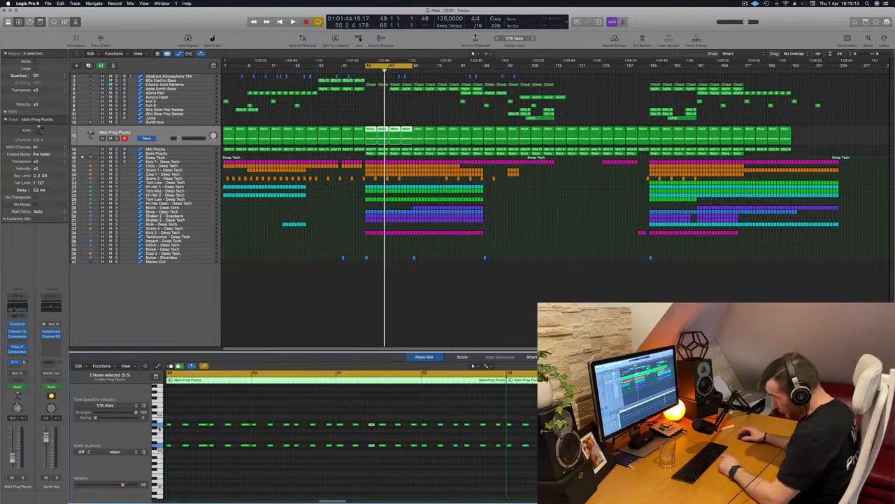
Solo the Main Prog Plucks track, play the cycled section and open the track's Channel EQ below its regions
{"action": "left_click", "coordinate": [562, 224]}
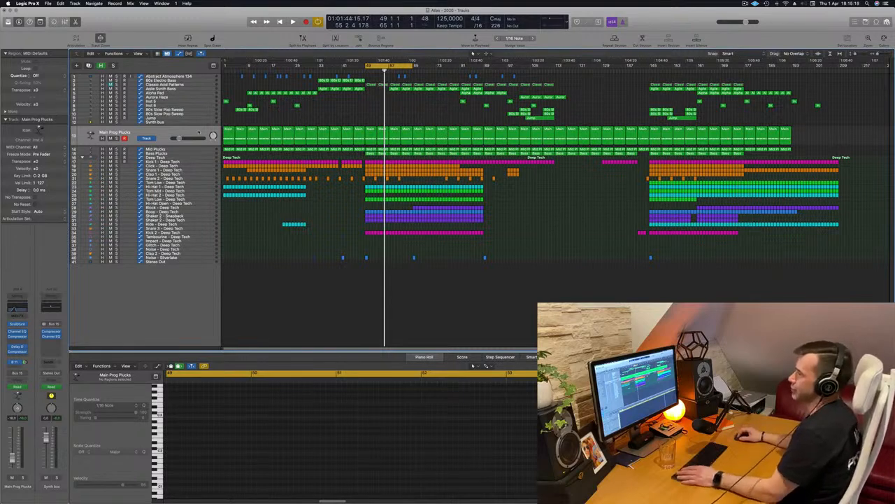
{"action": "left_click", "coordinate": [199, 132]}
{"action": "key", "text": "s"}
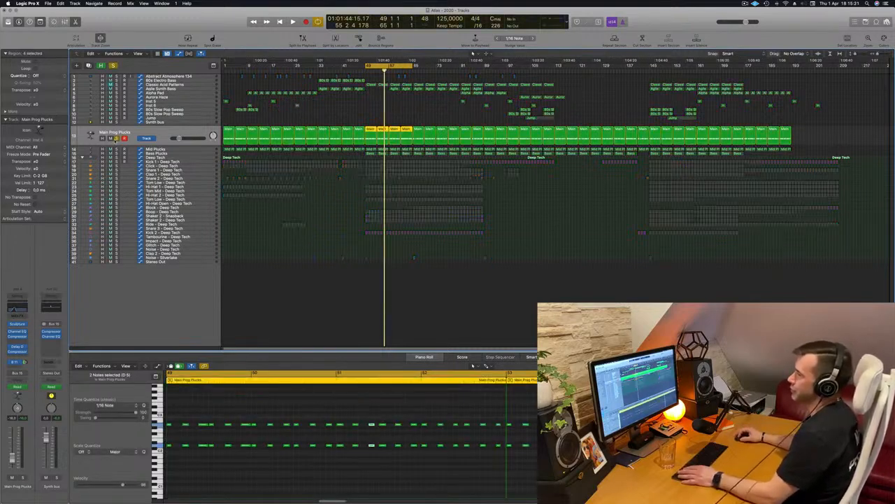
{"action": "key", "text": "space"}
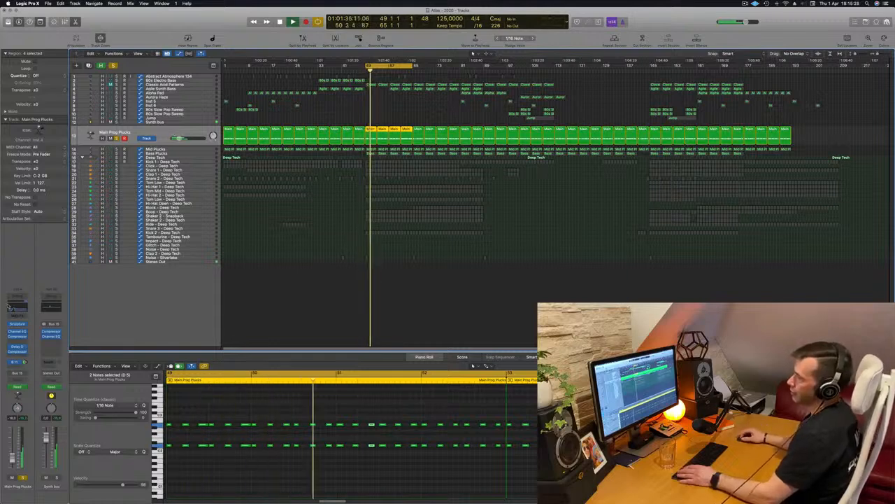
{"action": "left_click", "coordinate": [20, 308]}
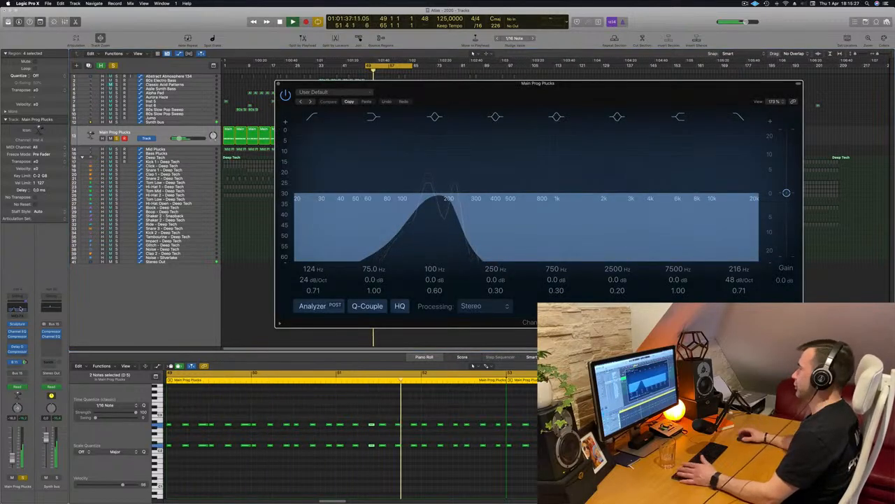
{"action": "left_click_drag", "start_coordinate": [465, 83], "coordinate": [508, 173]}
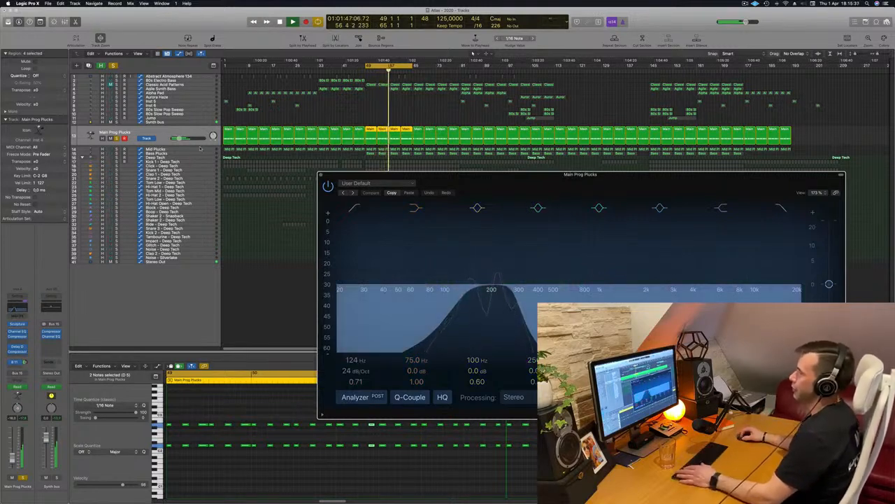
Solo the Mid Plucks track and play it with its Channel EQ placed beside the Main Prog Plucks EQ
{"action": "key", "text": "Down"}
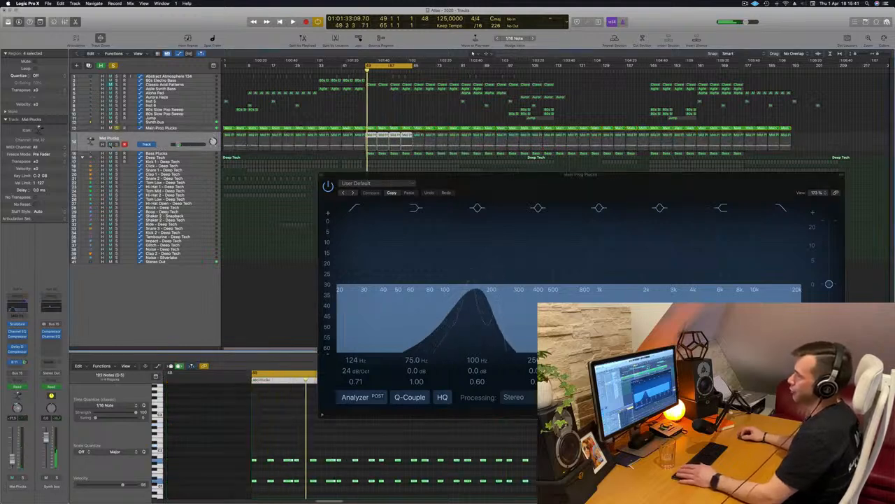
{"action": "left_click", "coordinate": [128, 140]}
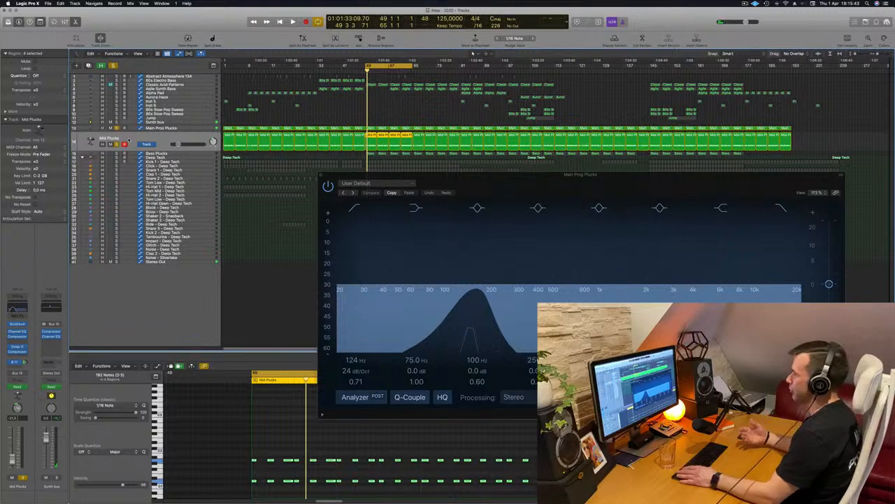
{"action": "left_click", "coordinate": [19, 306]}
{"action": "left_click_drag", "start_coordinate": [541, 96], "coordinate": [353, 232]}
{"action": "key", "text": "space"}
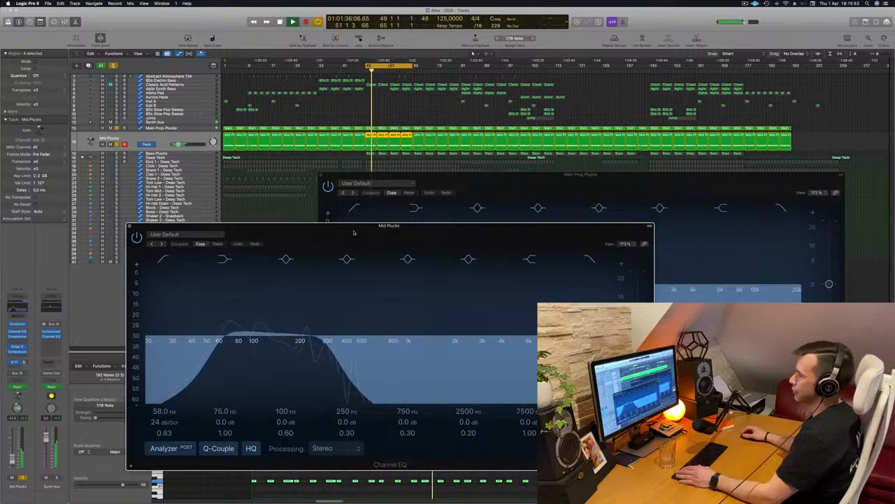
{"action": "left_click_drag", "start_coordinate": [353, 232], "coordinate": [256, 230]}
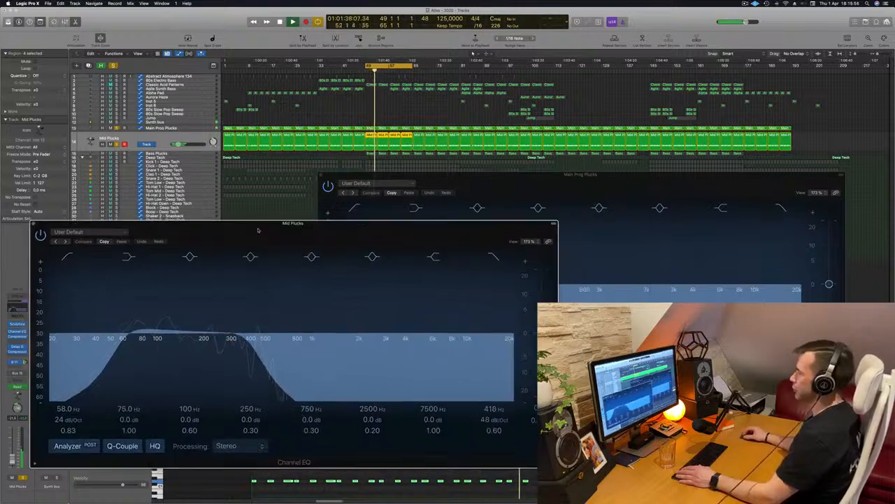
{"action": "left_click_drag", "start_coordinate": [605, 183], "coordinate": [637, 178]}
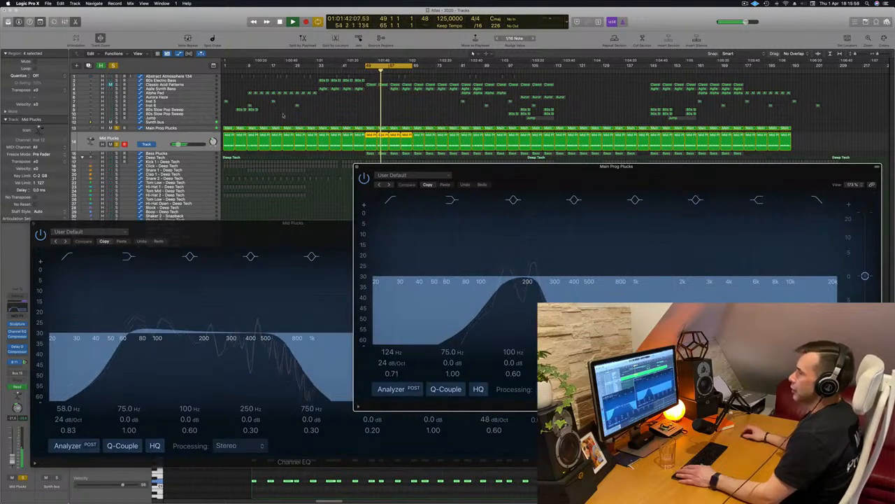
Solo the Bass Plucks track along with the other plucks and move both EQ windows clear of the arrangement
{"action": "left_click", "coordinate": [198, 154]}
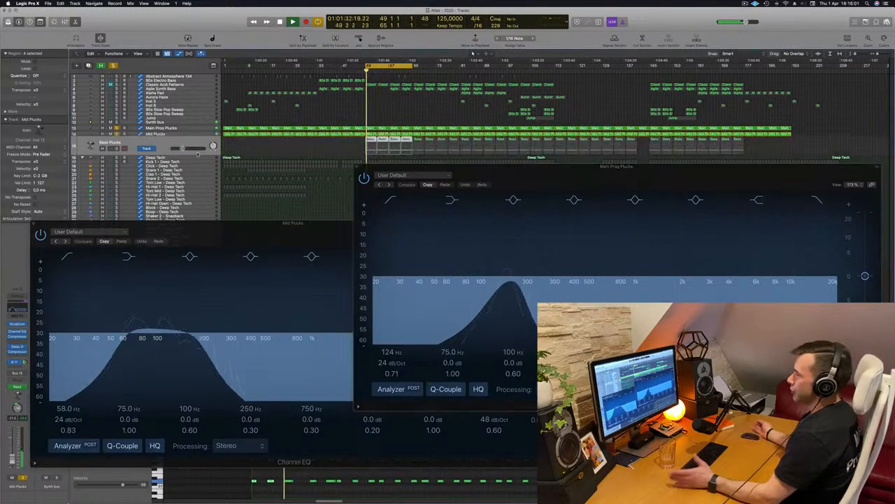
{"action": "left_click", "coordinate": [288, 216]}
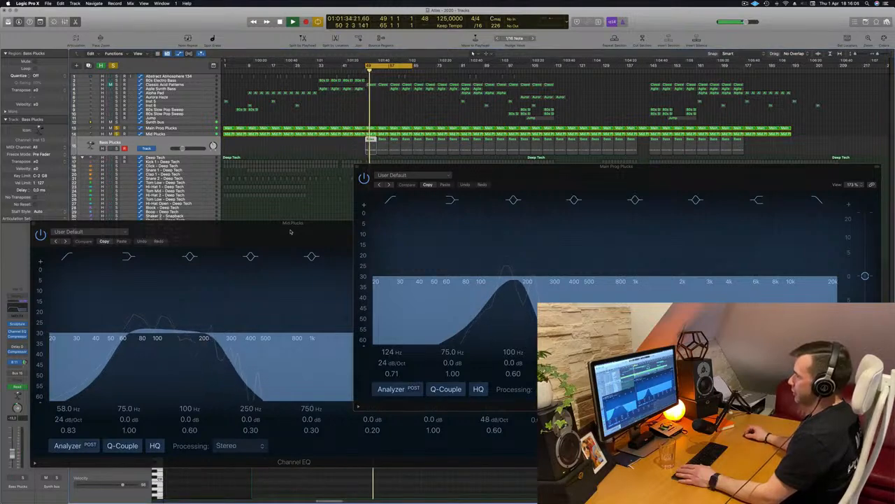
{"action": "left_click_drag", "start_coordinate": [290, 228], "coordinate": [844, 191]}
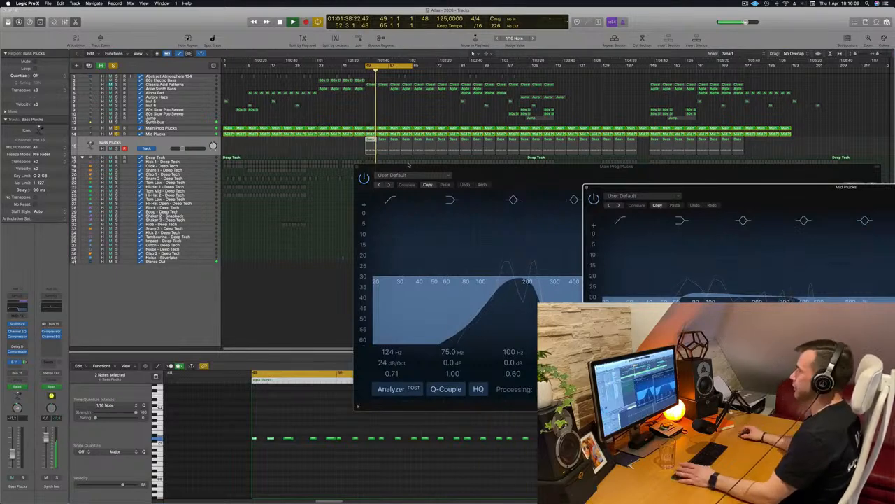
{"action": "left_click_drag", "start_coordinate": [485, 177], "coordinate": [430, 200]}
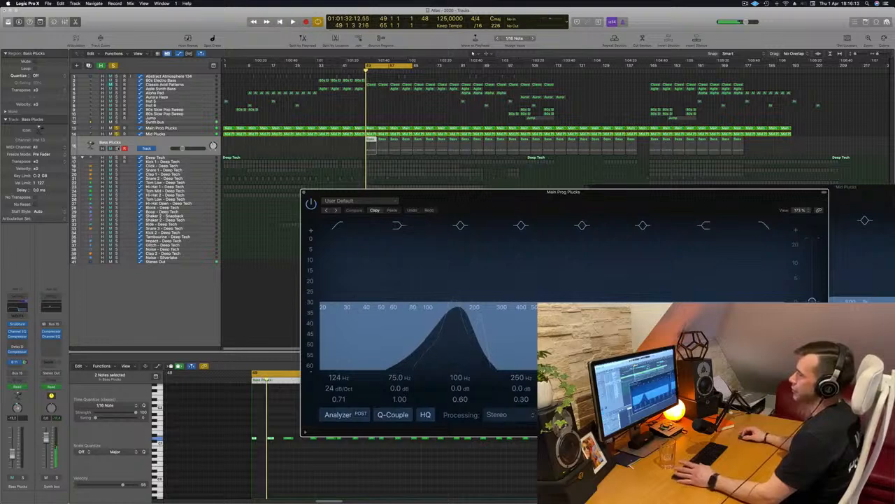
{"action": "left_click", "coordinate": [118, 148]}
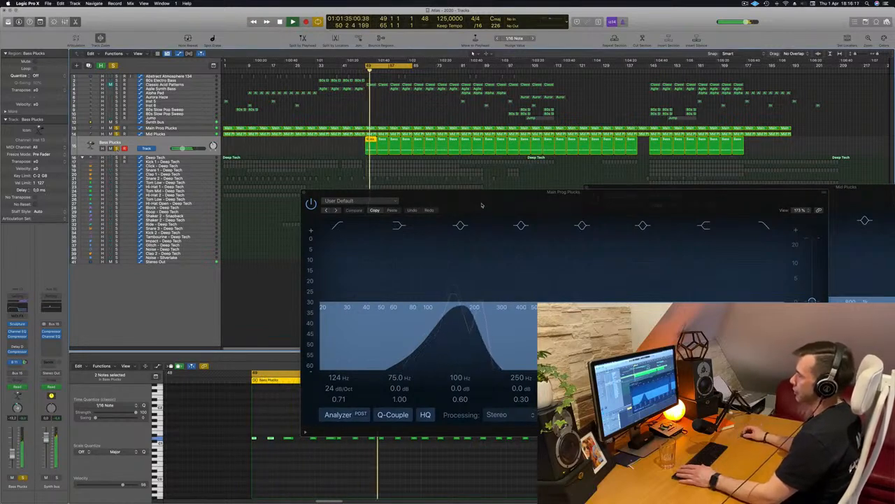
{"action": "left_click_drag", "start_coordinate": [481, 205], "coordinate": [796, 191]}
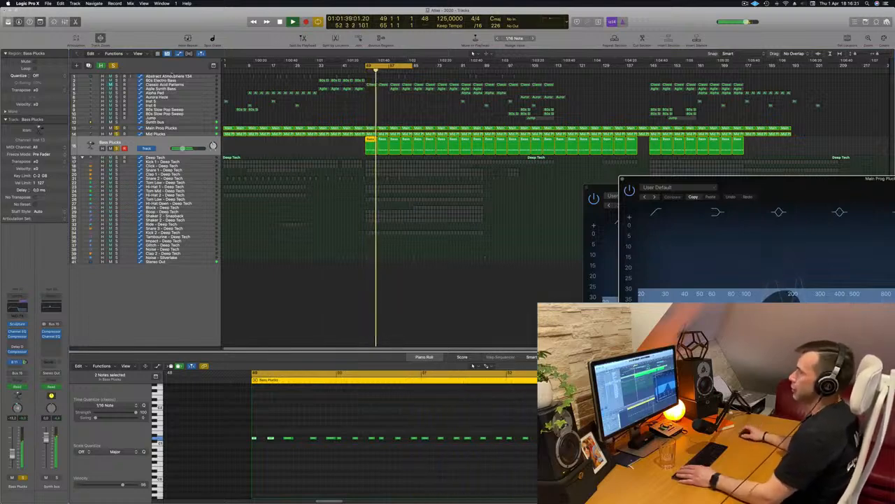
Solo the Kick 1 - Deep Tech track and play it together with the three pluck tracks, keeping the Main Prog Plucks EQ in view
{"action": "left_click", "coordinate": [190, 162]}
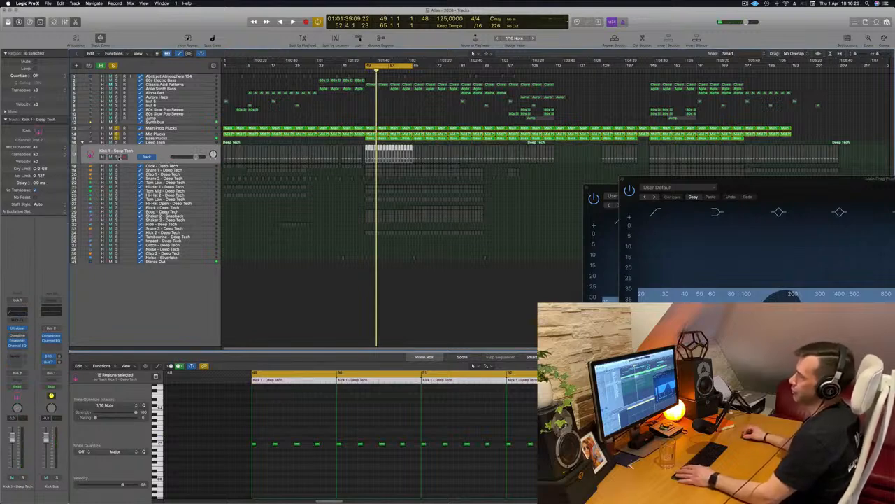
{"action": "key", "text": "space"}
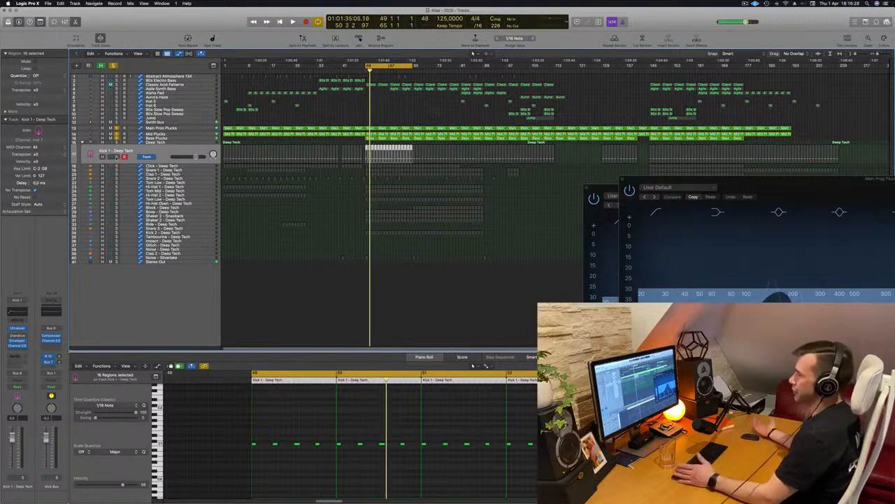
{"action": "key", "text": "m"}
{"action": "key", "text": "space"}
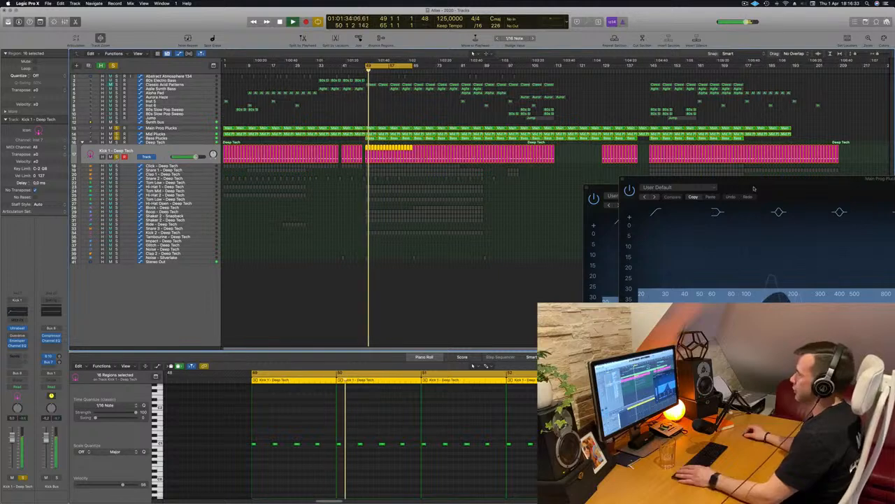
{"action": "left_click_drag", "start_coordinate": [766, 189], "coordinate": [583, 216]}
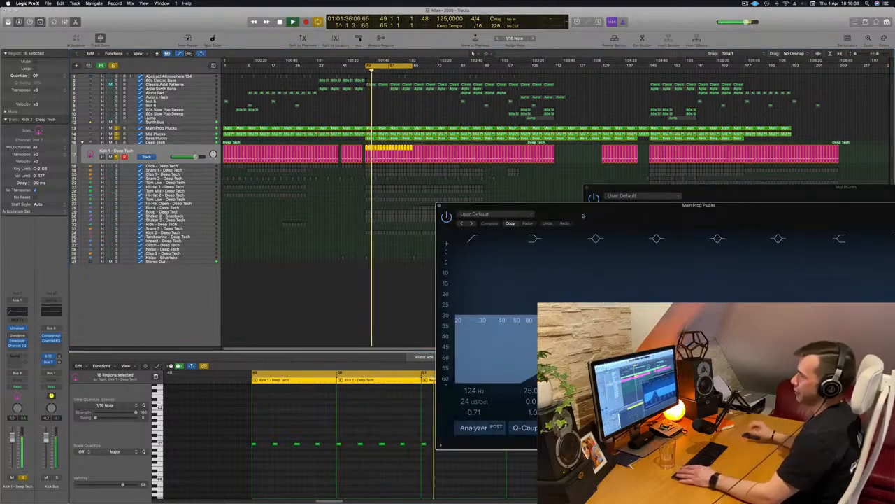
Open the Compressor on the Synth bus and place its window clear of the track list
{"action": "left_click", "coordinate": [201, 123]}
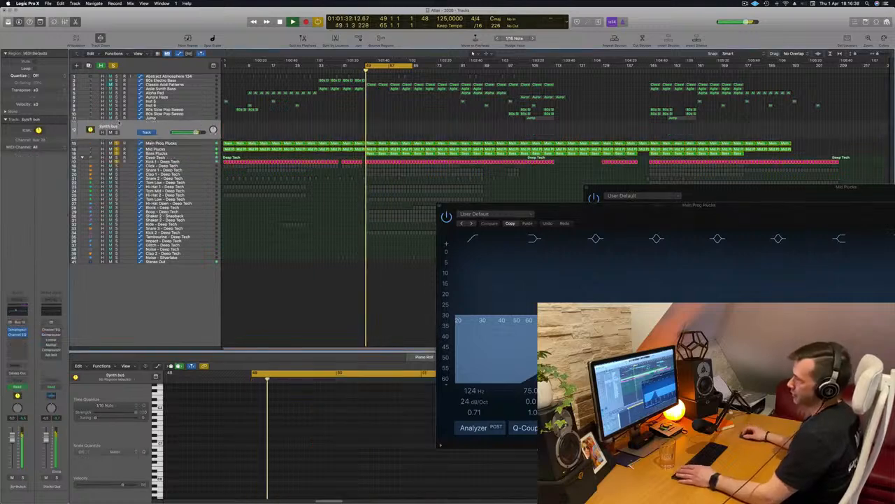
{"action": "left_click", "coordinate": [19, 329]}
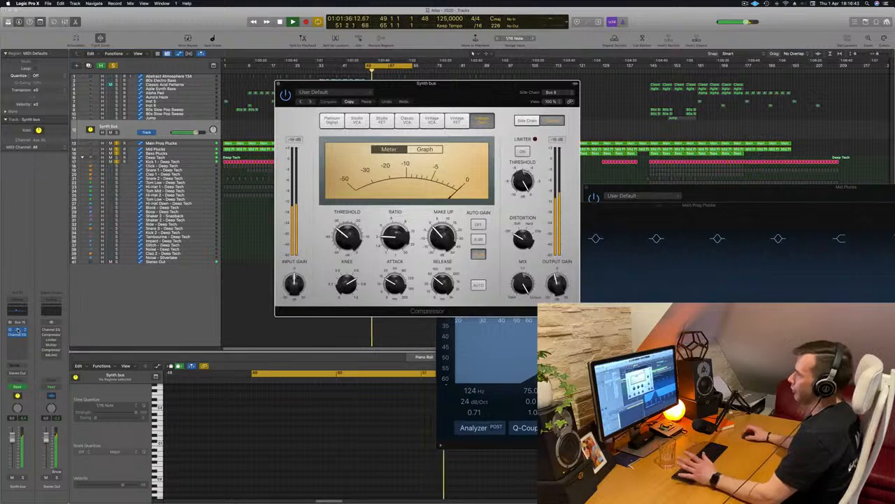
{"action": "left_click_drag", "start_coordinate": [488, 107], "coordinate": [714, 176]}
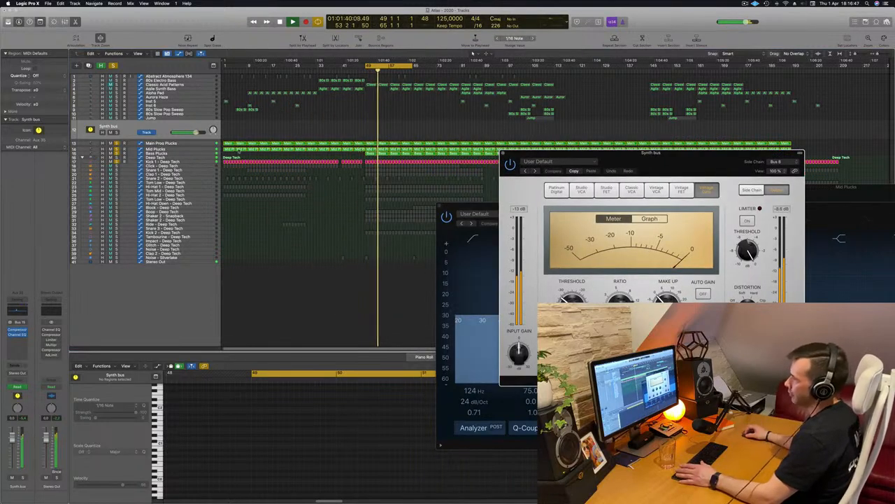
Review the Mid Plucks, Bass Plucks and Main Prog Plucks tracks that feed the Synth bus while playback continues
{"action": "left_click", "coordinate": [188, 151]}
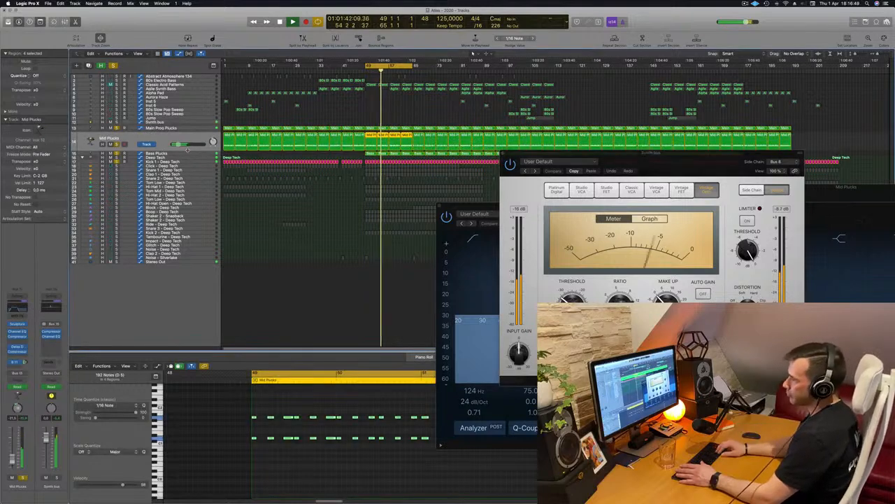
{"action": "left_click", "coordinate": [187, 153]}
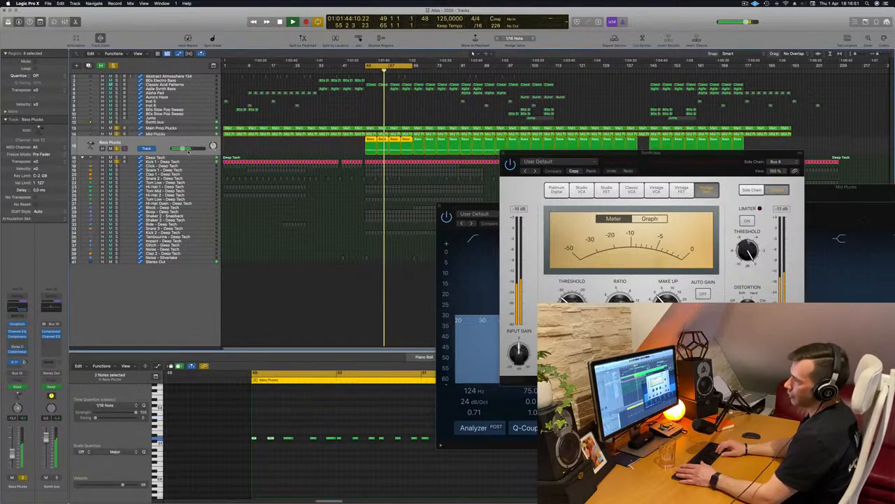
{"action": "key", "text": "Up"}
{"action": "key", "text": "Up"}
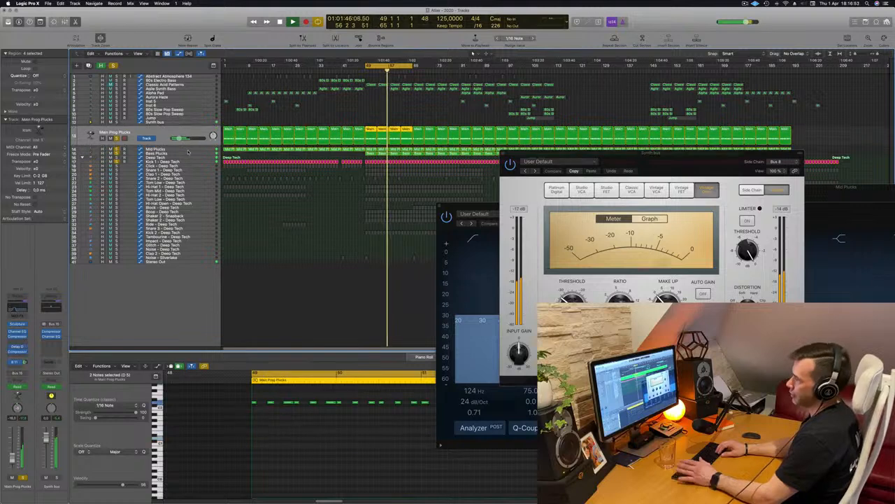
{"action": "key", "text": "Up"}
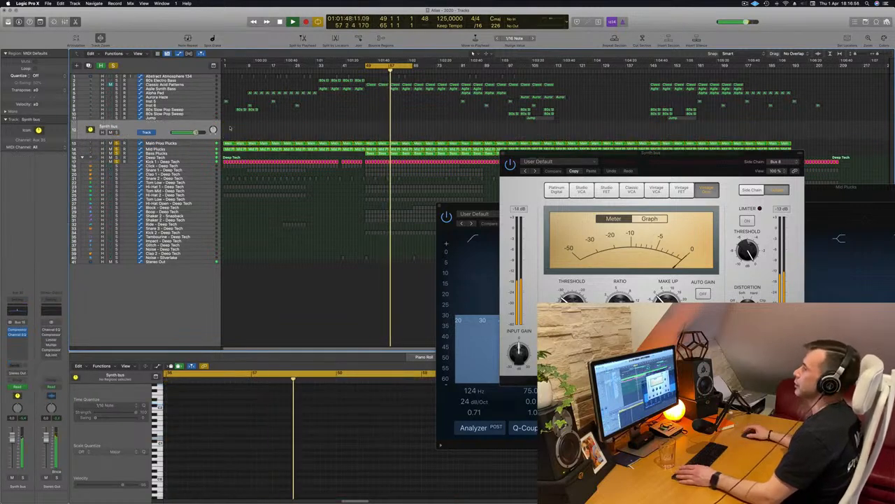
Display the Channel EQ High Cut Frequency automation on the Main Prog Plucks track and enlarge the cycled section
{"action": "left_click", "coordinate": [175, 143]}
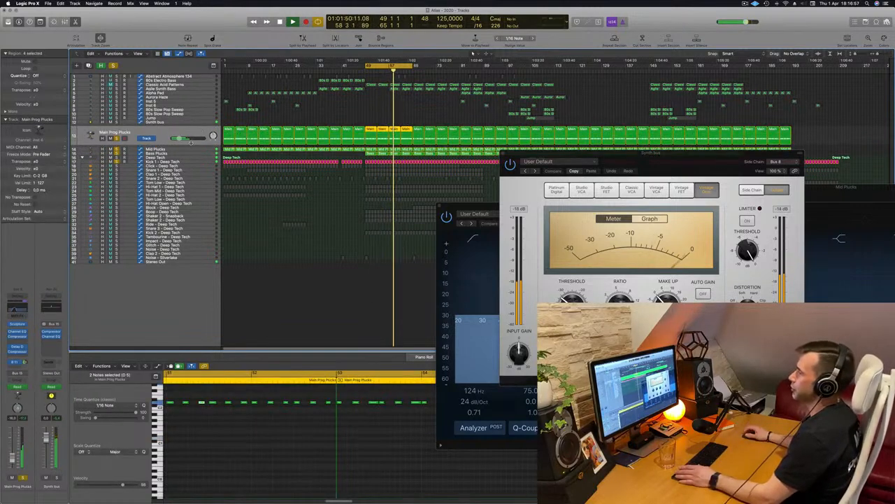
{"action": "key", "text": "a"}
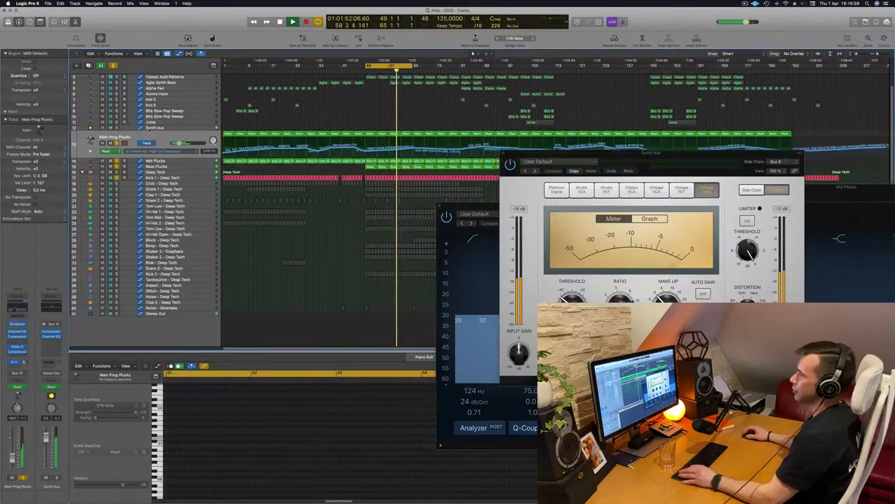
{"action": "left_click_drag", "start_coordinate": [532, 153], "coordinate": [598, 152]}
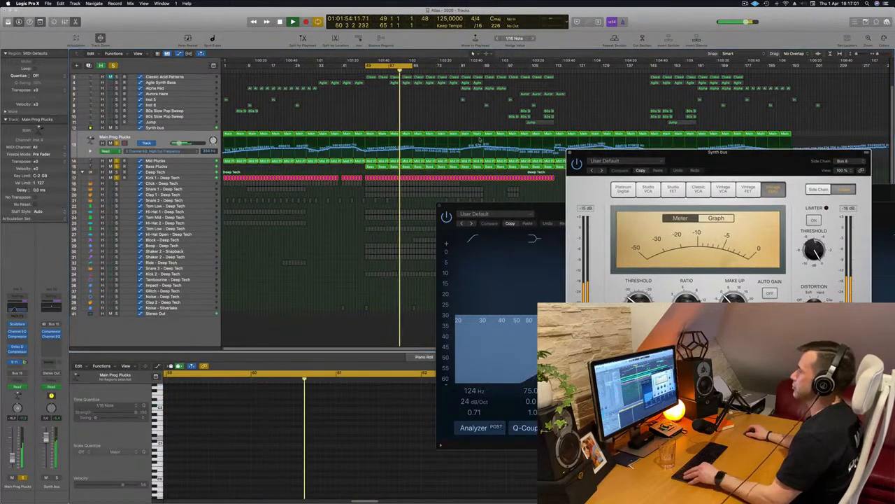
{"action": "key", "text": "super+Right"}
{"action": "key", "text": "super+Right"}
{"action": "key", "text": "super+Right"}
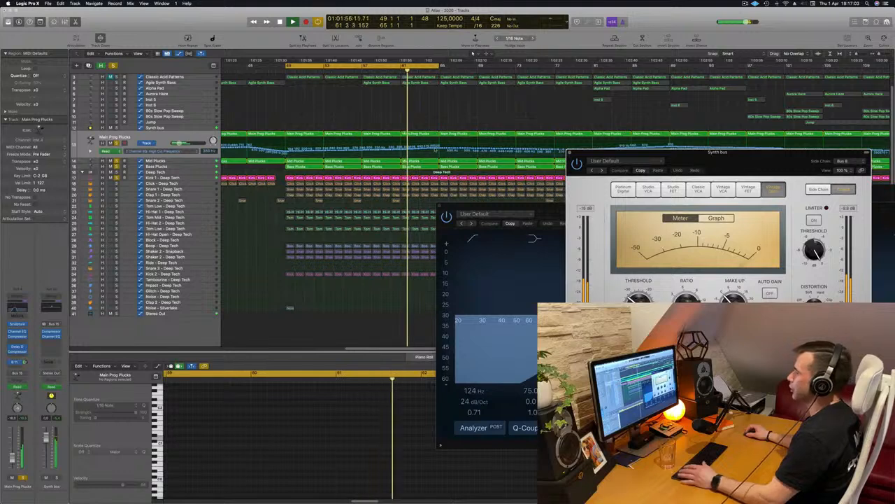
Close the Main Prog Plucks EQ window and deselect the track's regions, leaving the automation curve in view
{"action": "left_click", "coordinate": [180, 137]}
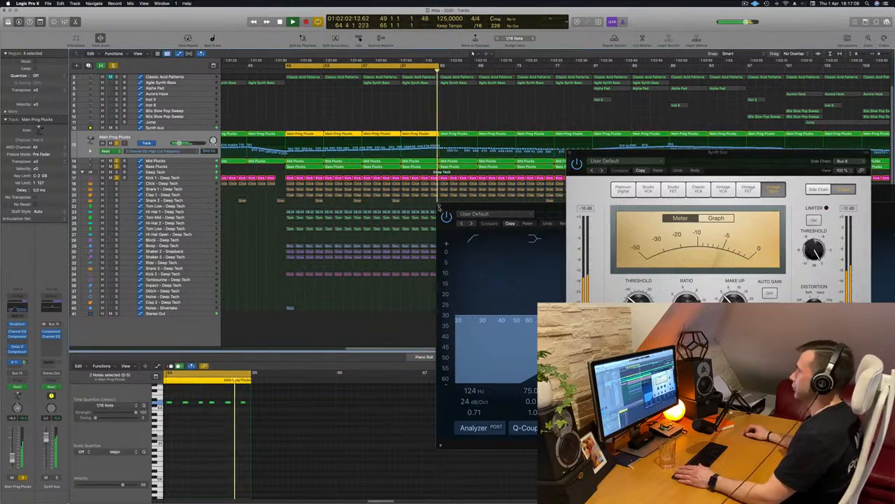
{"action": "key", "text": "super+w"}
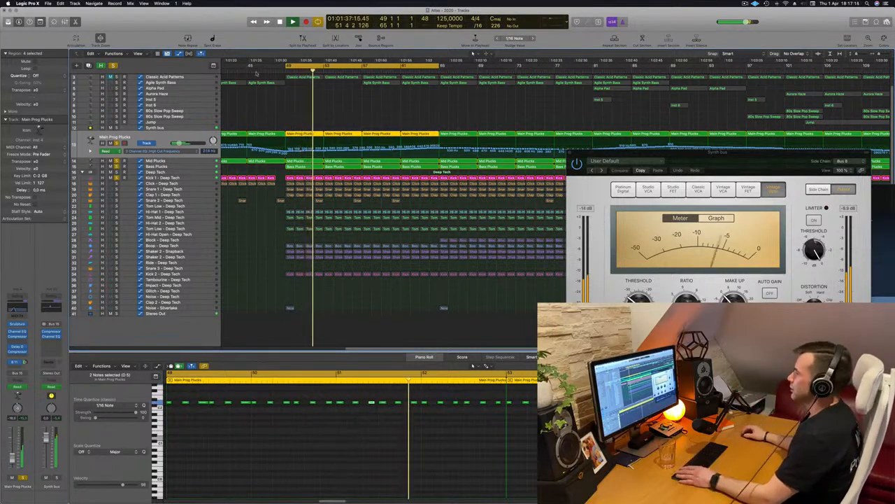
{"action": "left_click", "coordinate": [251, 236]}
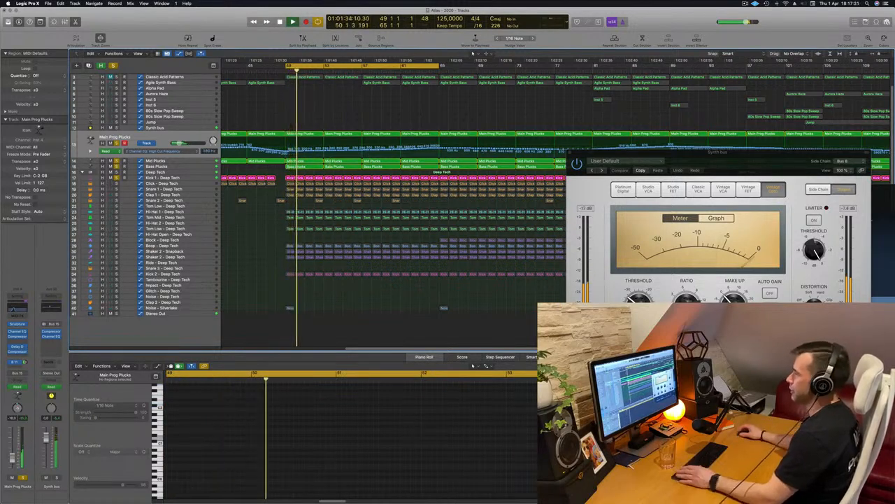
{"action": "scroll", "coordinate": [311, 102], "scroll_direction": "down", "scroll_amount": 10}
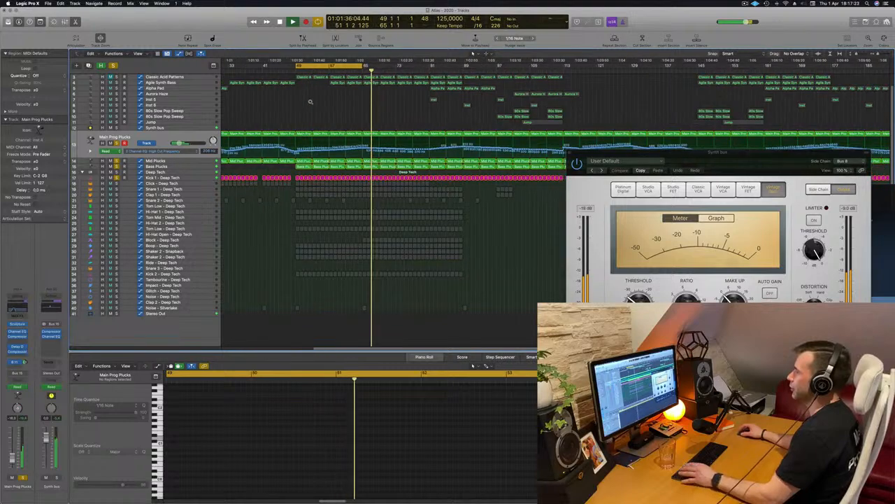
Move the cycle range to start at bar 81 and play the soloed pluck tracks with the kick from there
{"action": "key", "text": "space"}
{"action": "left_click_drag", "start_coordinate": [392, 67], "coordinate": [487, 72]}
{"action": "key", "text": "space"}
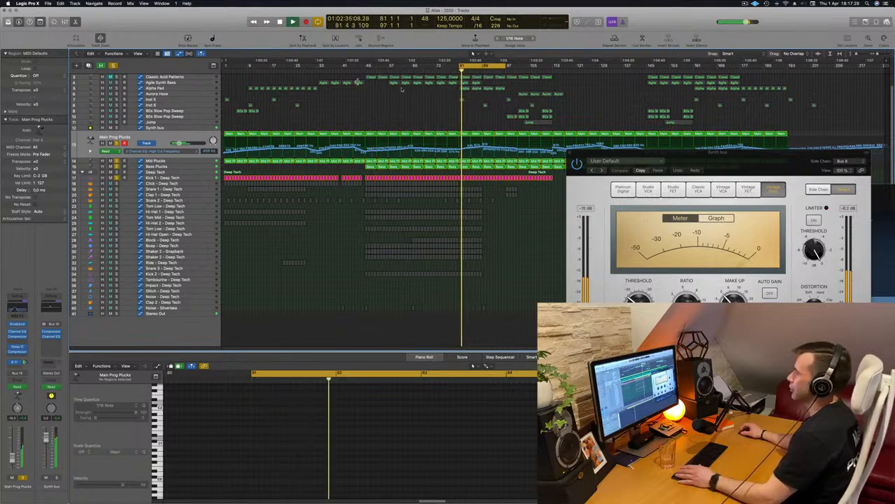
{"action": "key", "text": "space"}
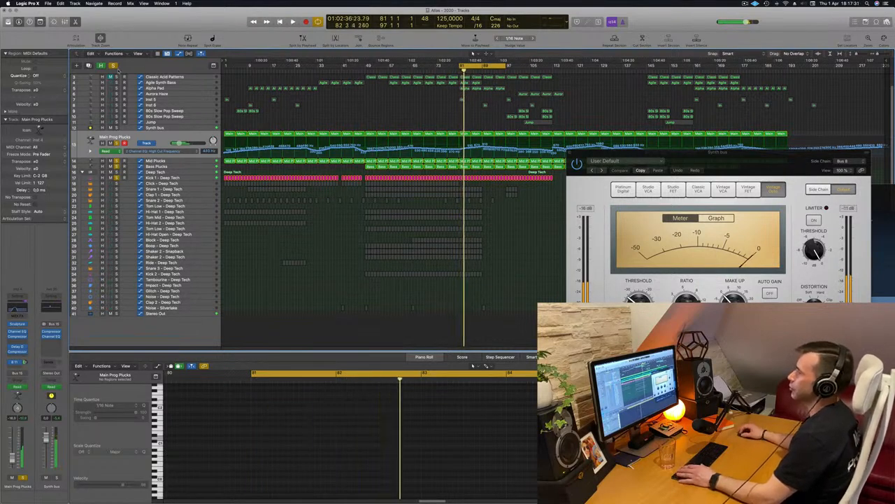
Clear all solos, extend the cycle start back to bar 49 and play the full arrangement from there
{"action": "left_click", "coordinate": [114, 66]}
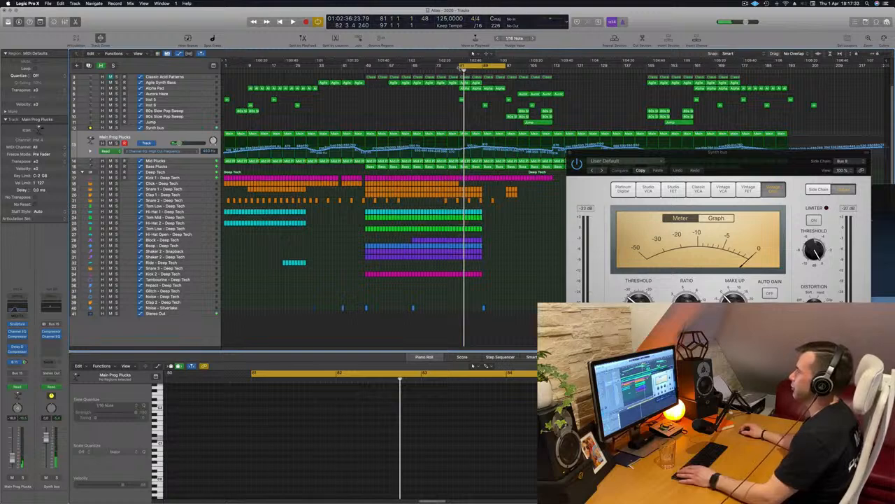
{"action": "left_click_drag", "start_coordinate": [461, 66], "coordinate": [366, 66]}
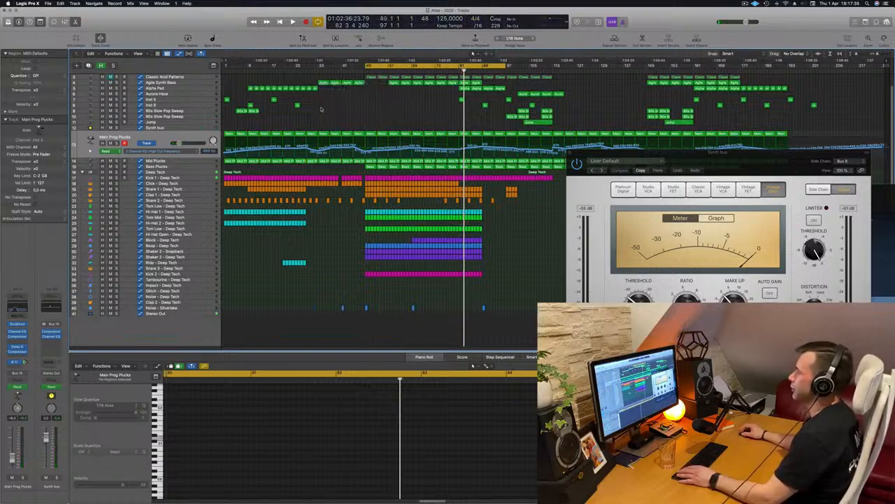
{"action": "key", "text": "space"}
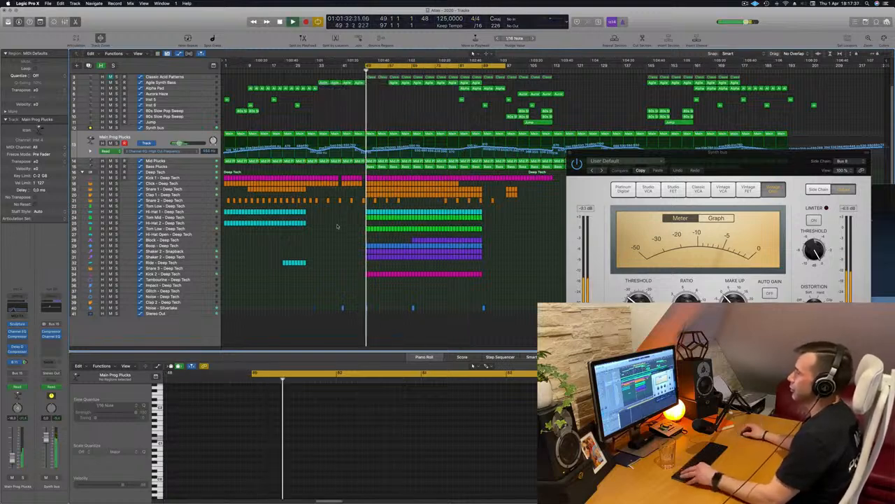
{"action": "key", "text": "super+Right"}
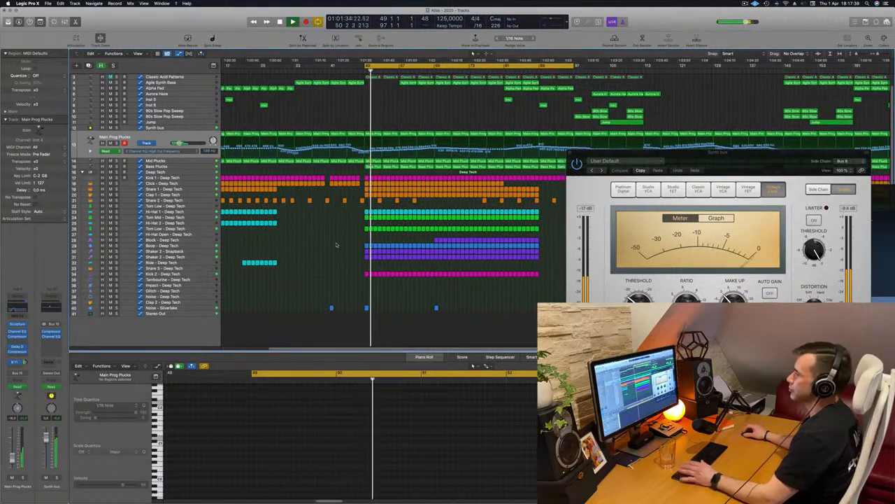
{"action": "key", "text": "super+Left"}
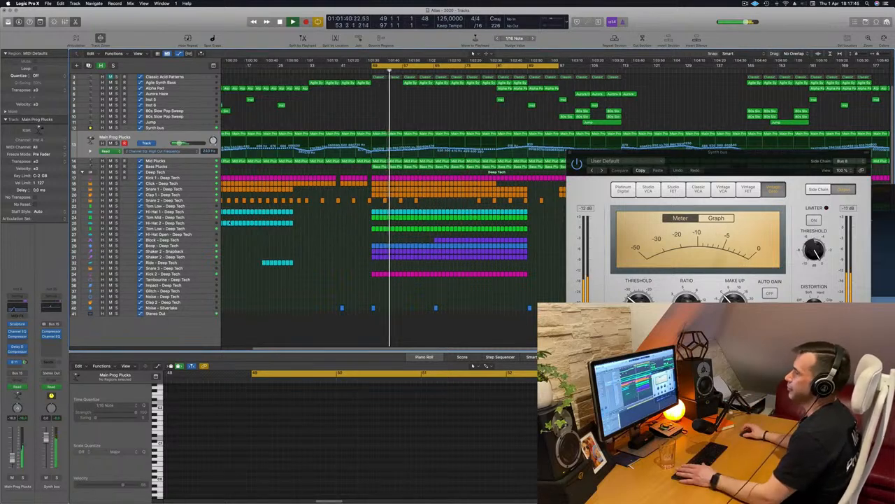
Audition the drums under the synths by soloing the Tom Low track and the whole Deep Tech stack in turn, clearing each solo
{"action": "left_click", "coordinate": [198, 223]}
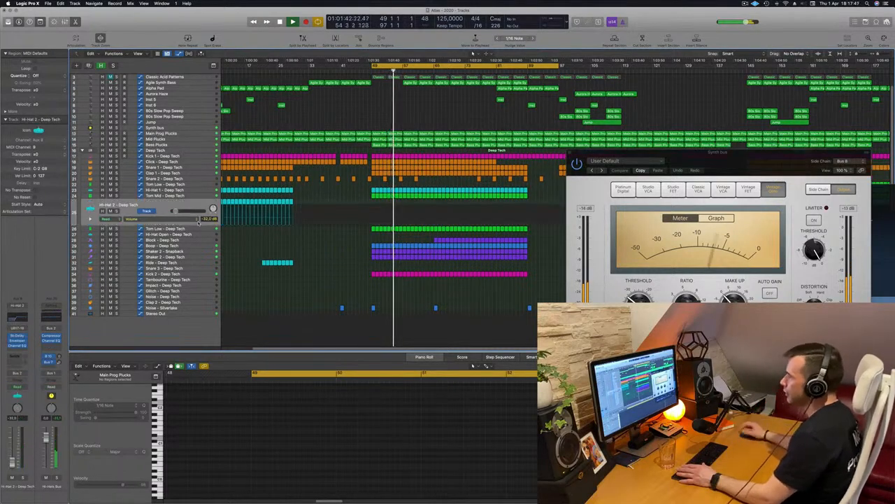
{"action": "left_click", "coordinate": [208, 196]}
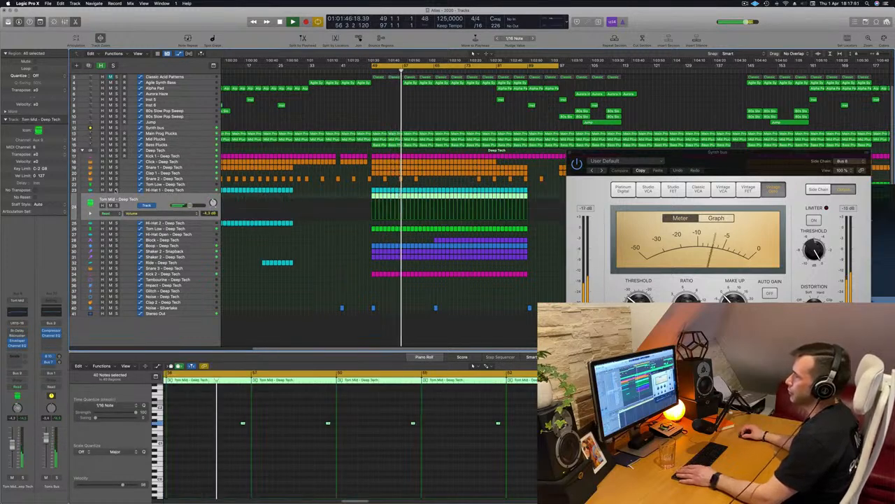
{"action": "key", "text": "s"}
{"action": "key", "text": "s"}
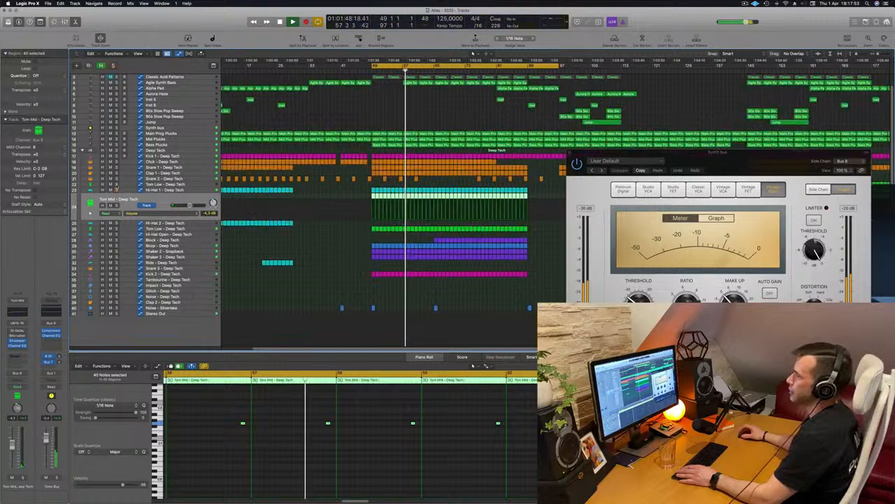
{"action": "key", "text": "s"}
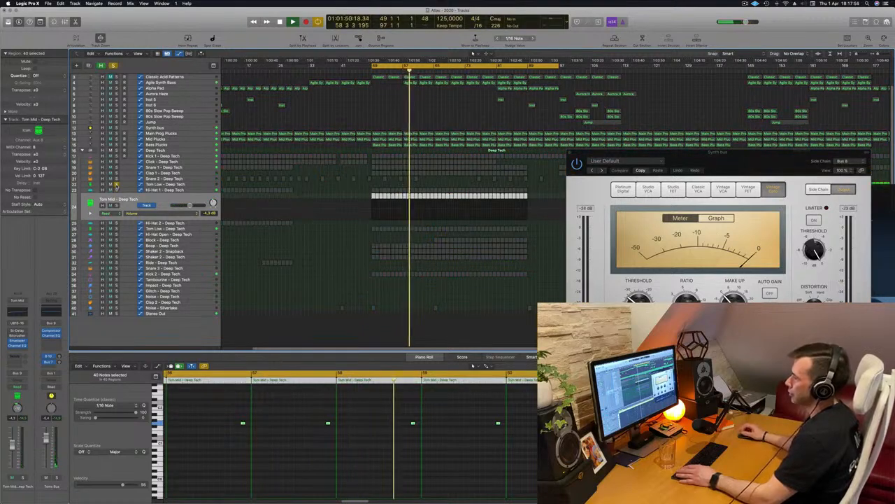
{"action": "key", "text": "s"}
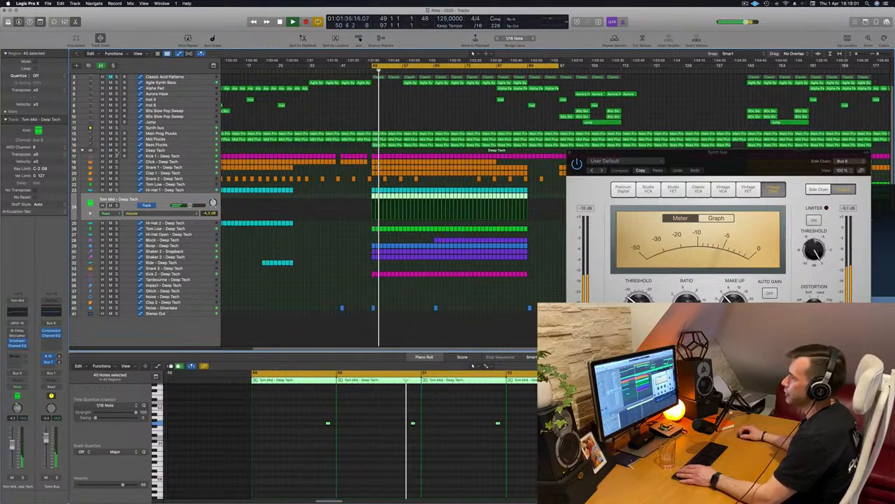
{"action": "key", "text": "s"}
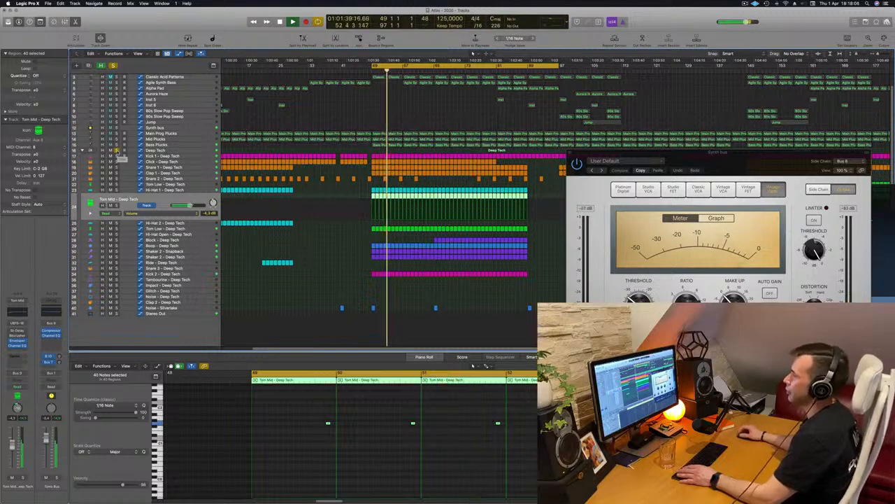
{"action": "key", "text": "s"}
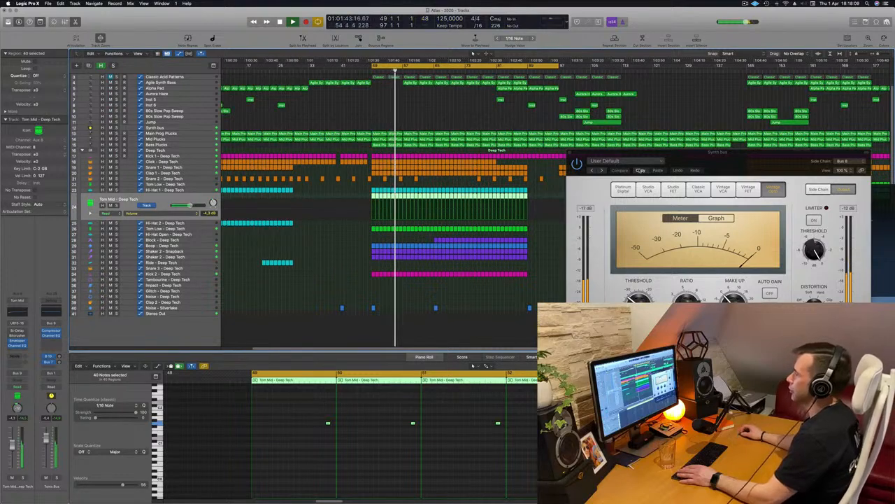
Close the Synth bus Compressor window and deselect the Tom Mid regions
{"action": "left_click_drag", "start_coordinate": [640, 170], "coordinate": [432, 179]}
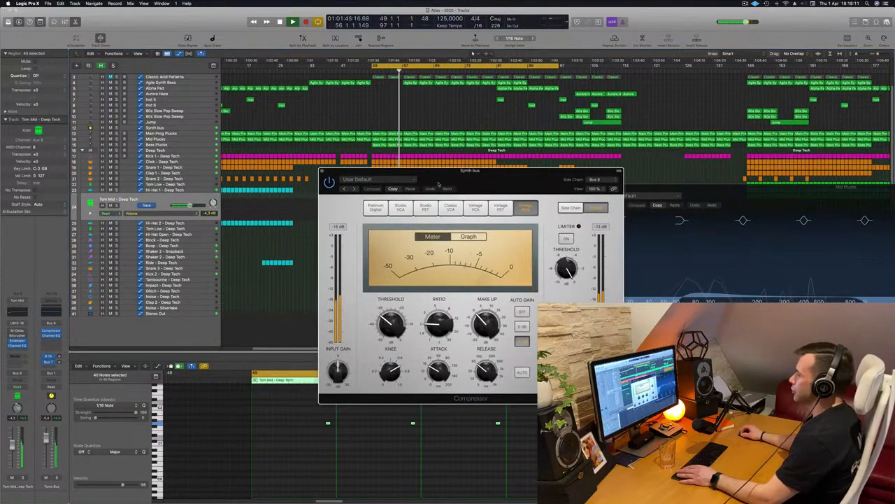
{"action": "left_click", "coordinate": [324, 171]}
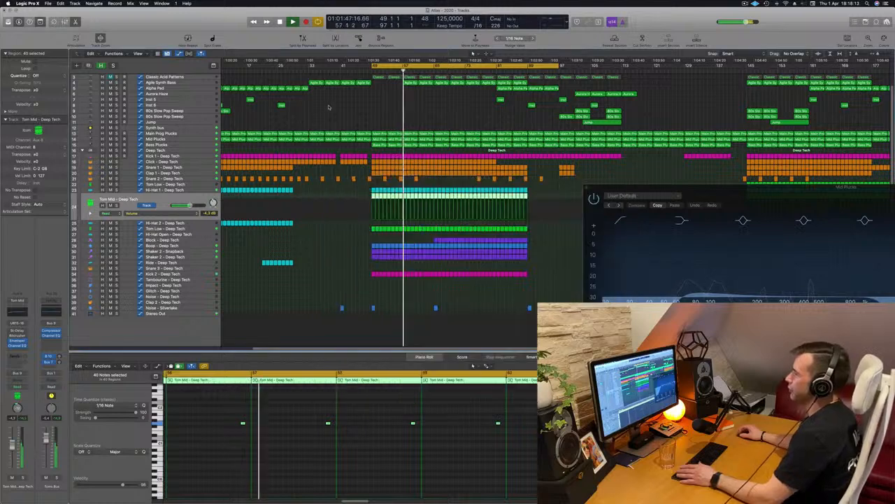
{"action": "left_click", "coordinate": [328, 107]}
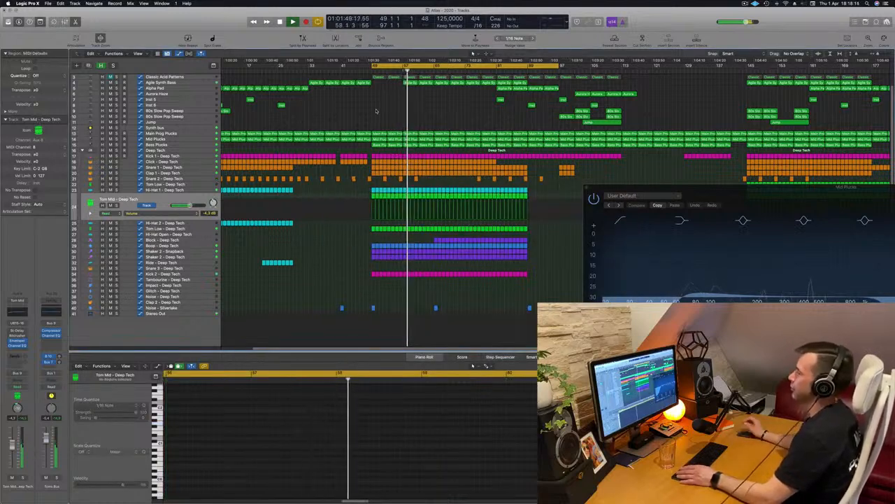
Unmute the Classic Acid Patterns track, display its Alchemy Cutoff automation during playback, and stop playback
{"action": "scroll", "coordinate": [412, 298], "scroll_direction": "up", "scroll_amount": 1}
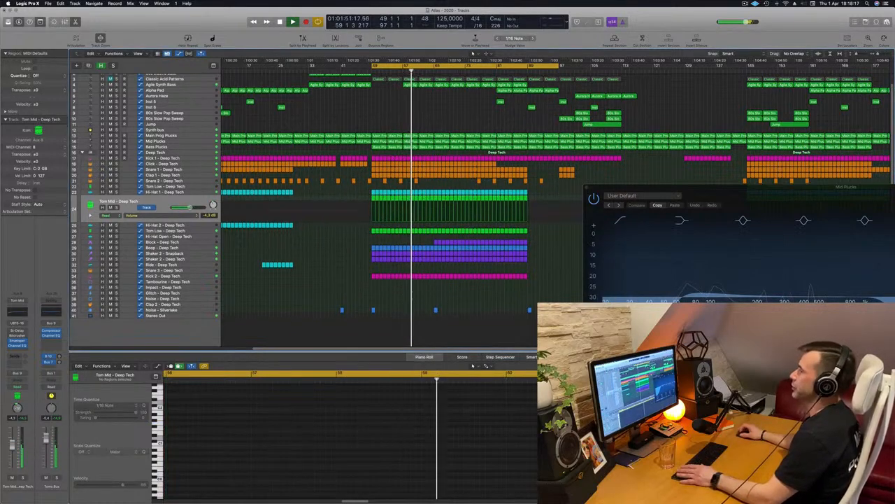
{"action": "scroll", "coordinate": [412, 297], "scroll_direction": "up", "scroll_amount": 3}
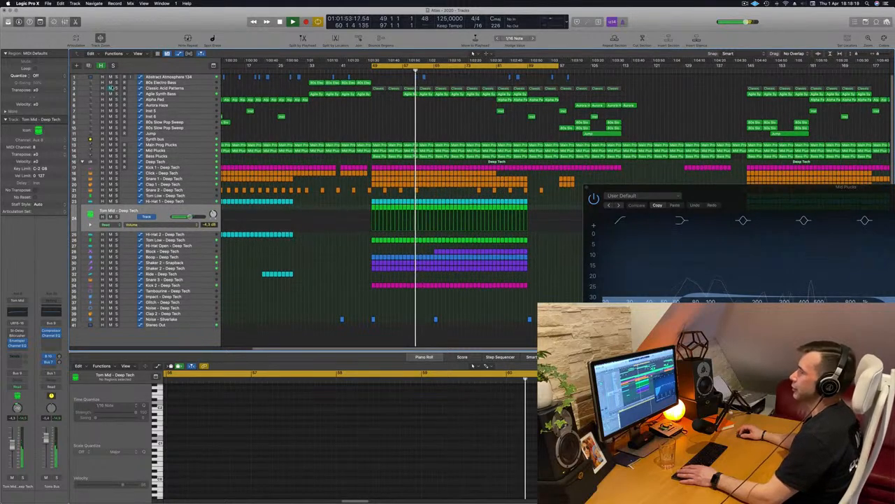
{"action": "left_click", "coordinate": [385, 89]}
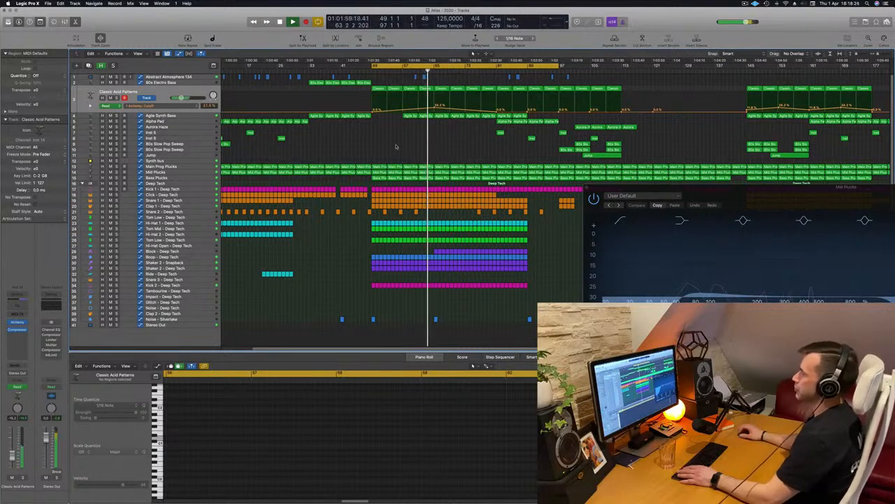
{"action": "key", "text": "space"}
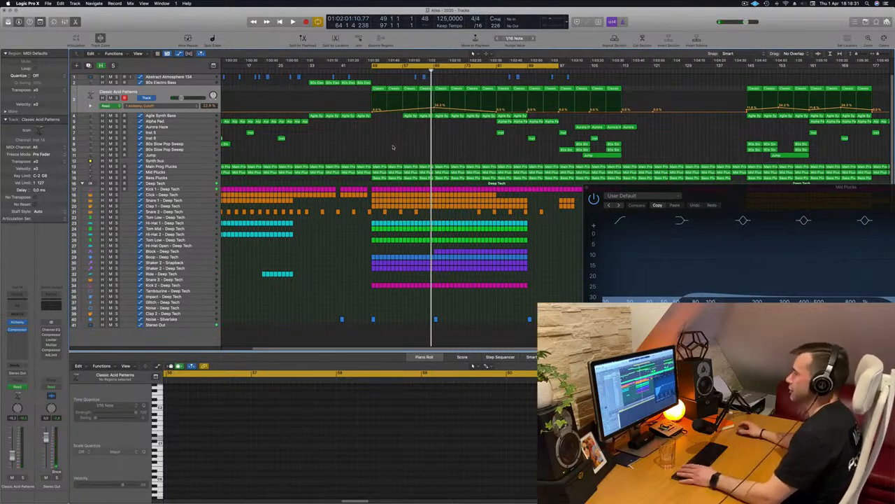
Display the Synth bus track's Channel EQ Peak 6 Frequency automation and solo the bus during playback
{"action": "key", "text": "space"}
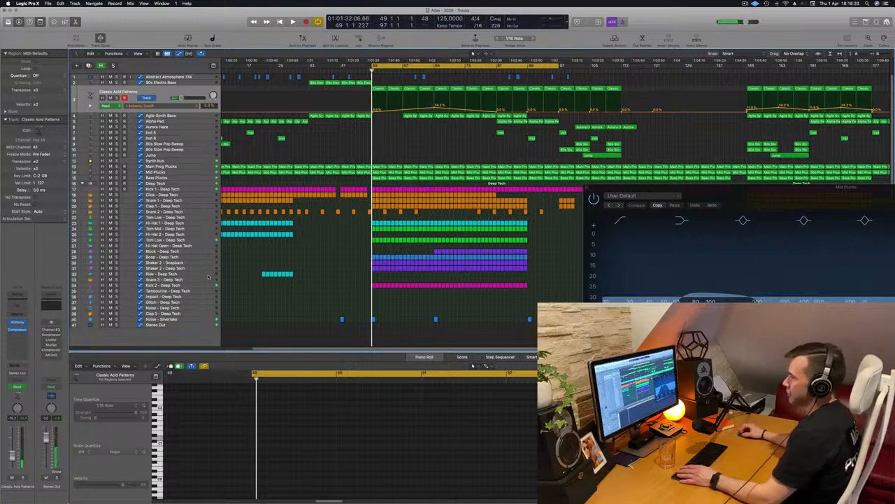
{"action": "left_click", "coordinate": [194, 168]}
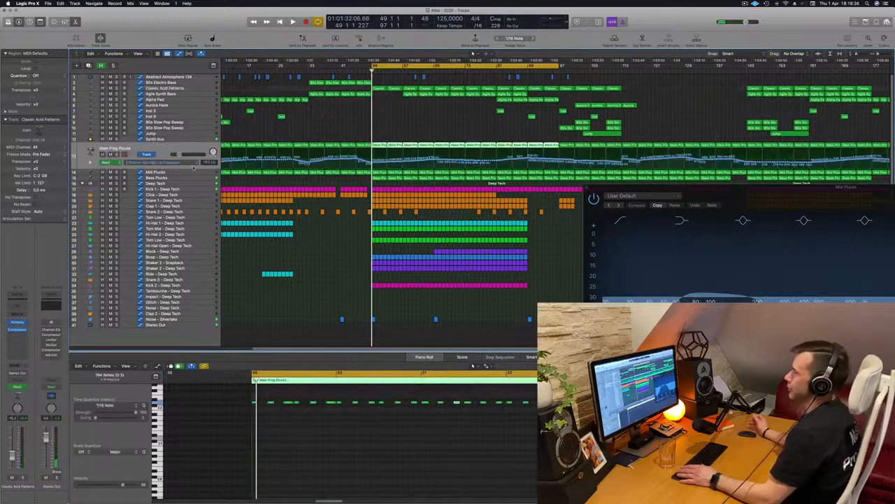
{"action": "key", "text": "Up"}
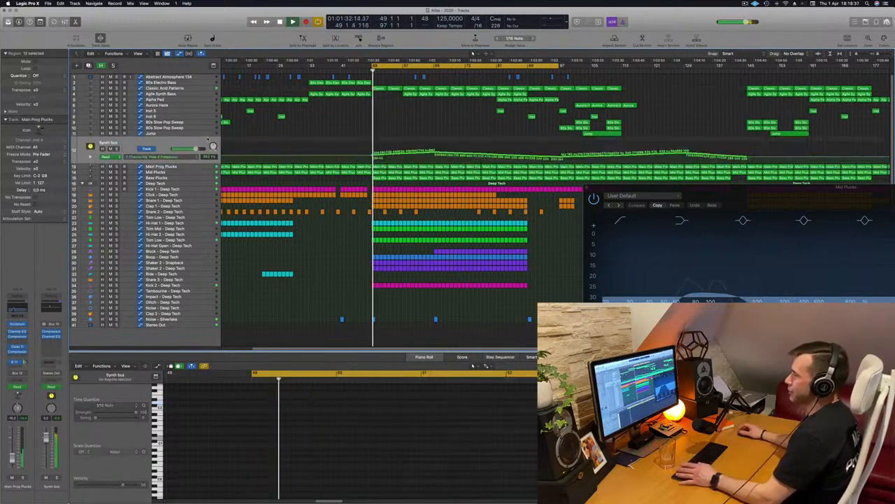
{"action": "key", "text": "s"}
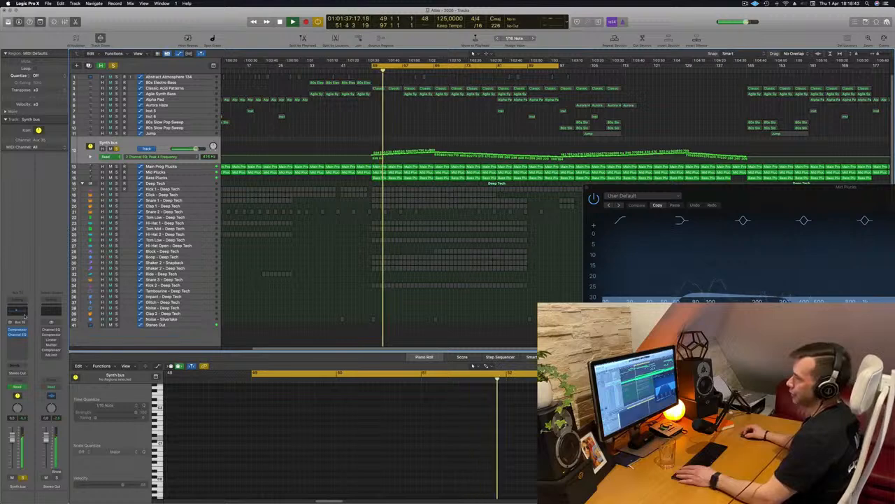
Open the Channel EQ on the Synth bus and place its window below the automation curve to watch the moving peak
{"action": "left_click", "coordinate": [25, 316]}
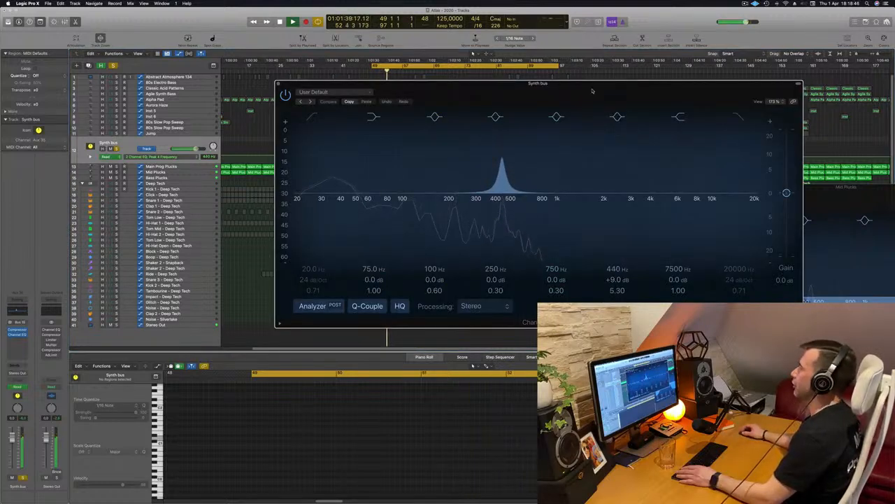
{"action": "left_click_drag", "start_coordinate": [593, 90], "coordinate": [445, 207]}
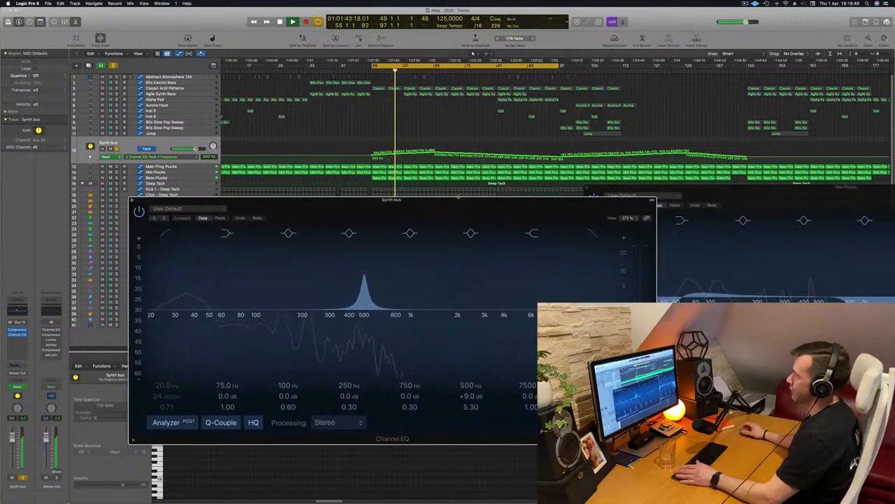
{"action": "left_click_drag", "start_coordinate": [446, 207], "coordinate": [532, 201]}
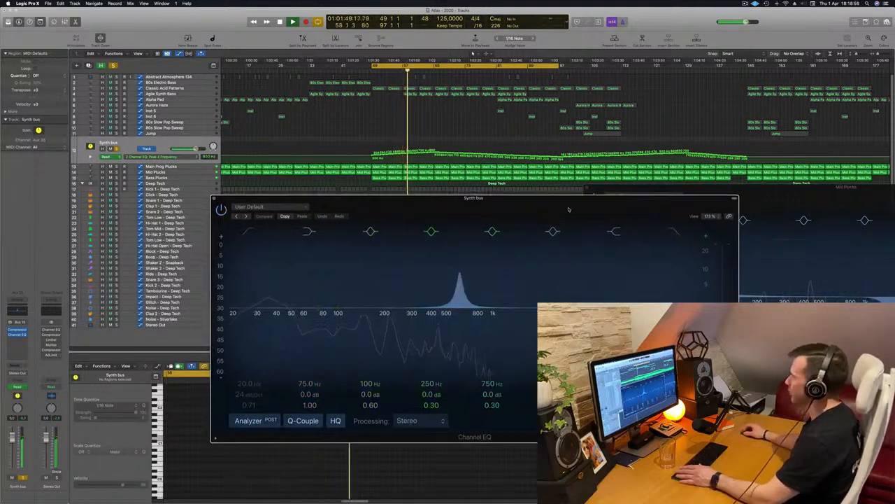
{"action": "left_click_drag", "start_coordinate": [420, 197], "coordinate": [466, 217]}
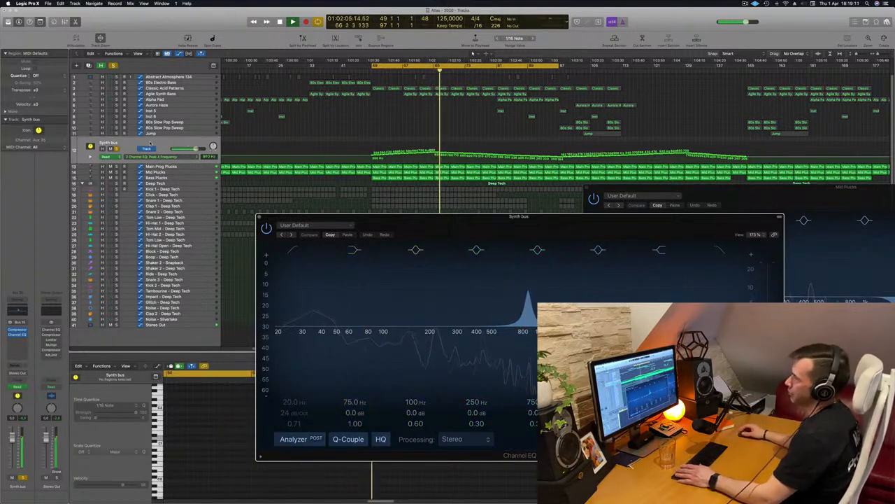
Stop playback and insert the stereo Waves TransX Multi plug-in after the Channel EQ on the Synth bus
{"action": "key", "text": "space"}
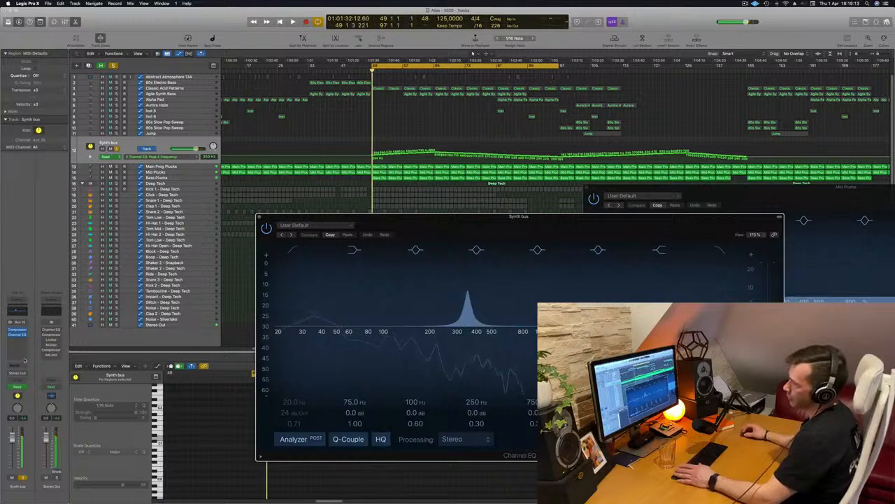
{"action": "left_click", "coordinate": [18, 340]}
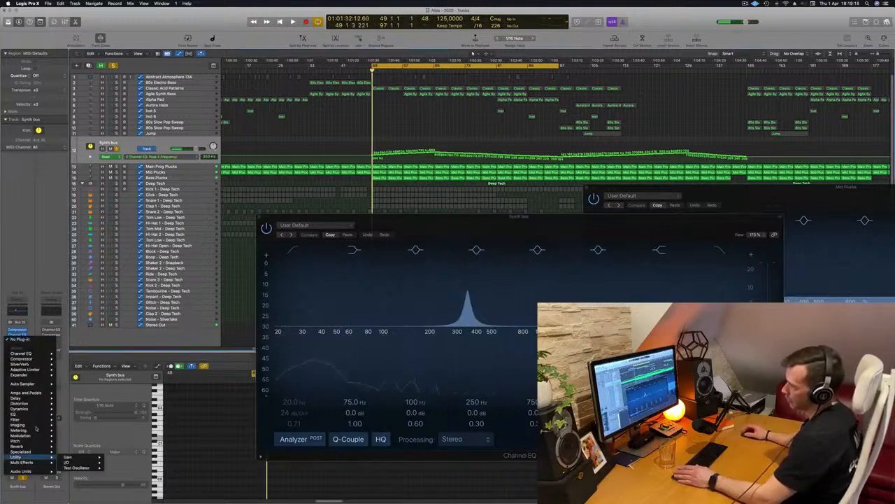
{"action": "mouse_move", "coordinate": [40, 474]}
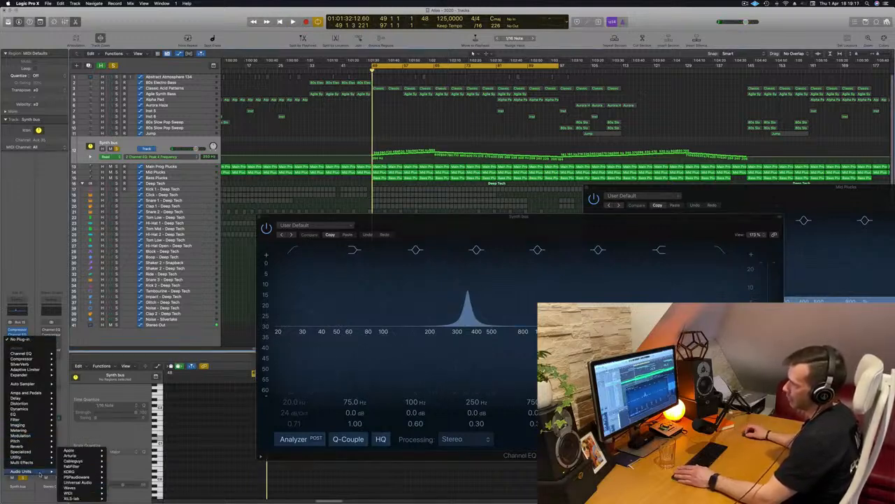
{"action": "mouse_move", "coordinate": [82, 490]}
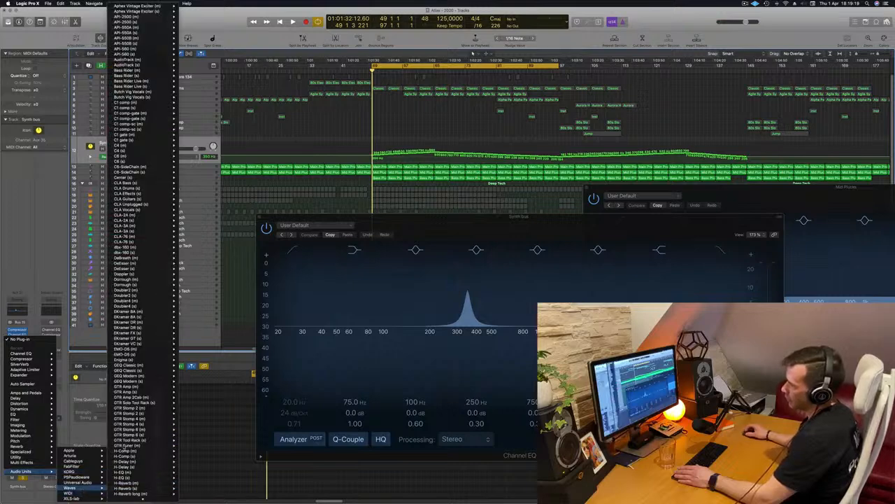
{"action": "scroll", "coordinate": [130, 435], "scroll_direction": "down", "scroll_amount": 20}
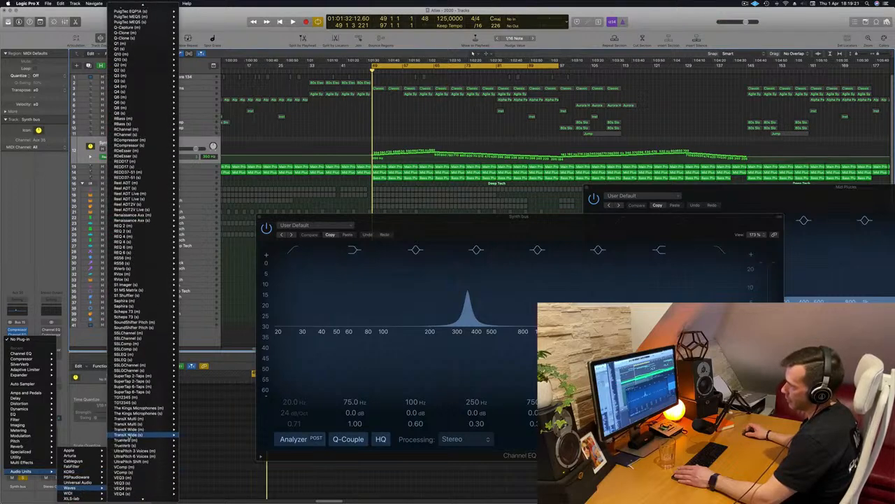
{"action": "scroll", "coordinate": [129, 435], "scroll_direction": "up", "scroll_amount": 20}
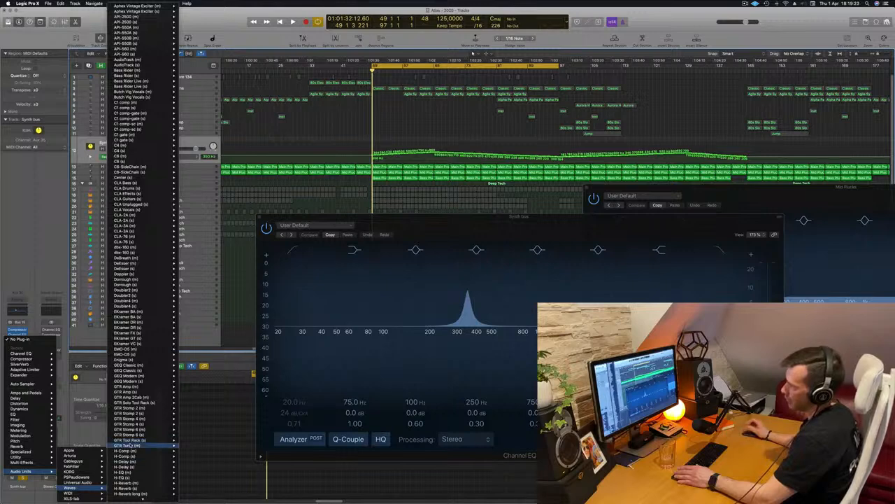
{"action": "scroll", "coordinate": [129, 445], "scroll_direction": "down", "scroll_amount": 20}
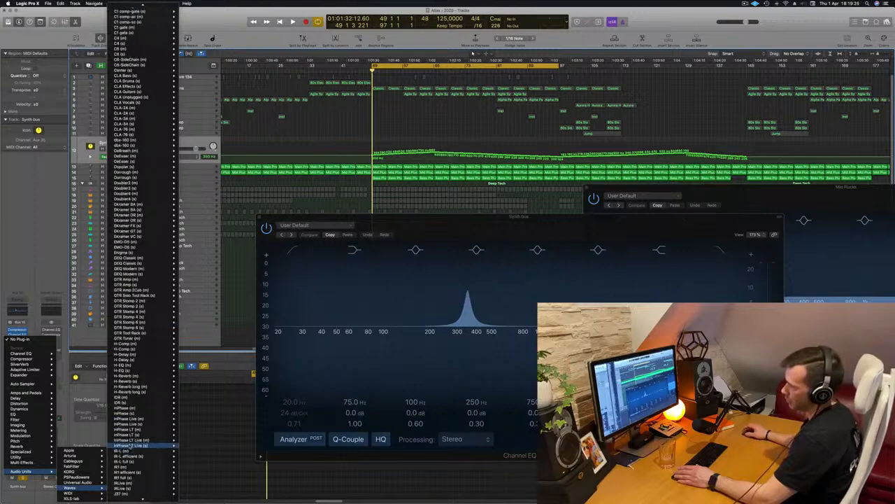
{"action": "scroll", "coordinate": [129, 444], "scroll_direction": "down", "scroll_amount": 20}
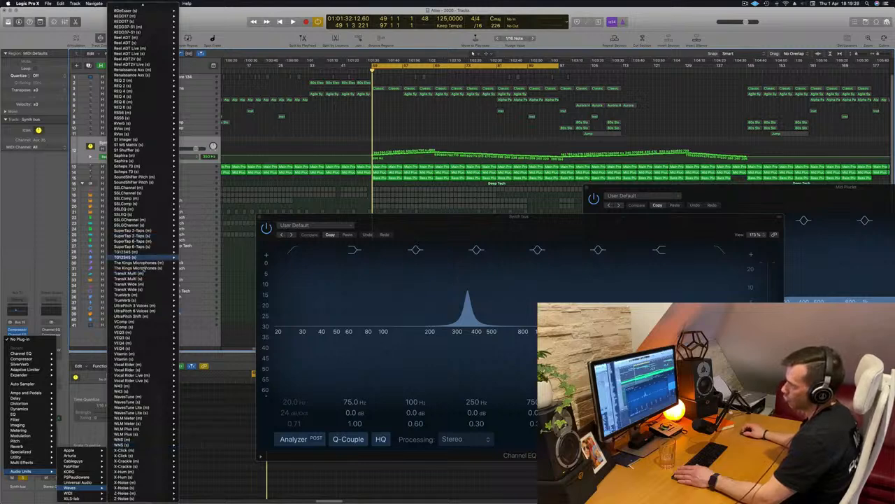
{"action": "mouse_move", "coordinate": [146, 280]}
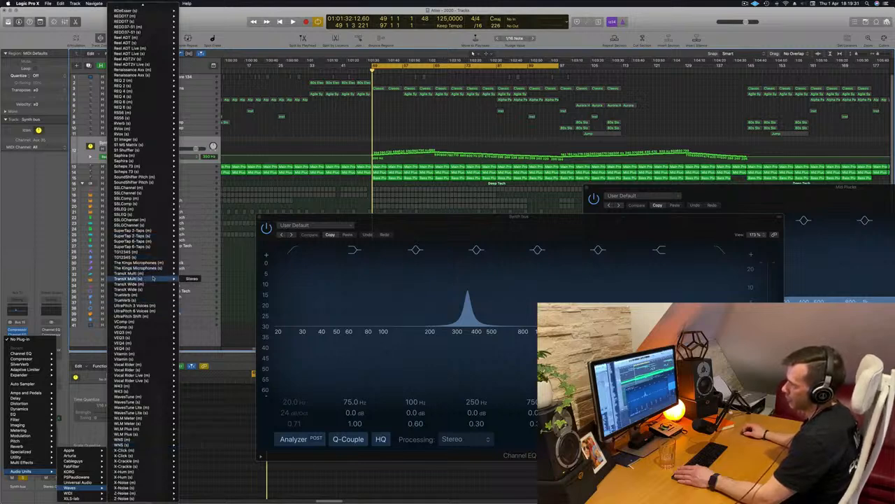
{"action": "left_click", "coordinate": [191, 278]}
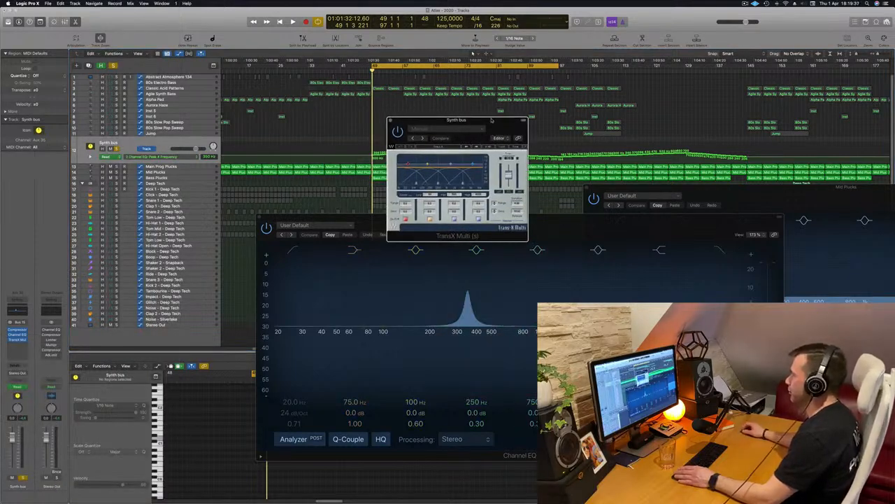
Reposition the TransX Multi window and load the factory preset "Punchy in the middle" during playback
{"action": "left_click_drag", "start_coordinate": [492, 120], "coordinate": [474, 132]}
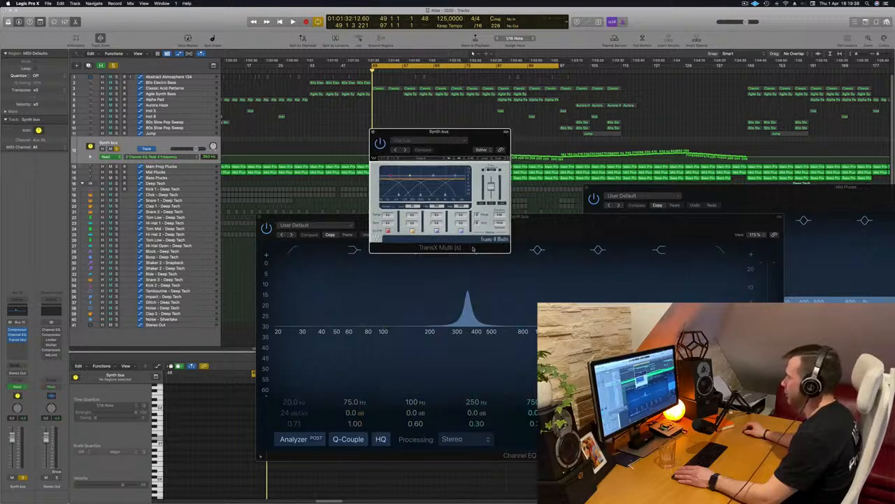
{"action": "left_click_drag", "start_coordinate": [468, 135], "coordinate": [470, 144]}
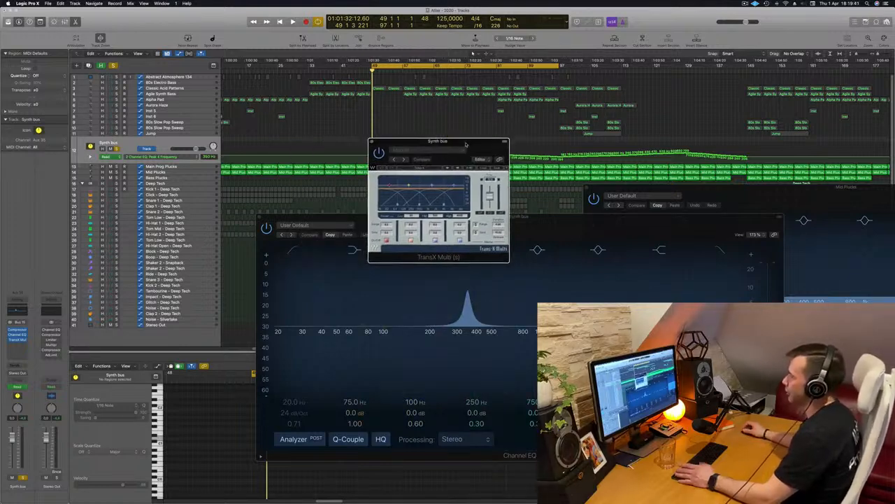
{"action": "key", "text": "space"}
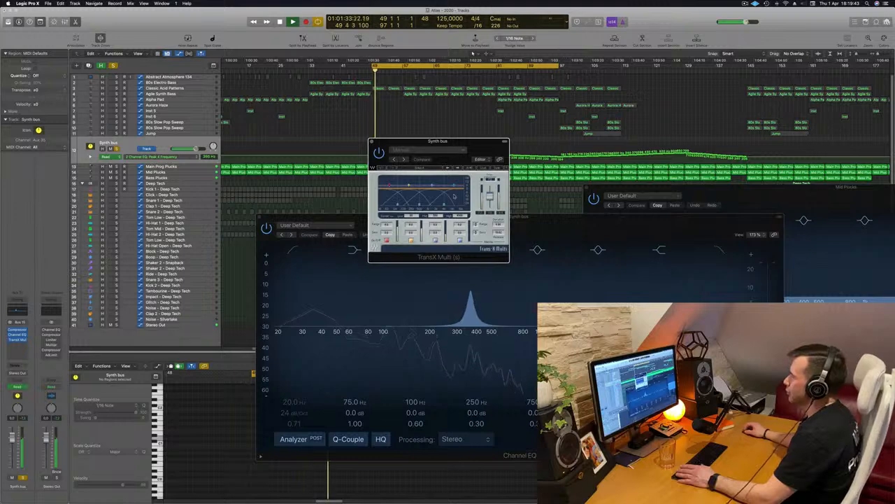
{"action": "left_click", "coordinate": [461, 151]}
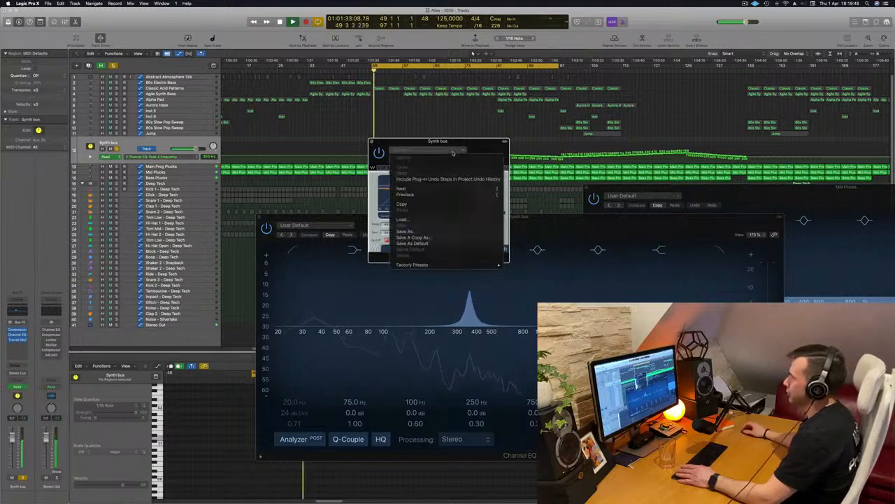
{"action": "mouse_move", "coordinate": [447, 265]}
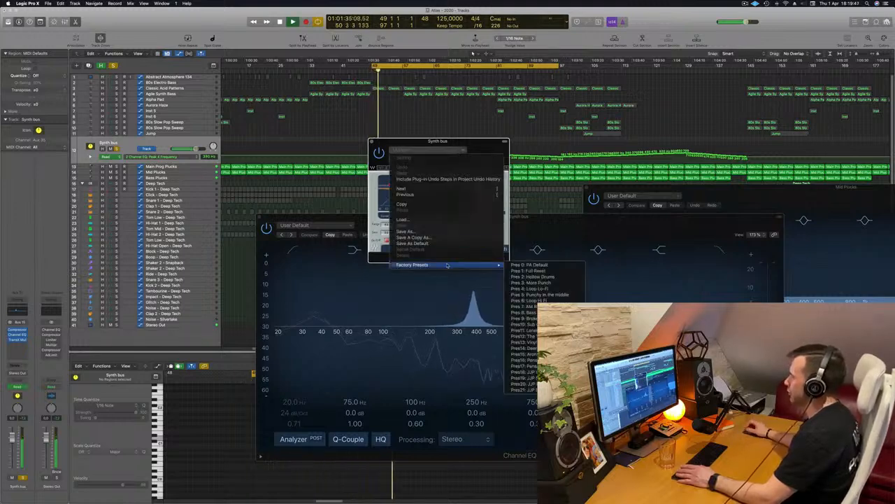
{"action": "left_click", "coordinate": [537, 295]}
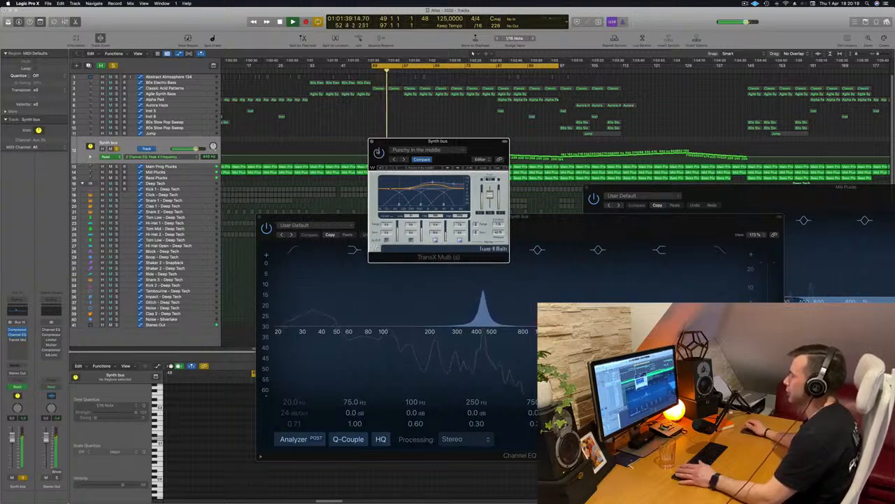
Replay the loop to compare the Synth bus with TransX Multi active and bypassed, and unsolo the bus
{"action": "mouse_move", "coordinate": [491, 147]}
{"action": "left_mouse_down"}
{"action": "mouse_move", "coordinate": [488, 155]}
{"action": "mouse_move", "coordinate": [497, 158]}
{"action": "left_mouse_up"}
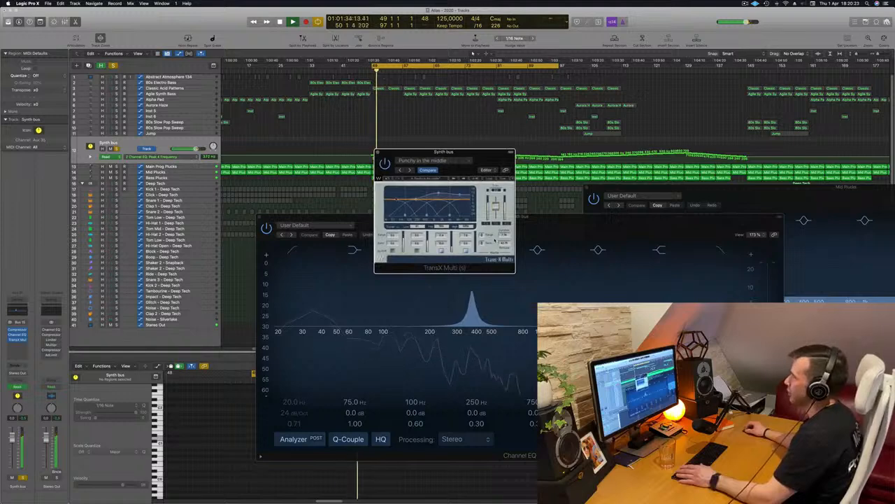
{"action": "key", "text": "space"}
{"action": "key", "text": "space"}
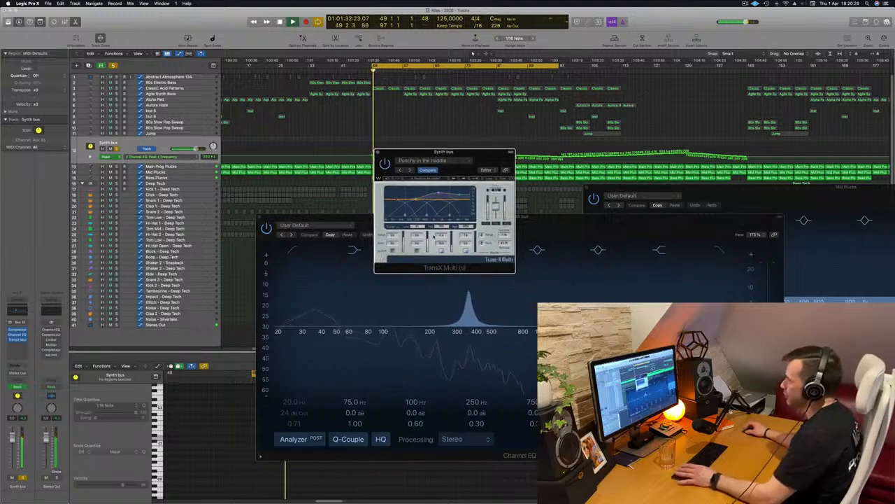
{"action": "key", "text": "space"}
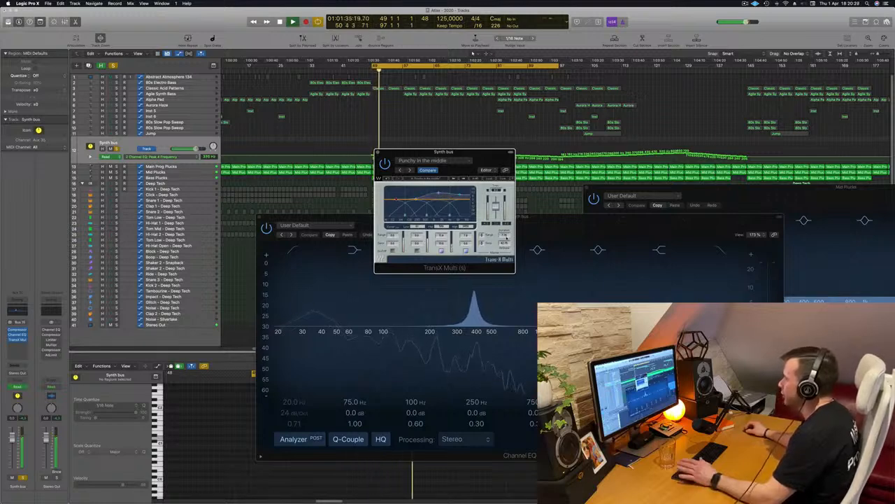
{"action": "key", "text": "space"}
{"action": "key", "text": "space"}
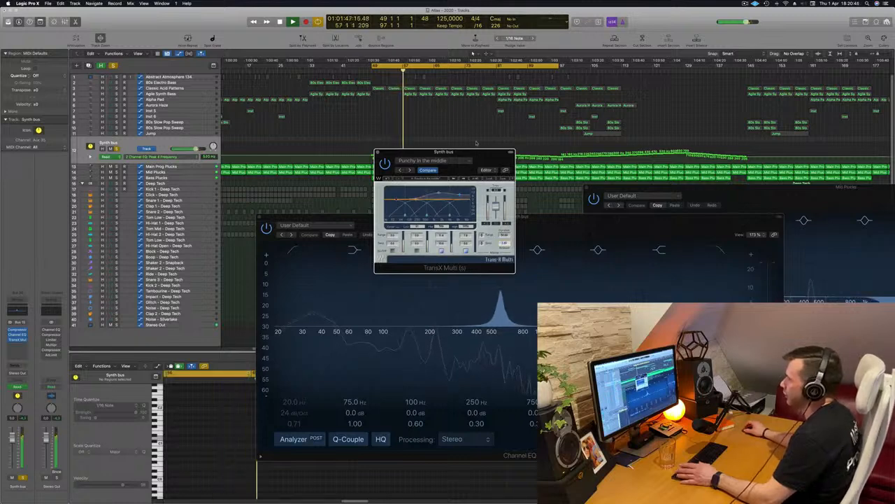
{"action": "key", "text": "space"}
{"action": "key", "text": "space"}
{"action": "left_click", "coordinate": [384, 164]}
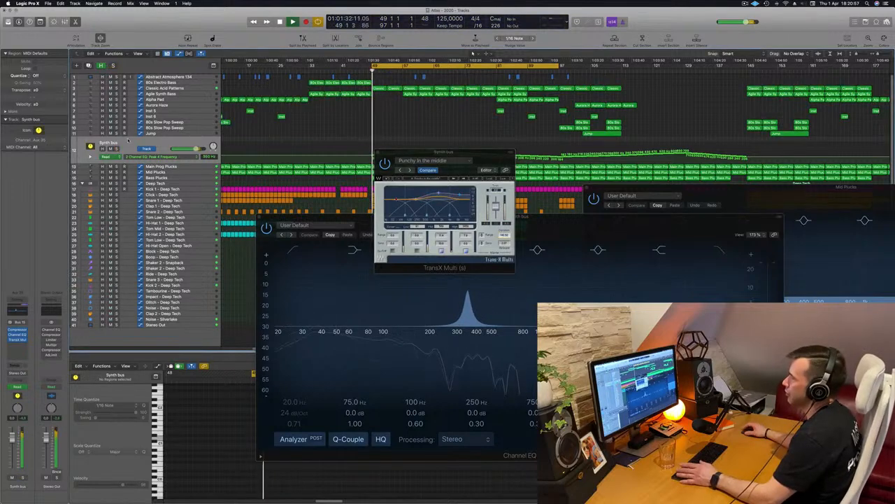
Shift the TransX Multi window away from the arrangement and close it while the full mix plays
{"action": "left_click_drag", "start_coordinate": [495, 163], "coordinate": [562, 162]}
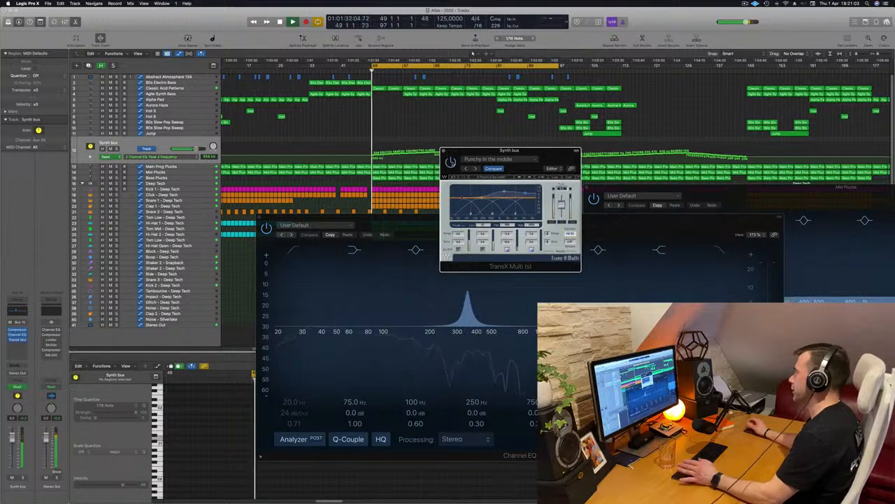
{"action": "left_click_drag", "start_coordinate": [554, 155], "coordinate": [631, 208]}
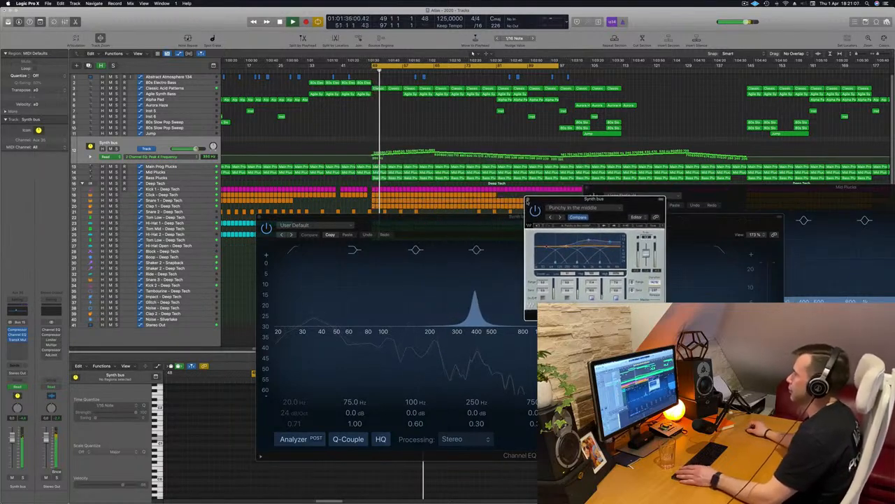
{"action": "left_click", "coordinate": [529, 201]}
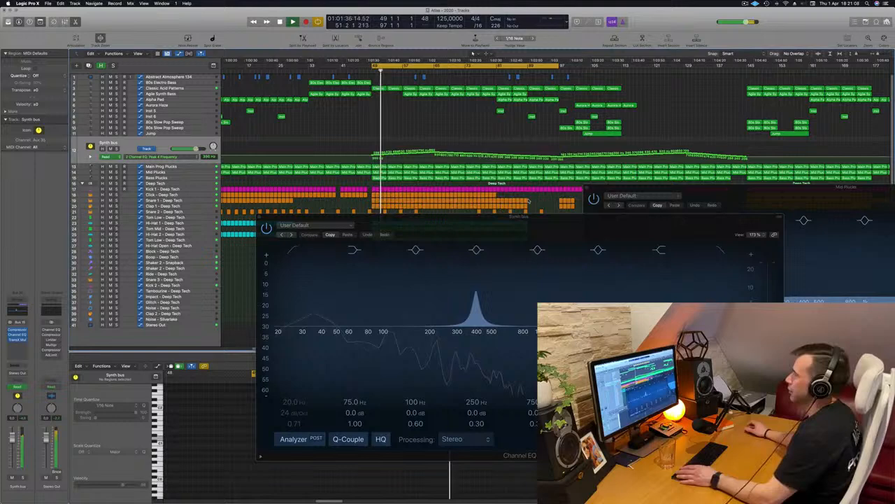
Solo the Mid Plucks track and inspect its Delay Designer during playback, closing the plug-in window when done
{"action": "left_click", "coordinate": [175, 172]}
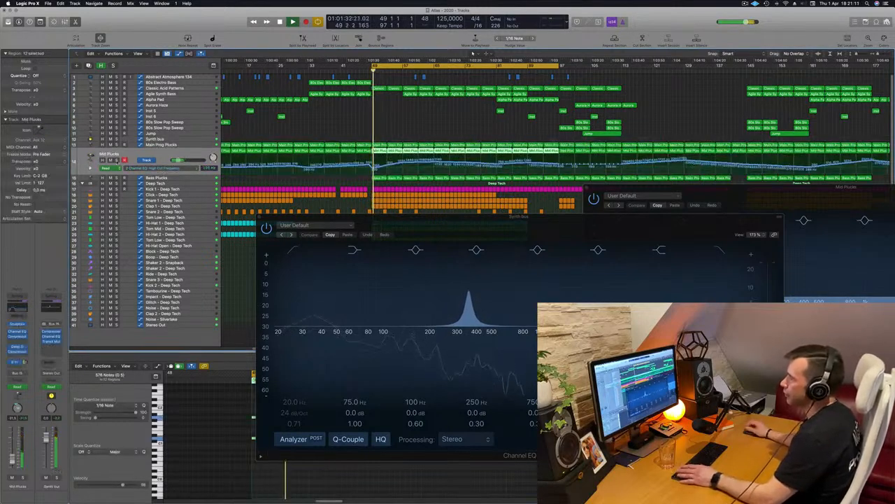
{"action": "left_click", "coordinate": [116, 160]}
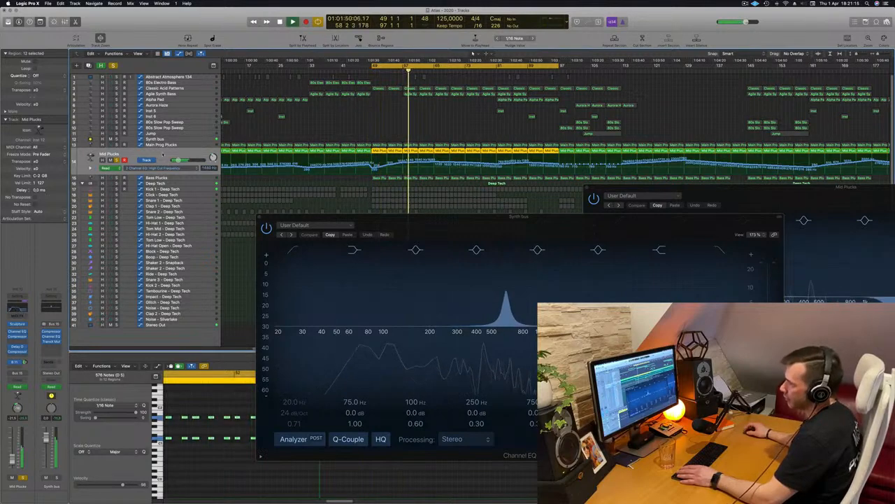
{"action": "left_click", "coordinate": [18, 347]}
{"action": "left_click_drag", "start_coordinate": [295, 97], "coordinate": [400, 109]}
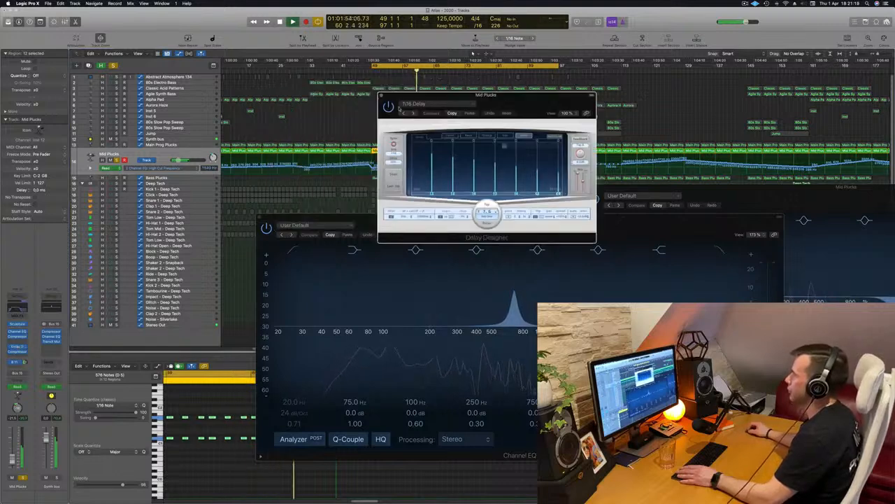
{"action": "left_click_drag", "start_coordinate": [538, 104], "coordinate": [621, 162]}
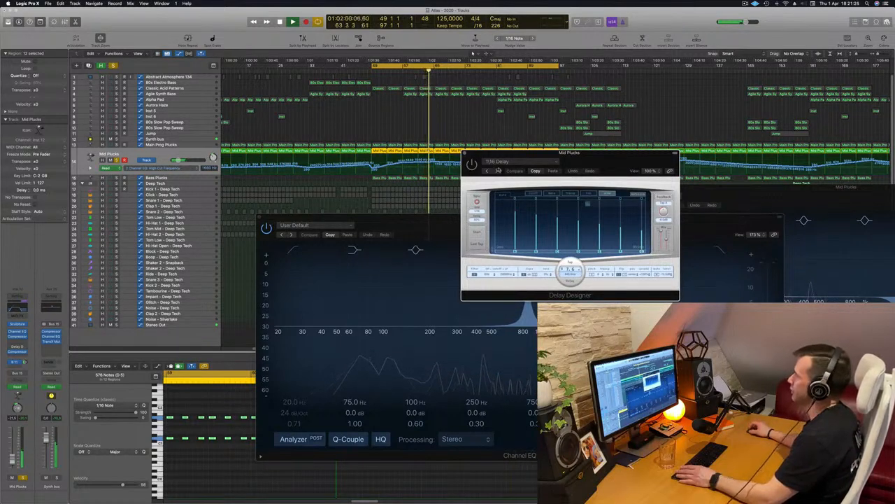
{"action": "left_click_drag", "start_coordinate": [494, 170], "coordinate": [508, 168]}
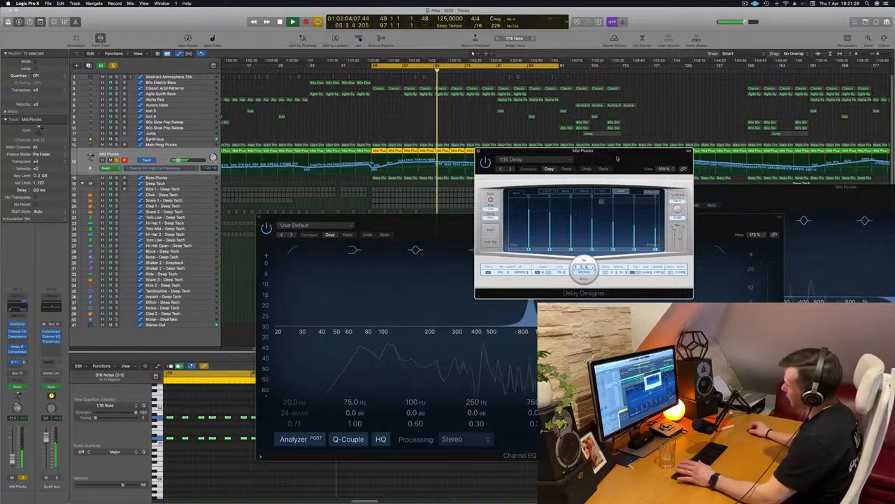
{"action": "left_click_drag", "start_coordinate": [617, 157], "coordinate": [568, 154]}
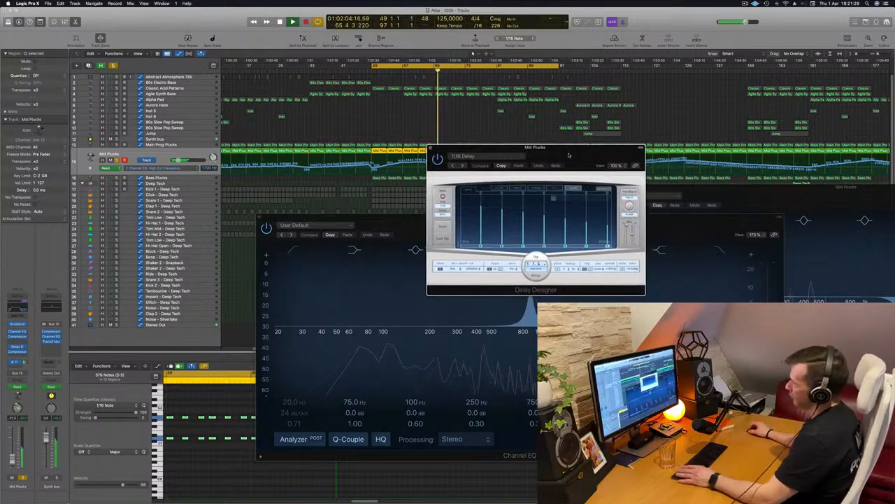
{"action": "left_click", "coordinate": [430, 149]}
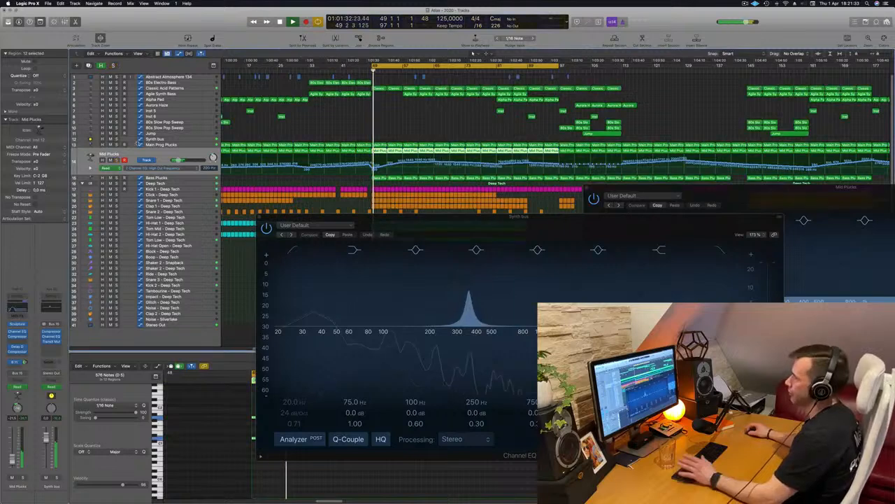
Close the Synth bus Channel EQ window and deselect the Mid Plucks regions
{"action": "left_click_drag", "start_coordinate": [419, 217], "coordinate": [342, 231]}
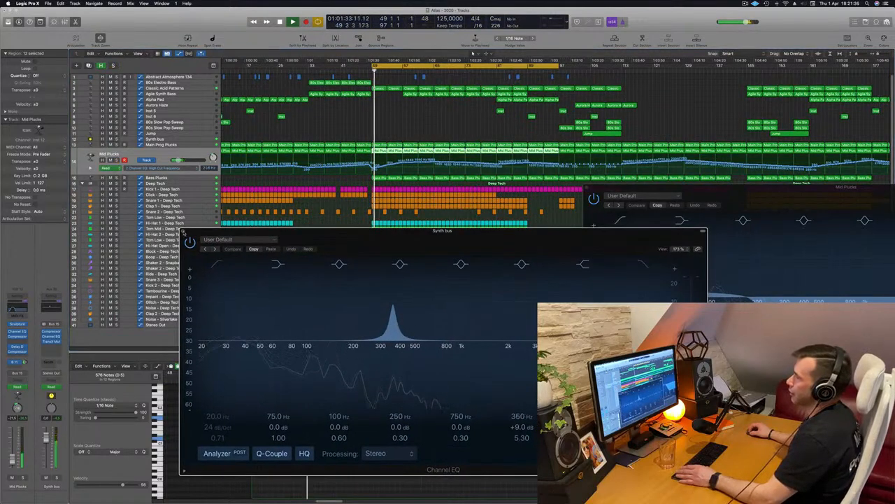
{"action": "left_click", "coordinate": [184, 232]}
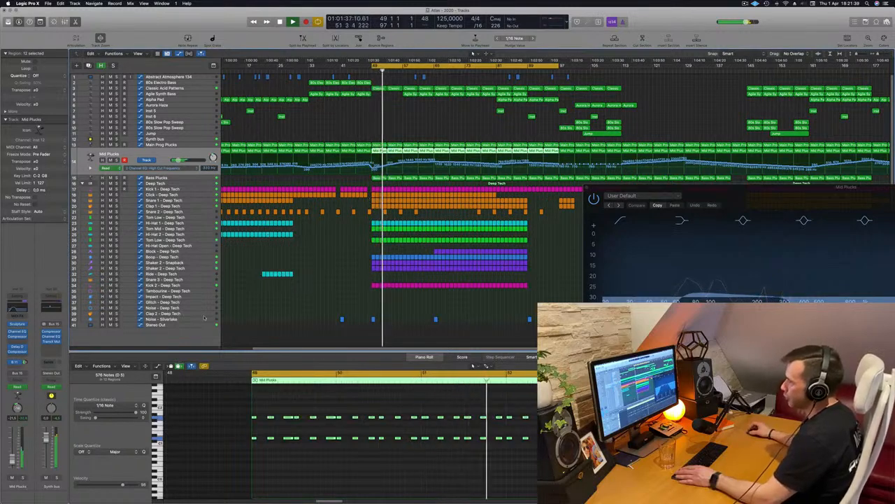
{"action": "left_click", "coordinate": [354, 138]}
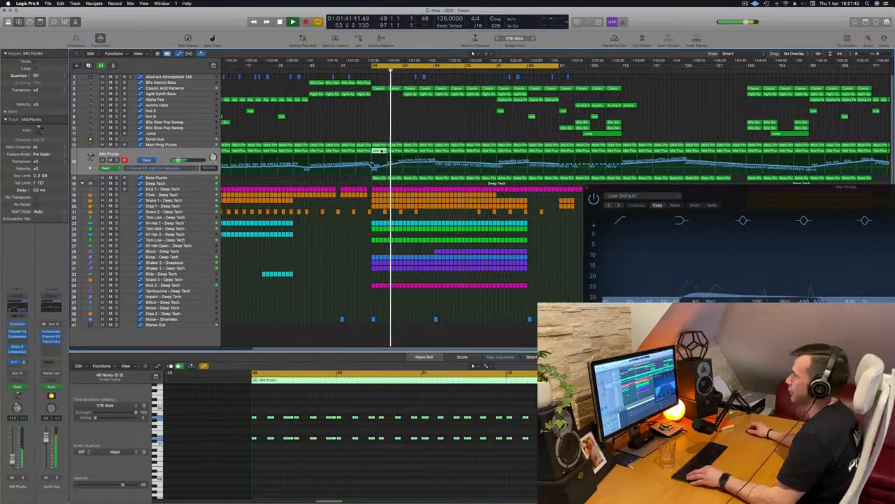
Copy the Mid Plucks region at bar 49 to the Impact - Deep Tech track and select that track
{"action": "left_click_drag", "start_coordinate": [381, 150], "coordinate": [381, 302]}
{"action": "left_click", "coordinate": [204, 298]}
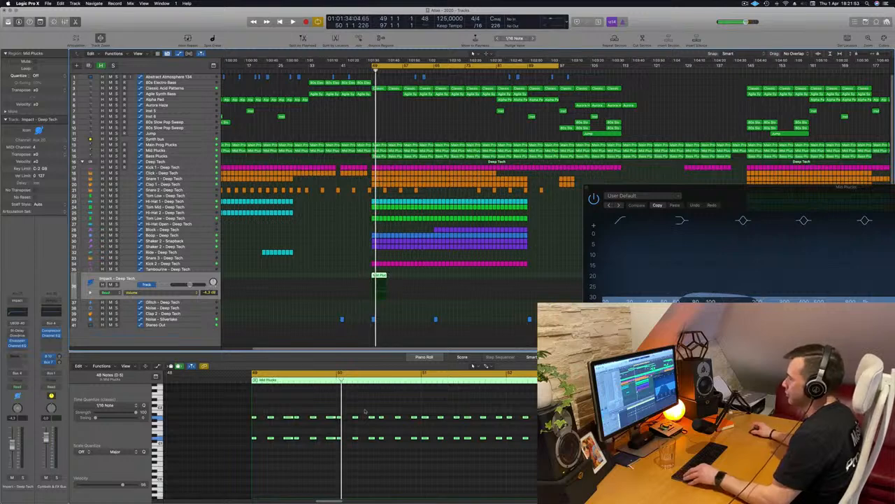
Delete the upper row of notes from the Mid Plucks copy on the Impact - Deep Tech track and audition the remaining pattern
{"action": "left_click_drag", "start_coordinate": [243, 411], "coordinate": [536, 424]}
{"action": "key", "text": "space"}
{"action": "key", "text": "space"}
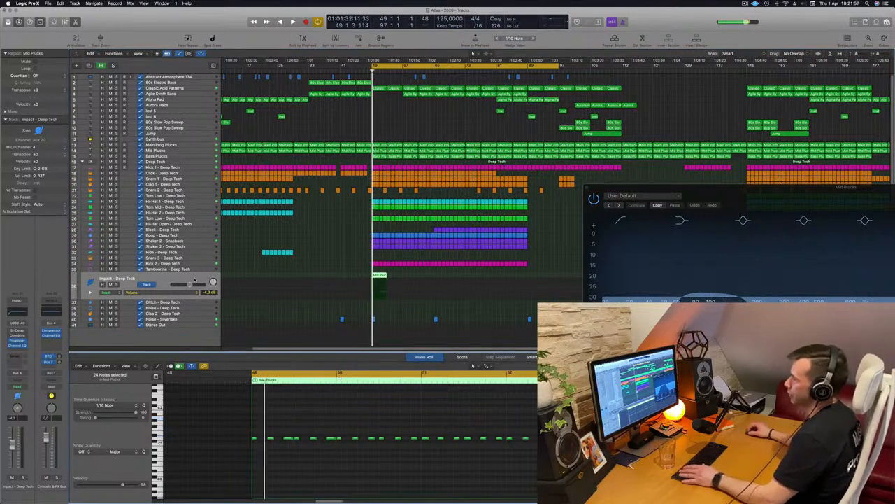
{"action": "left_click", "coordinate": [195, 278]}
{"action": "key", "text": "space"}
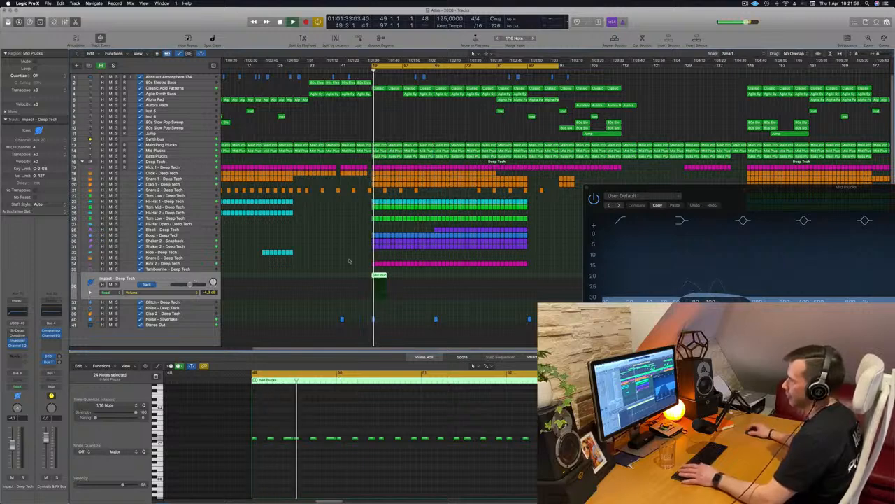
{"action": "key", "text": "space"}
Select the remaining pattern notes, try them at lower pitches and bring them back to their starting pitch
{"action": "key", "text": "Tab"}
{"action": "left_click_drag", "start_coordinate": [213, 419], "coordinate": [537, 468]}
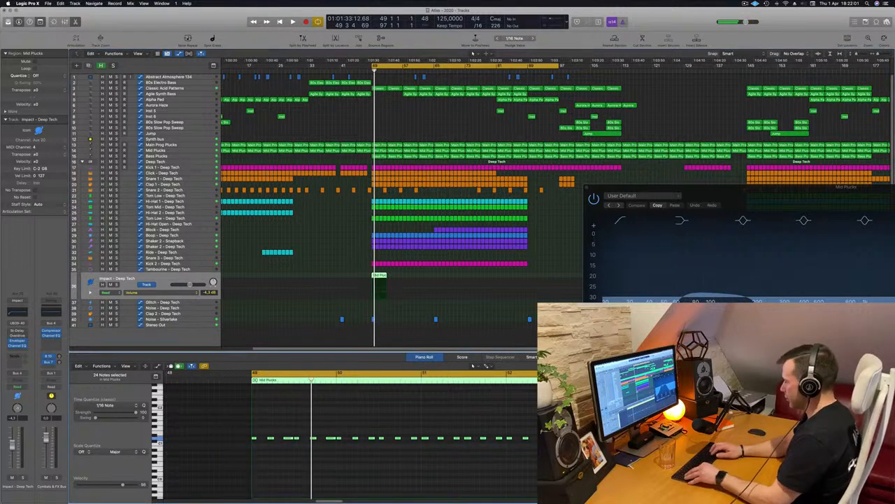
{"action": "key", "text": "alt+Up"}
{"action": "key", "text": "alt+Up"}
{"action": "key", "text": "alt+Up"}
{"action": "key", "text": "alt+Down"}
{"action": "key", "text": "alt+Down"}
{"action": "key", "text": "alt+Down"}
{"action": "key", "text": "alt+Down"}
{"action": "key", "text": "alt+Down"}
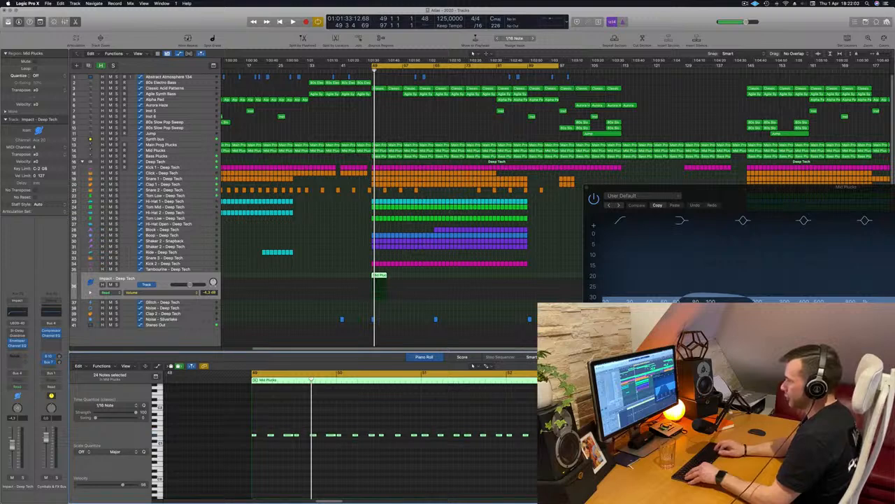
{"action": "key", "text": "alt+Down"}
{"action": "key", "text": "alt+Down"}
{"action": "key", "text": "alt+Down"}
{"action": "key", "text": "alt+Down"}
{"action": "key", "text": "alt+Down"}
{"action": "key", "text": "alt+Down"}
{"action": "key", "text": "alt+Down"}
{"action": "key", "text": "alt+Down"}
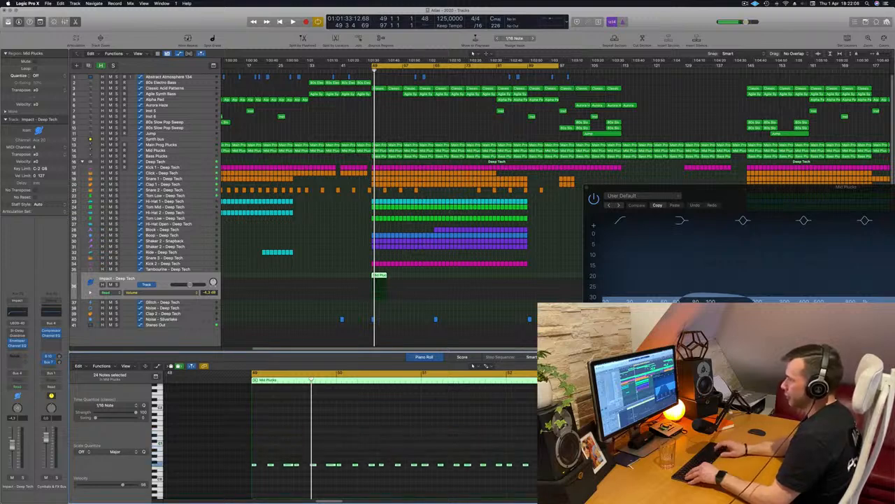
{"action": "key", "text": "alt+Up"}
{"action": "key", "text": "alt+Up"}
{"action": "key", "text": "alt+Up"}
{"action": "key", "text": "alt+Up"}
{"action": "key", "text": "alt+Up"}
{"action": "key", "text": "alt+Up"}
{"action": "key", "text": "alt+Up"}
{"action": "key", "text": "alt+Up"}
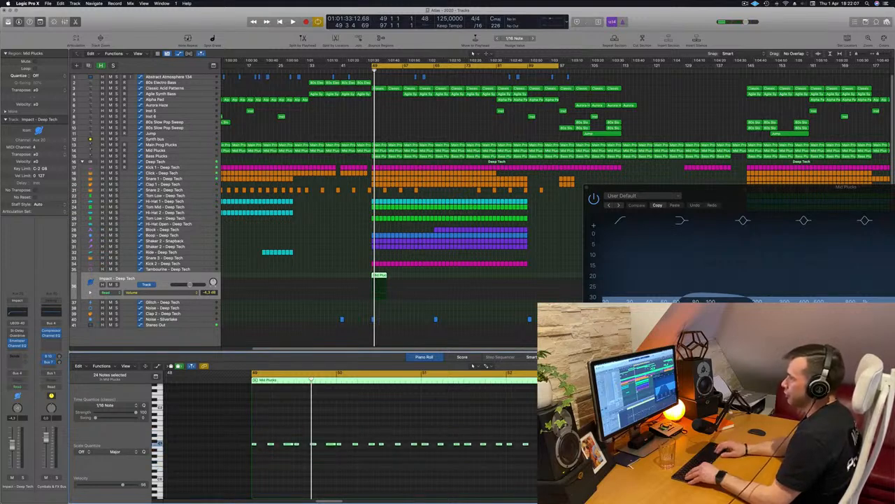
{"action": "key", "text": "alt+Up"}
{"action": "key", "text": "alt+Up"}
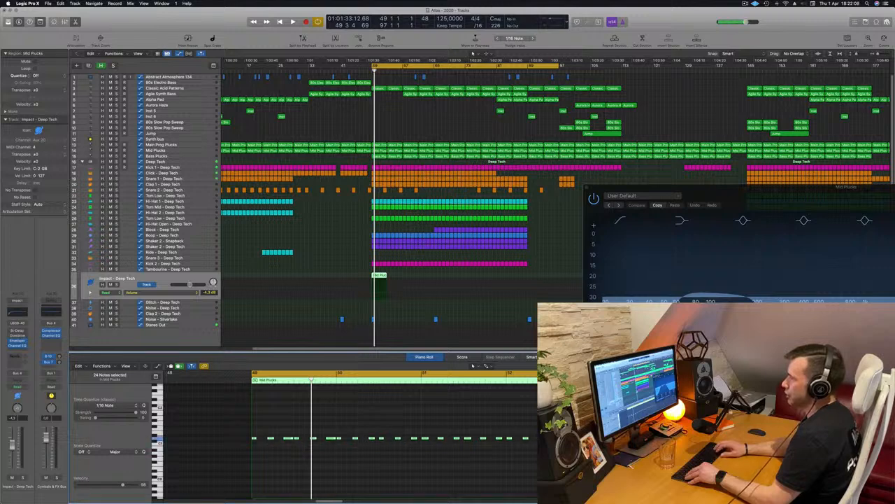
Transpose the selected pattern notes of the Mid Plucks copy upward in semitone steps to a much higher pitch
{"action": "key", "text": "alt+Up"}
{"action": "key", "text": "alt+Up"}
{"action": "key", "text": "alt+Up"}
{"action": "key", "text": "alt+Up"}
{"action": "key", "text": "alt+Up"}
{"action": "key", "text": "alt+Up"}
{"action": "key", "text": "alt+Up"}
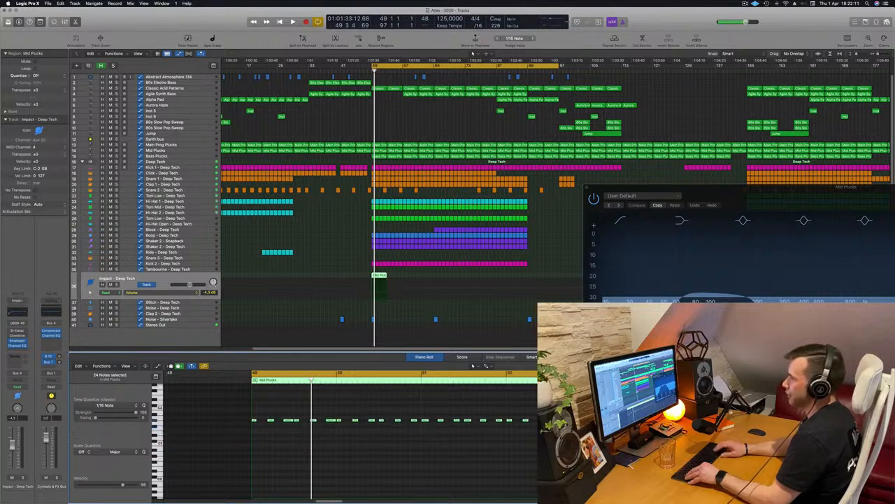
{"action": "key", "text": "alt+Up"}
{"action": "key", "text": "alt+Up"}
{"action": "key", "text": "alt+Up"}
{"action": "key", "text": "alt+Up"}
{"action": "key", "text": "alt+Up"}
{"action": "key", "text": "alt+Up"}
{"action": "key", "text": "alt+Up"}
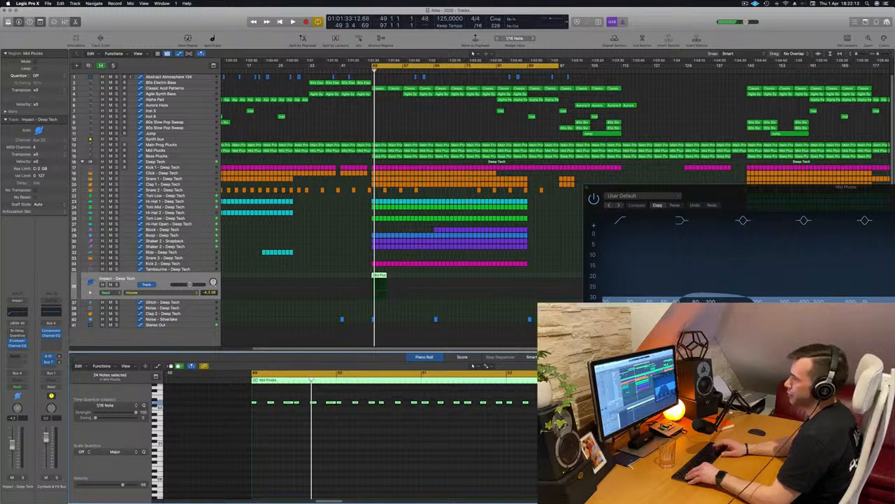
{"action": "key", "text": "alt+Up"}
{"action": "key", "text": "alt+Up"}
{"action": "key", "text": "alt+Up"}
{"action": "key", "text": "alt+Up"}
{"action": "key", "text": "alt+Up"}
{"action": "key", "text": "alt+Up"}
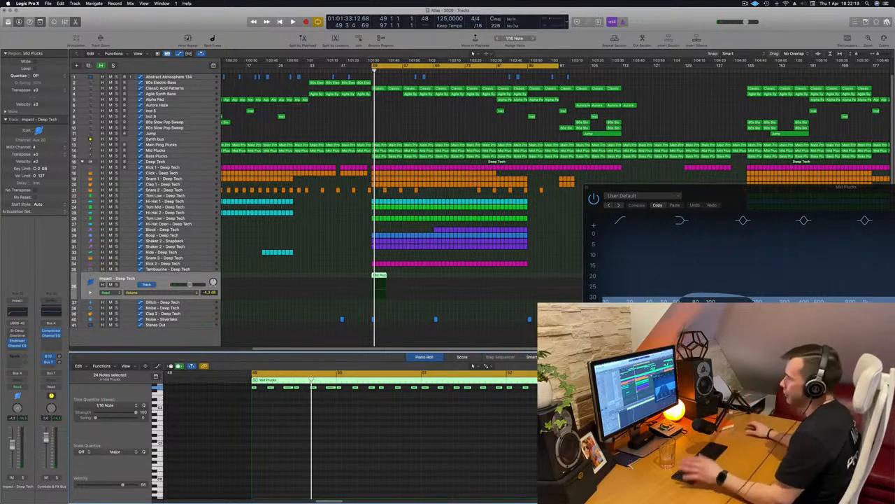
Play back the transposed pattern on the Impact - Deep Tech track to check its sound
{"action": "key", "text": "super+shift+a"}
{"action": "key", "text": "space"}
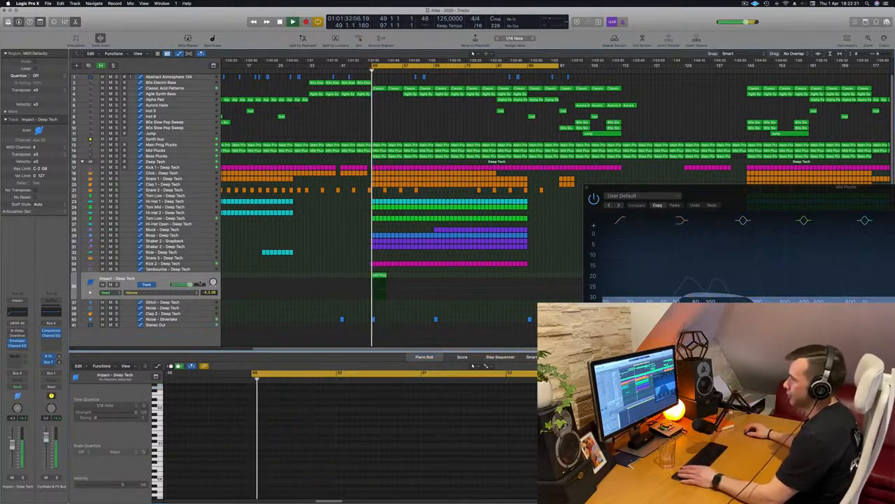
{"action": "left_click", "coordinate": [194, 280]}
{"action": "key", "text": "space"}
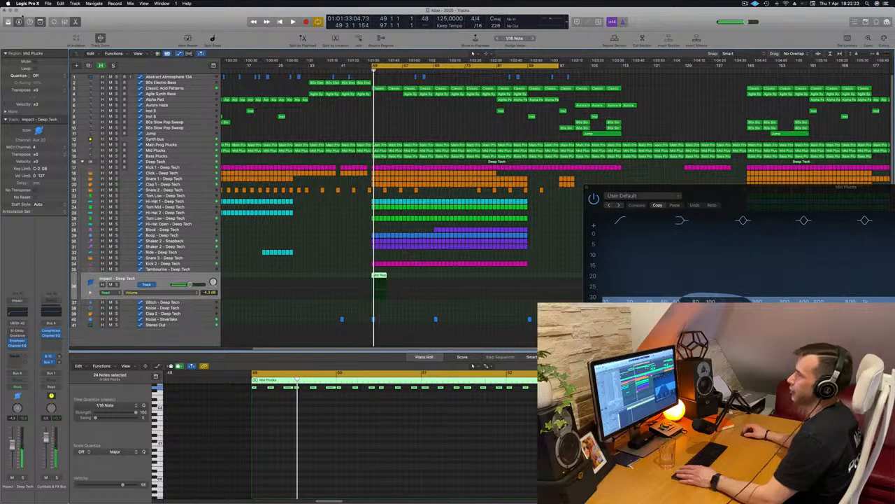
Open the Library for the Impact - Deep Tech track and browse its FX sounds, checking the pattern in playback
{"action": "key", "text": "y"}
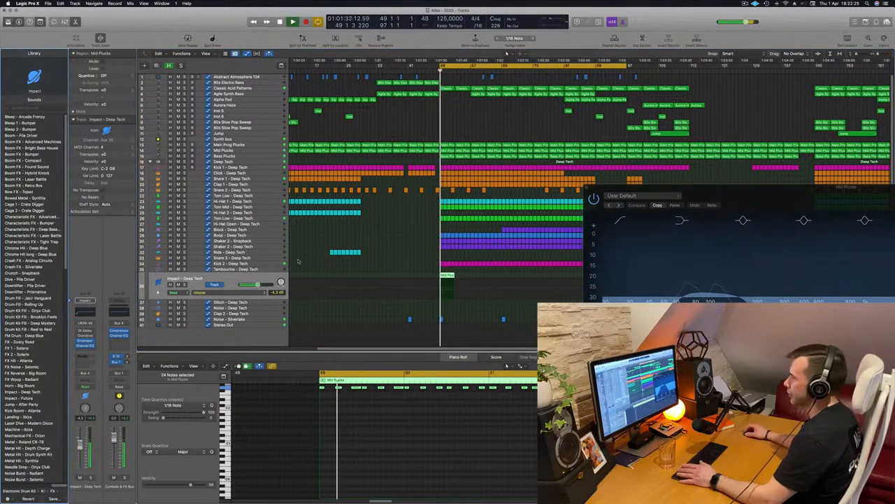
{"action": "key", "text": "space"}
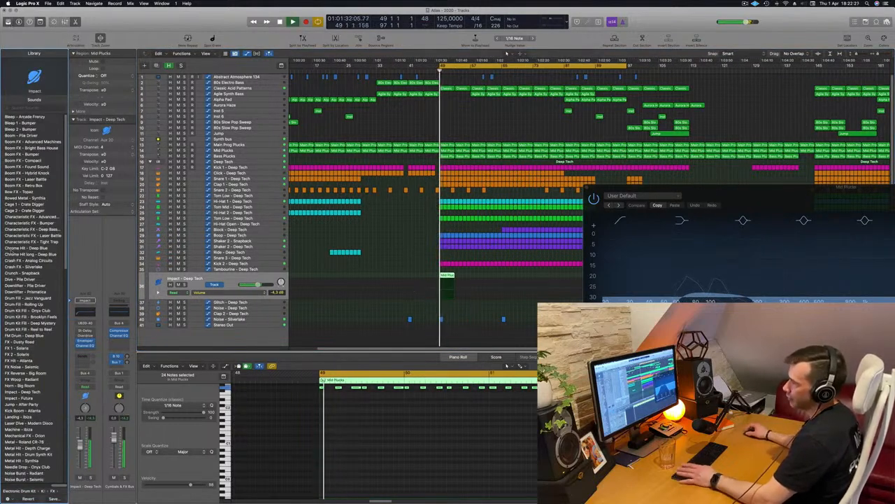
{"action": "scroll", "coordinate": [31, 294], "scroll_direction": "down", "scroll_amount": 3}
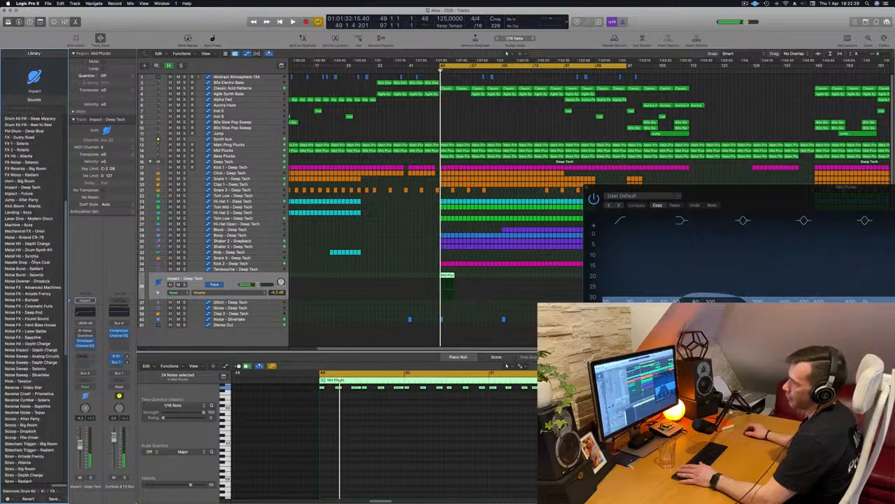
{"action": "scroll", "coordinate": [31, 298], "scroll_direction": "down", "scroll_amount": 3}
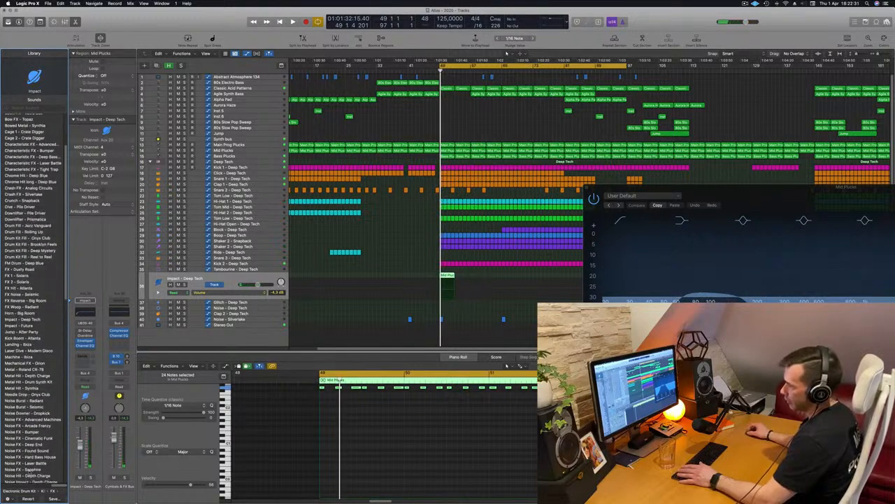
Load the Tom Low - Advanced Machines sound from the Toms among the Electronic Drum Kit's Kit Pieces onto the track
{"action": "left_click", "coordinate": [50, 491]}
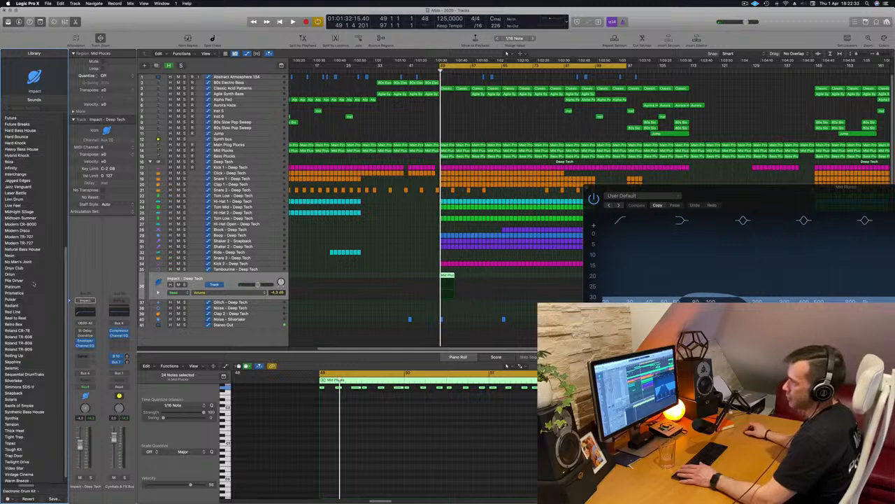
{"action": "scroll", "coordinate": [44, 281], "scroll_direction": "down", "scroll_amount": 1}
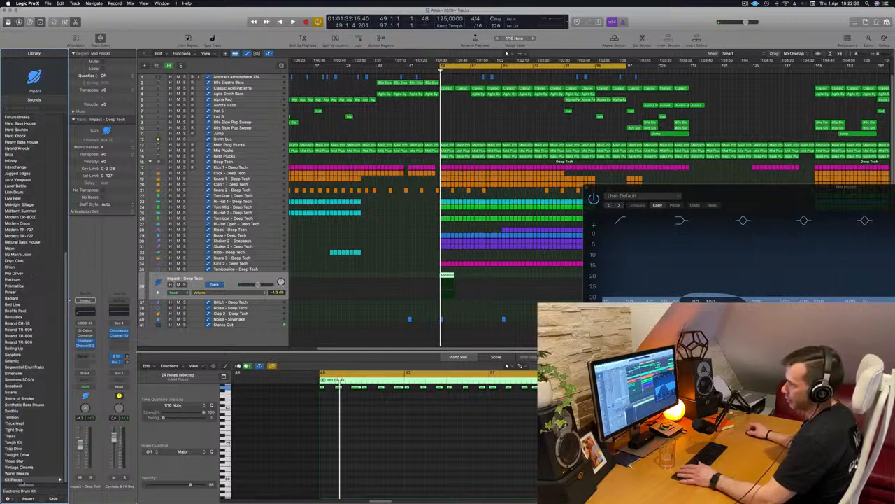
{"action": "left_click", "coordinate": [19, 480]}
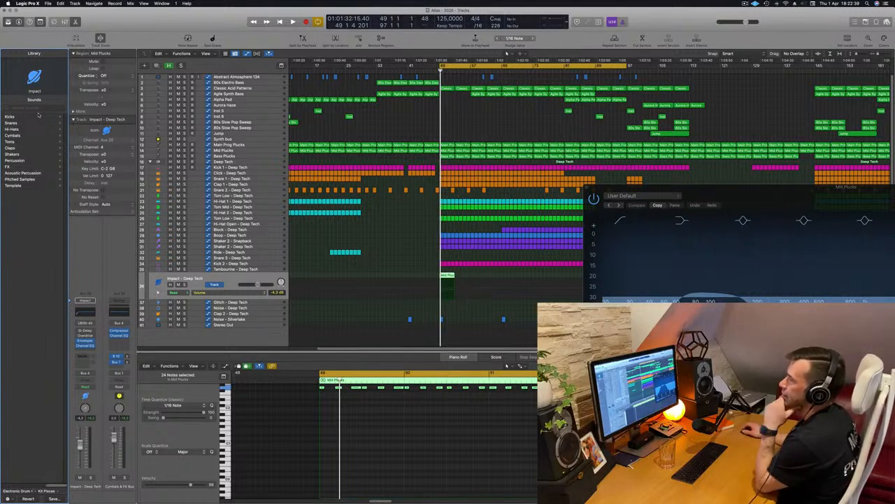
{"action": "left_click", "coordinate": [20, 143]}
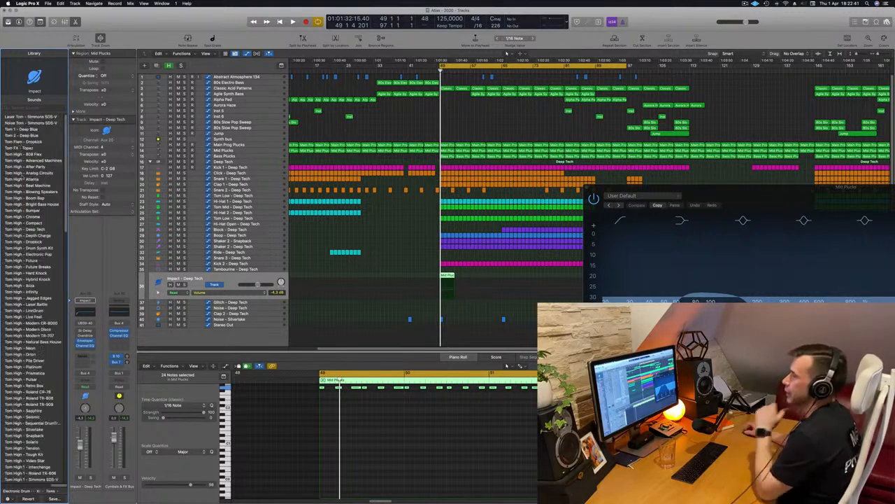
{"action": "scroll", "coordinate": [33, 293], "scroll_direction": "down", "scroll_amount": 15}
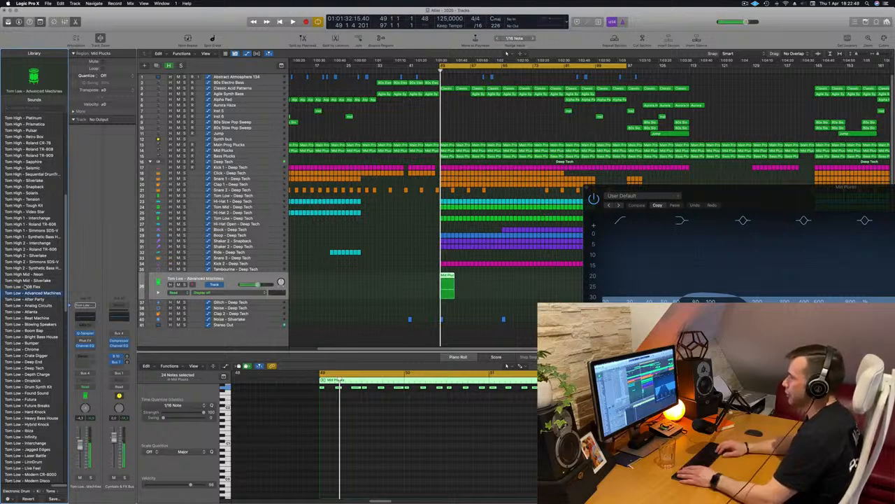
{"action": "key", "text": "Down"}
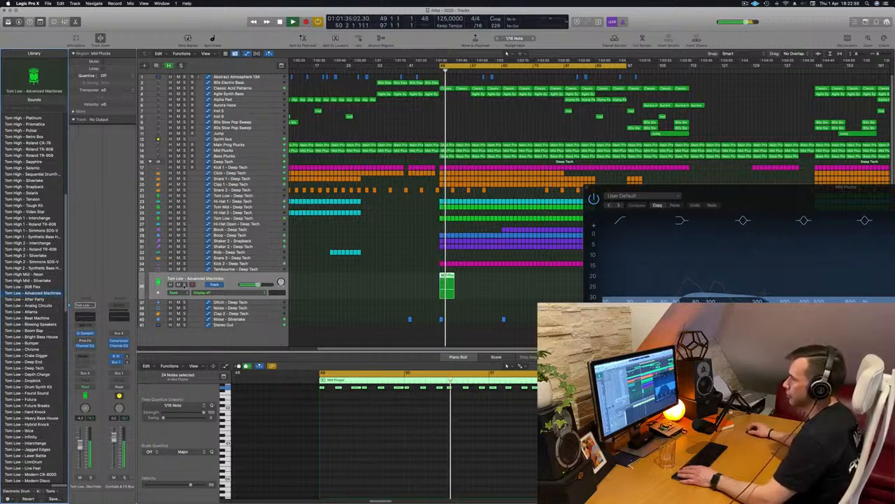
Toggle solo on the Tom Low - Advanced Machines track to compare the tom pattern alone and in the mix, ending with playback stopped
{"action": "key", "text": "s"}
{"action": "key", "text": "s"}
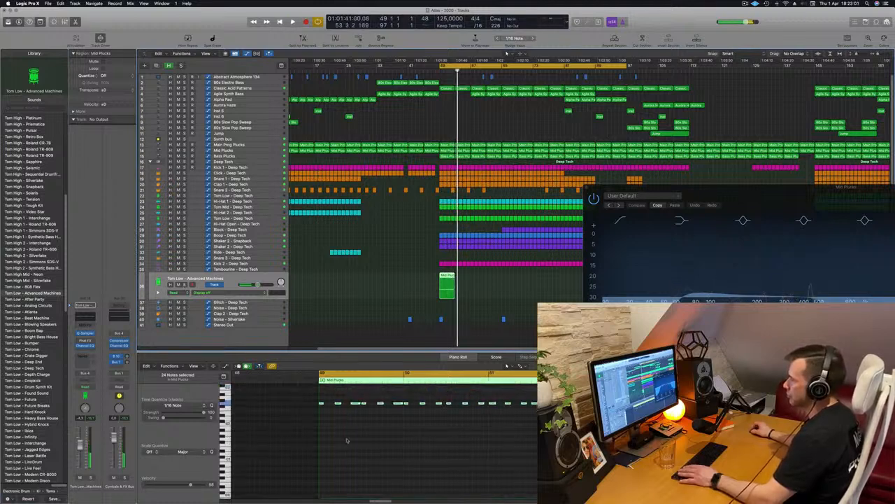
{"action": "key", "text": "space"}
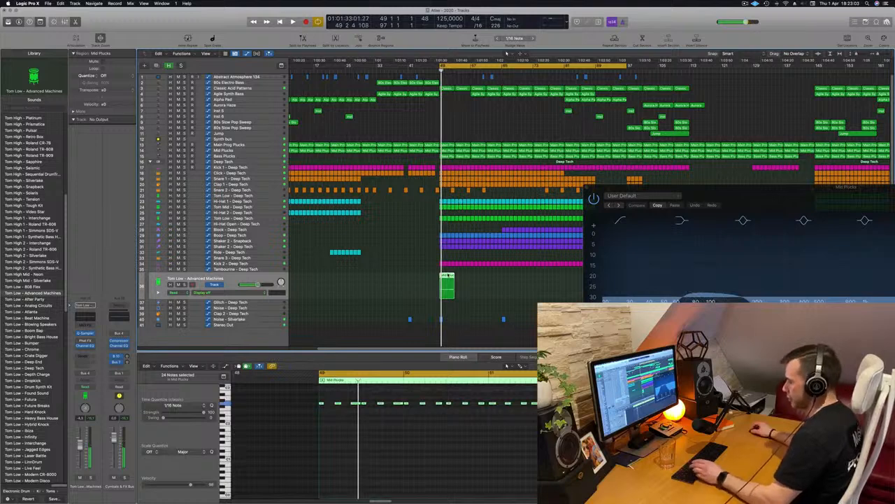
Repeat the Mid Plucks region on the tom track from bar 49 up to bar 81, matching the cycle range, and audition it
{"action": "key", "text": "super+r"}
{"action": "key", "text": "super+r"}
{"action": "key", "text": "super+r"}
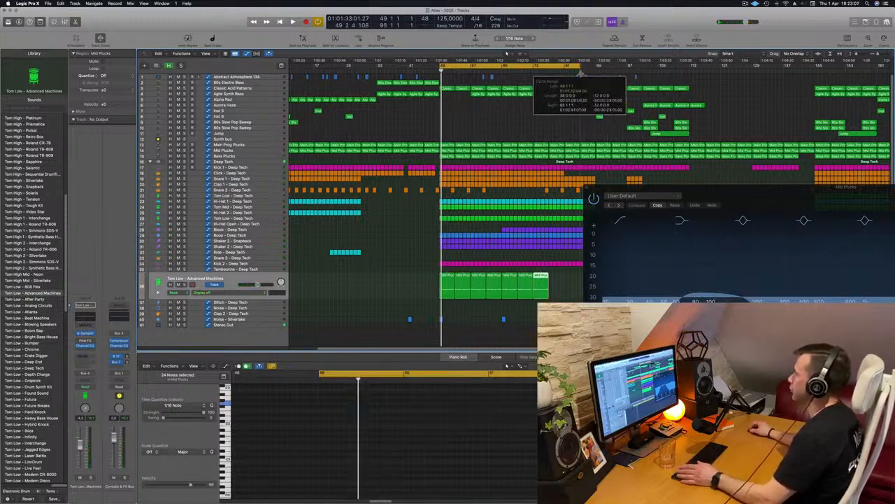
{"action": "key", "text": "space"}
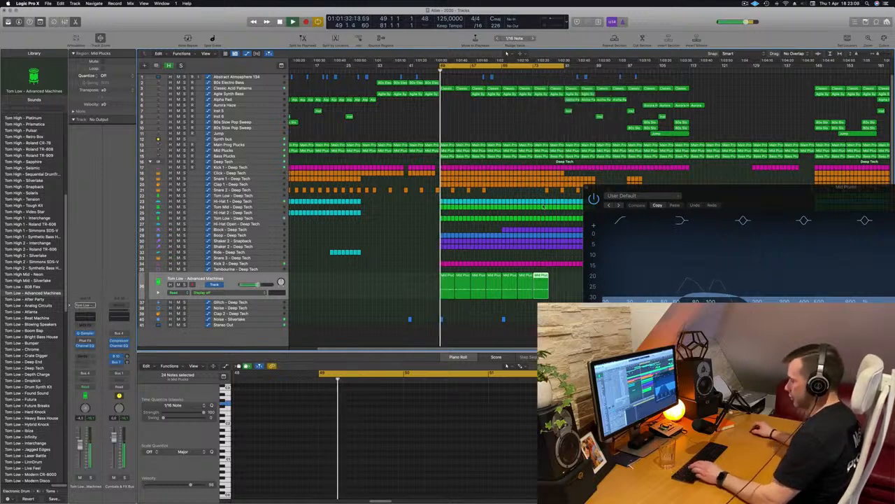
{"action": "key", "text": "super+r"}
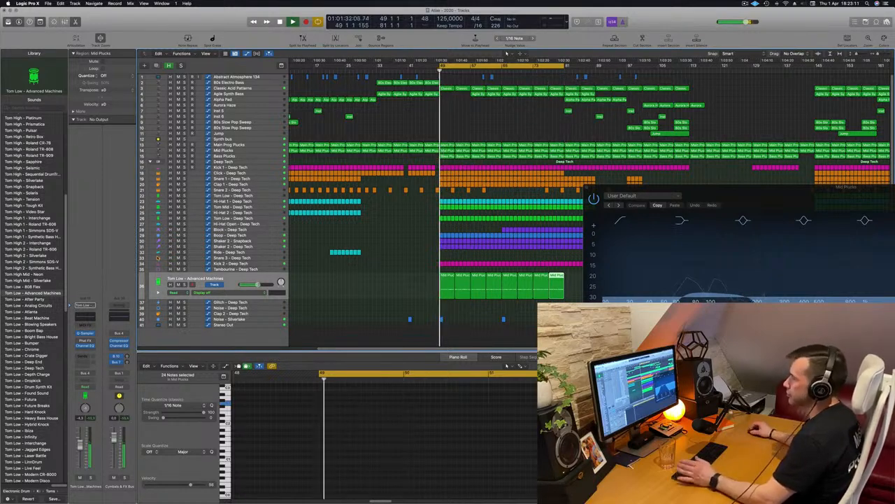
{"action": "key", "text": "space"}
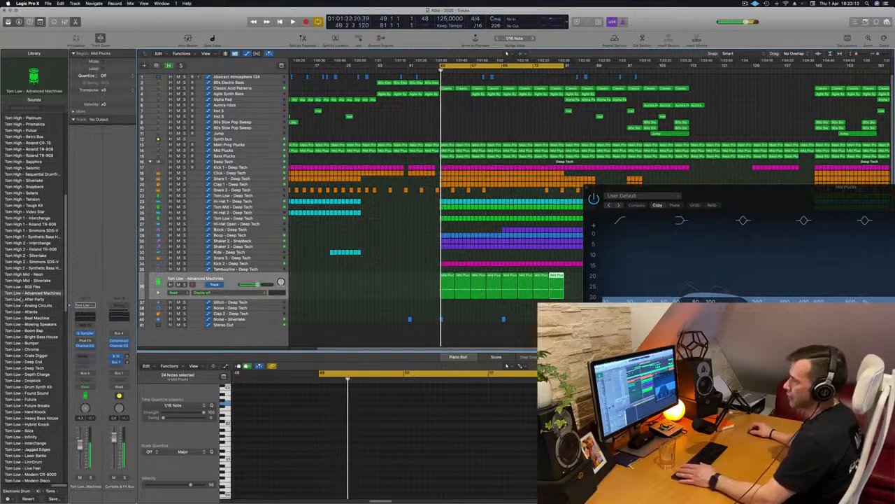
Try the Tom Low sounds 808 Flex, Analog Circuits, Atlanta and Blowing Speakers on the track during playback
{"action": "key", "text": "Up"}
{"action": "key", "text": "space"}
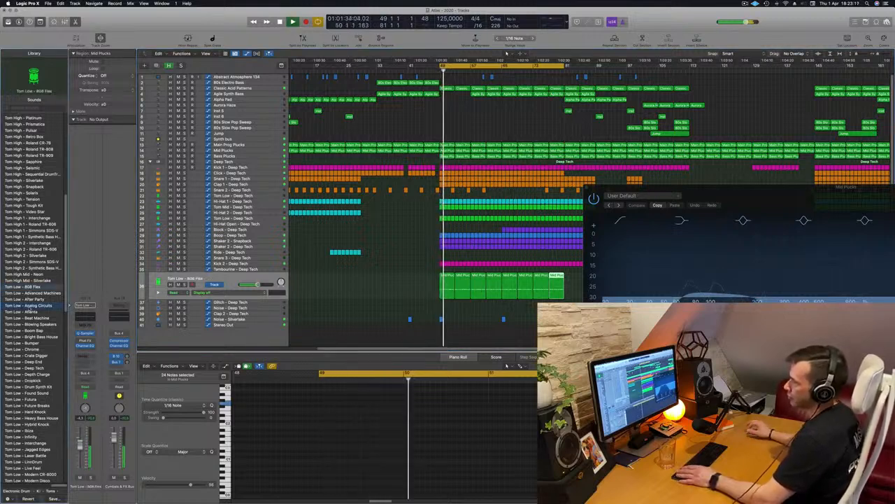
{"action": "left_click", "coordinate": [30, 305]}
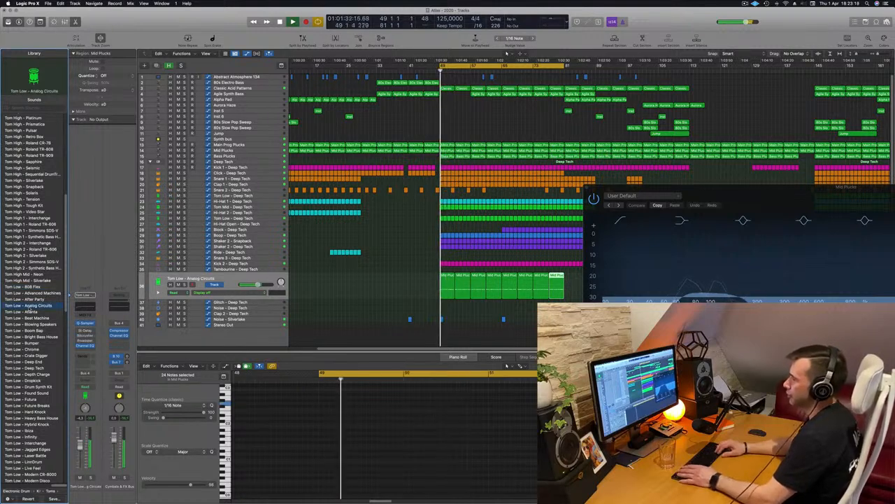
{"action": "key", "text": "Down"}
{"action": "key", "text": "Down"}
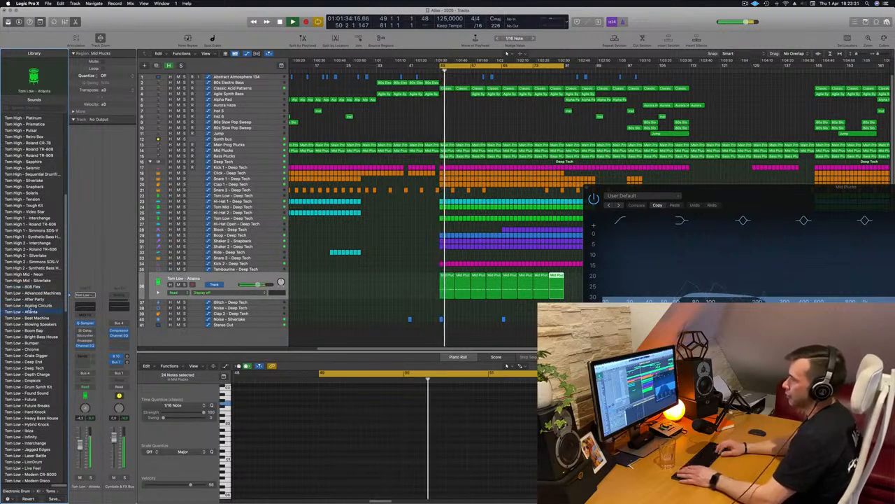
{"action": "key", "text": "Down"}
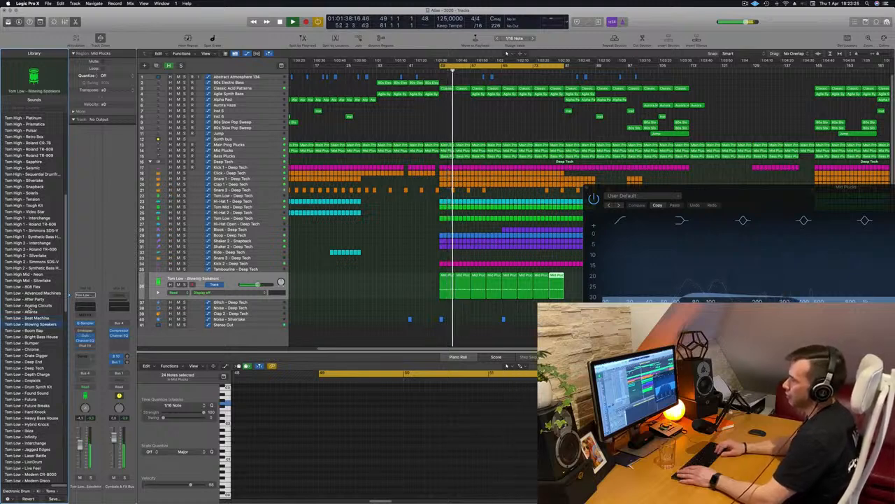
Audition the Tom Low - Bright Bass House sound and load Tom Low - Bumper onto the track
{"action": "key", "text": "Down"}
{"action": "key", "text": "Down"}
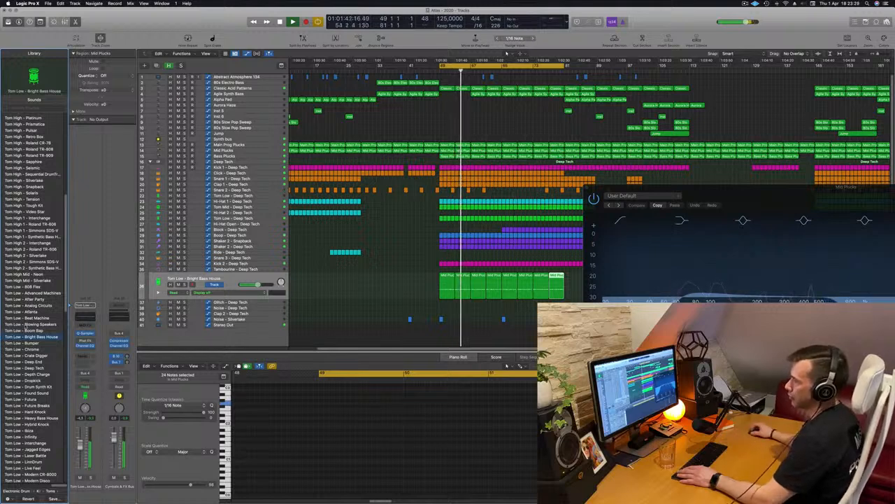
{"action": "scroll", "coordinate": [25, 315], "scroll_direction": "down", "scroll_amount": 5}
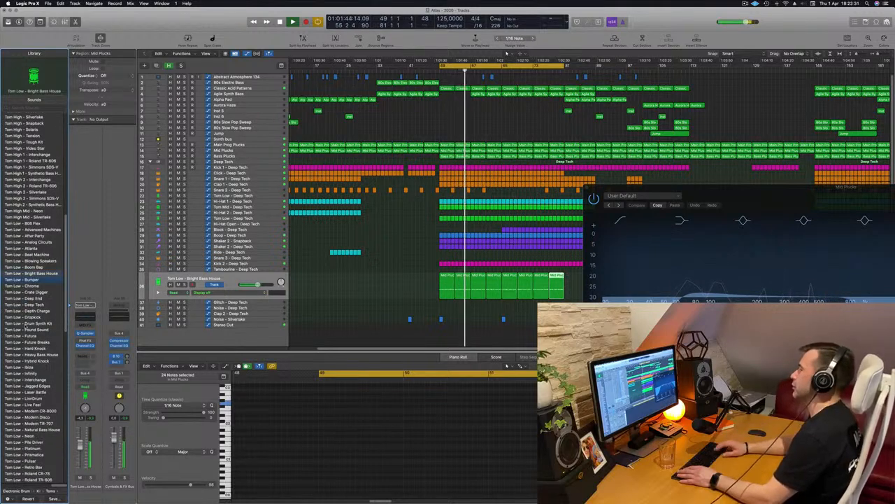
{"action": "key", "text": "Down"}
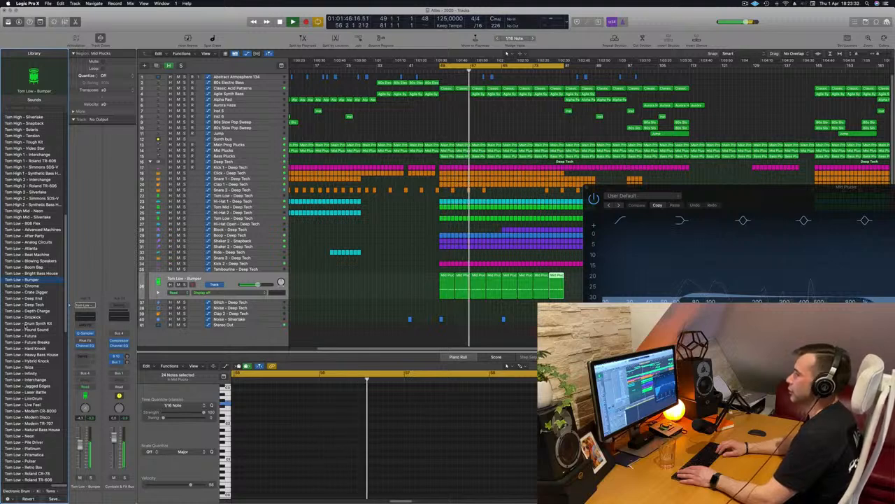
Audition the Tom Low - Crate Digger sound and return the tom track to Tom Low - Chrome, keeping that track selected
{"action": "key", "text": "Down"}
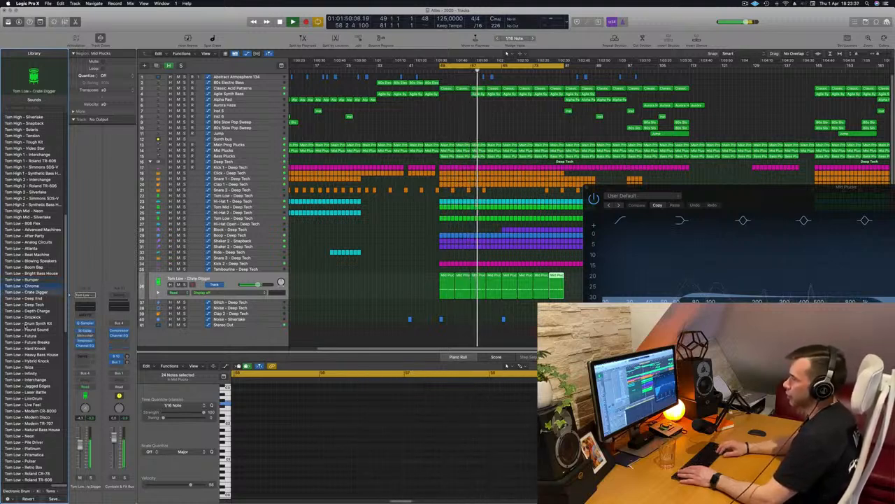
{"action": "key", "text": "Up"}
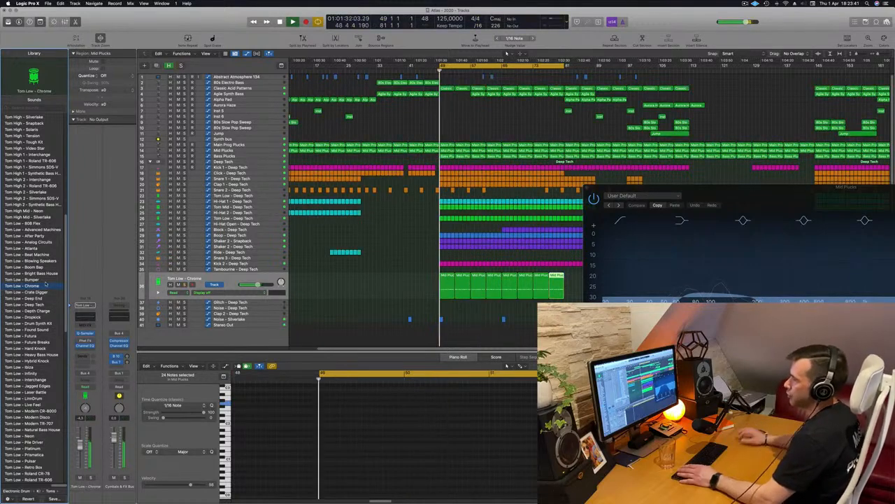
{"action": "key", "text": "Down"}
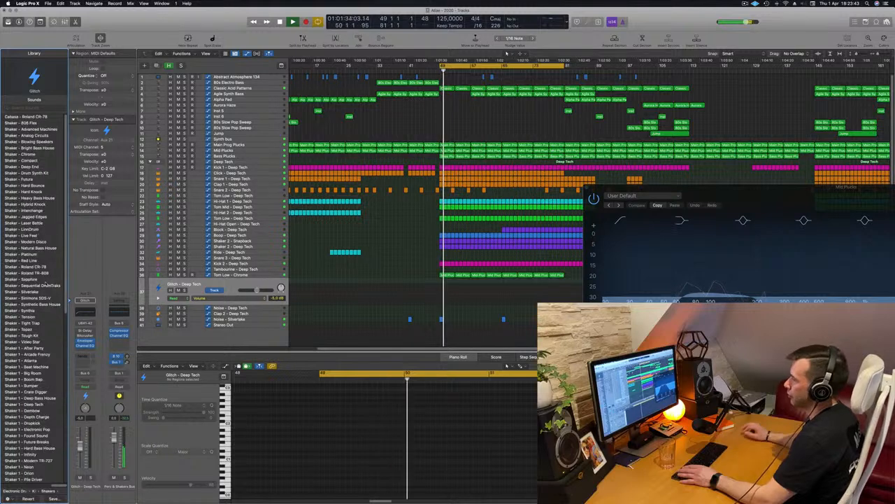
{"action": "left_click", "coordinate": [258, 275]}
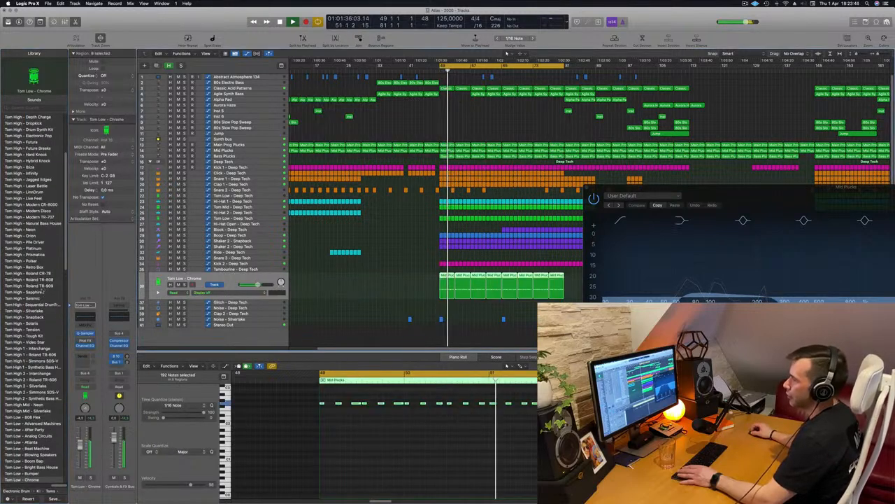
Try Tom Low sounds from After Party through Analog Circuits, Blowing Speakers, Bright Bass House and Bumper, and load Tom Low - Chrome
{"action": "scroll", "coordinate": [33, 300], "scroll_direction": "down", "scroll_amount": 6}
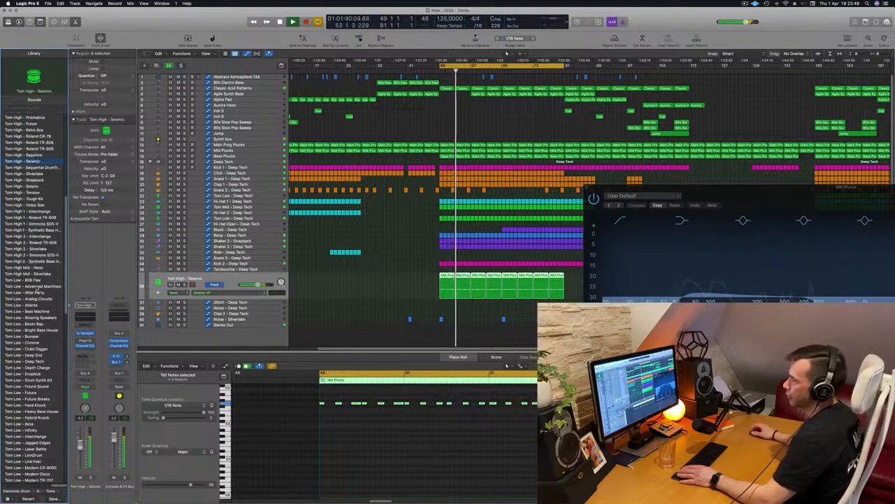
{"action": "left_click", "coordinate": [33, 286]}
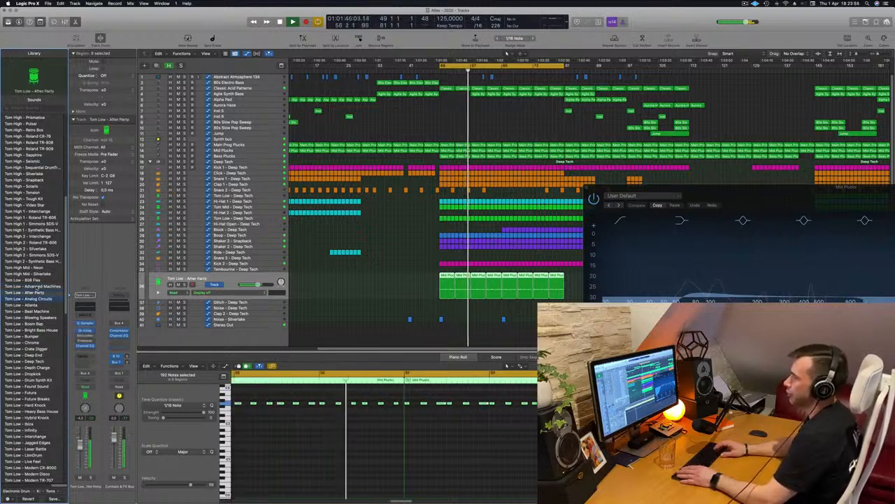
{"action": "key", "text": "Down"}
{"action": "key", "text": "Down"}
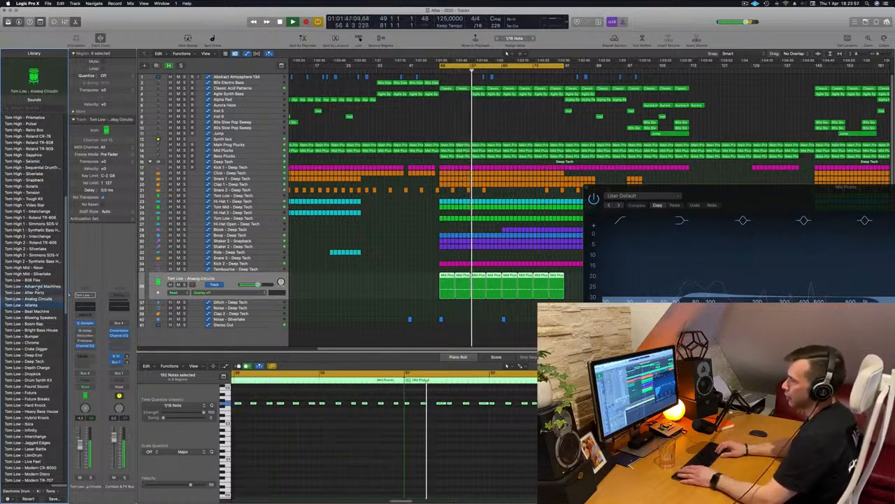
{"action": "key", "text": "Down"}
{"action": "key", "text": "Down"}
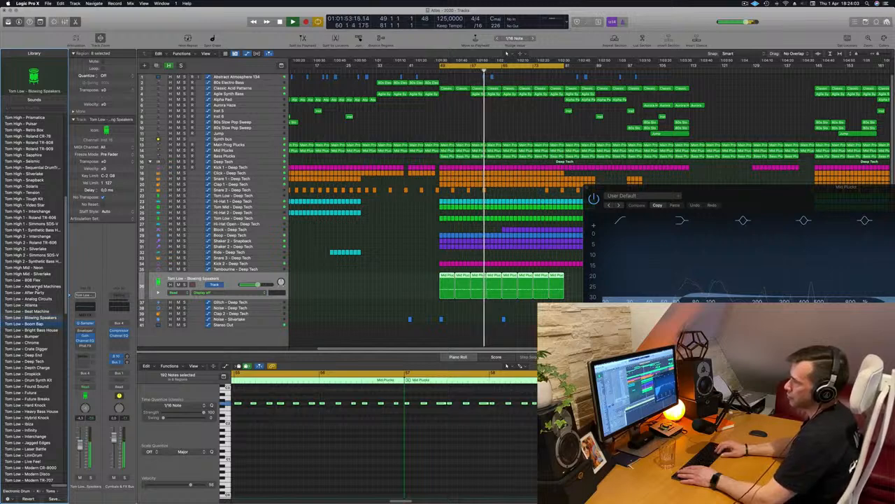
{"action": "key", "text": "Down"}
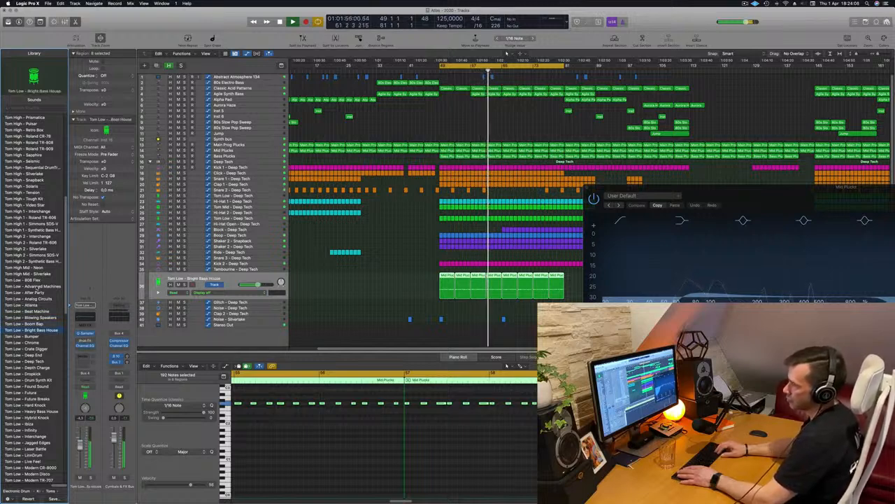
{"action": "key", "text": "Down"}
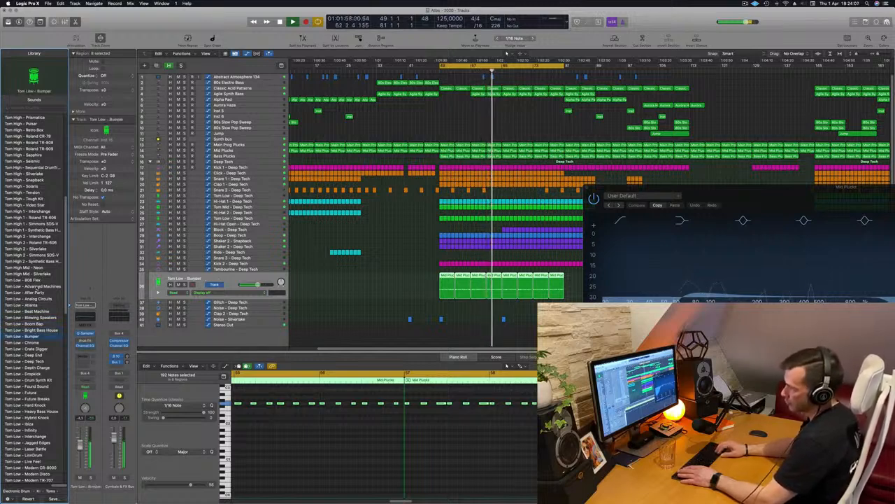
{"action": "key", "text": "Down"}
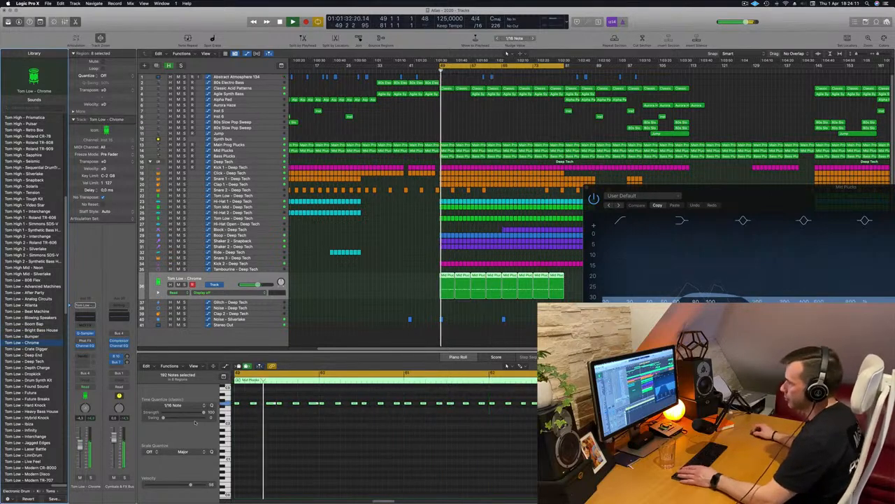
Solo the Tom Low - Chrome track, stop playback and transpose all notes of its Mid Plucks regions down two octaves
{"action": "key", "text": "s"}
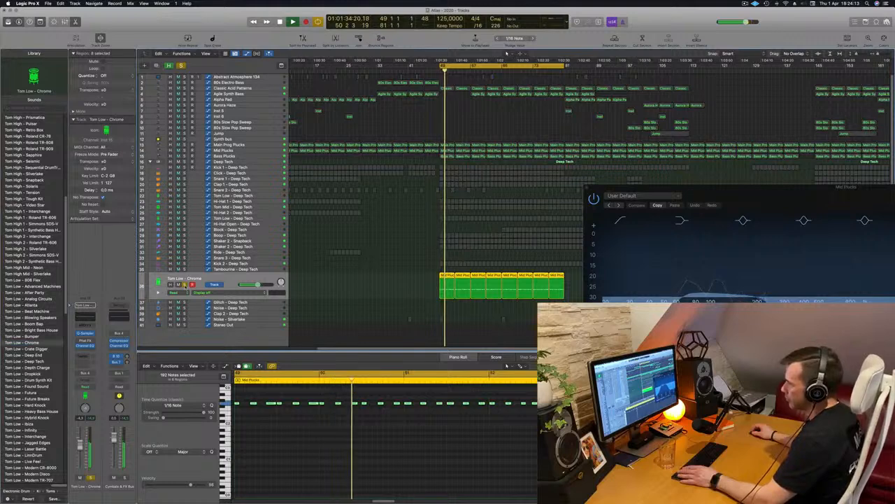
{"action": "left_click", "coordinate": [306, 431]}
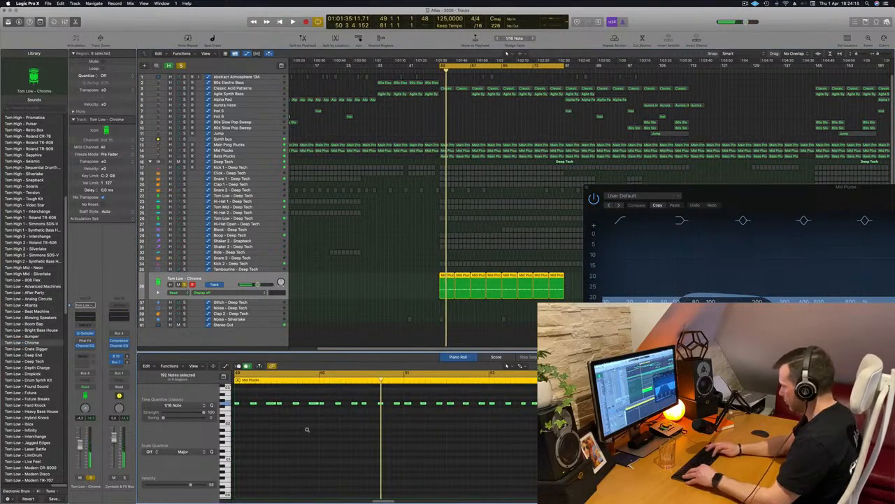
{"action": "key", "text": "shift+alt+Down"}
{"action": "key", "text": "shift+alt+Down"}
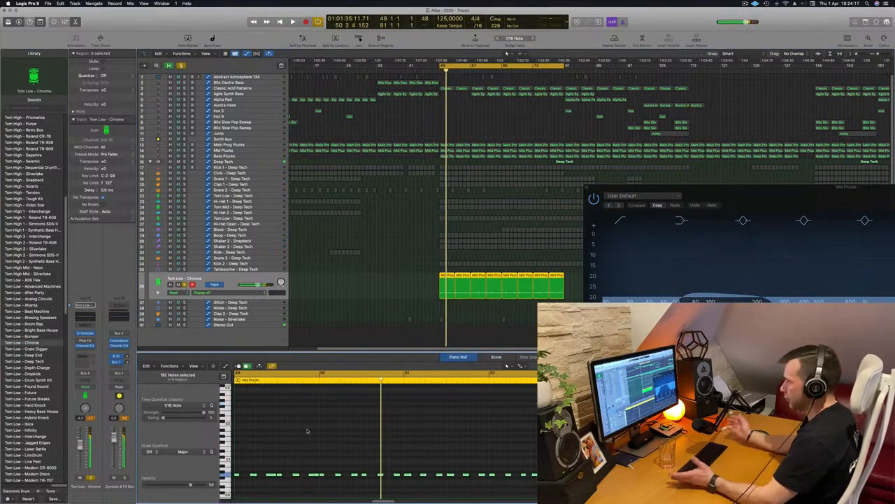
Play the transposed tom pattern with its Quick Sampler window open and turn off the track's solo to hear it in the mix
{"action": "key", "text": "space"}
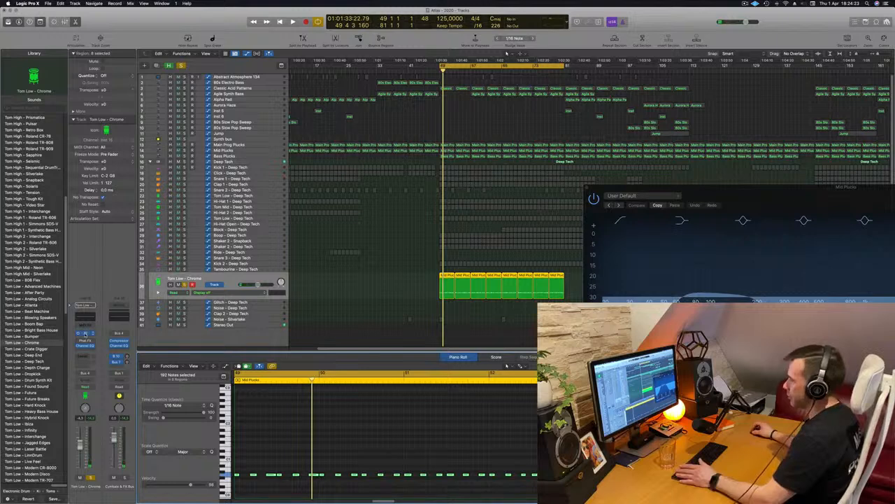
{"action": "left_click_drag", "start_coordinate": [452, 90], "coordinate": [660, 107]}
{"action": "key", "text": "space"}
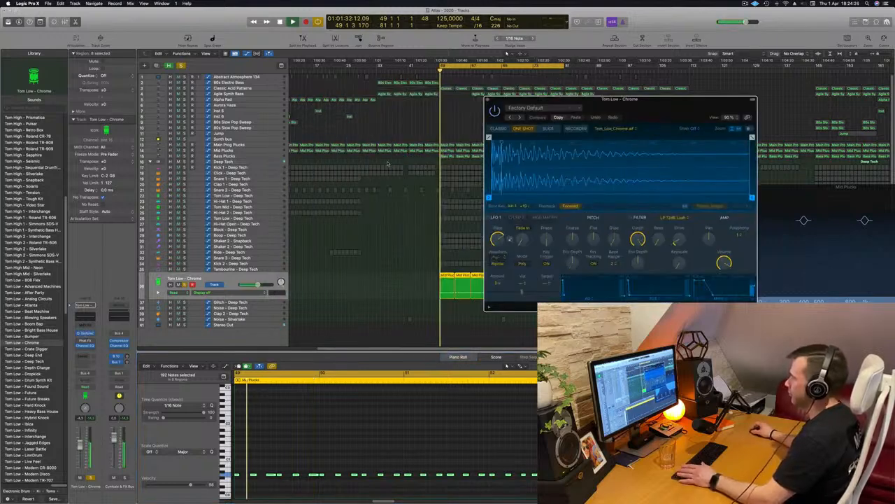
{"action": "left_click", "coordinate": [185, 285]}
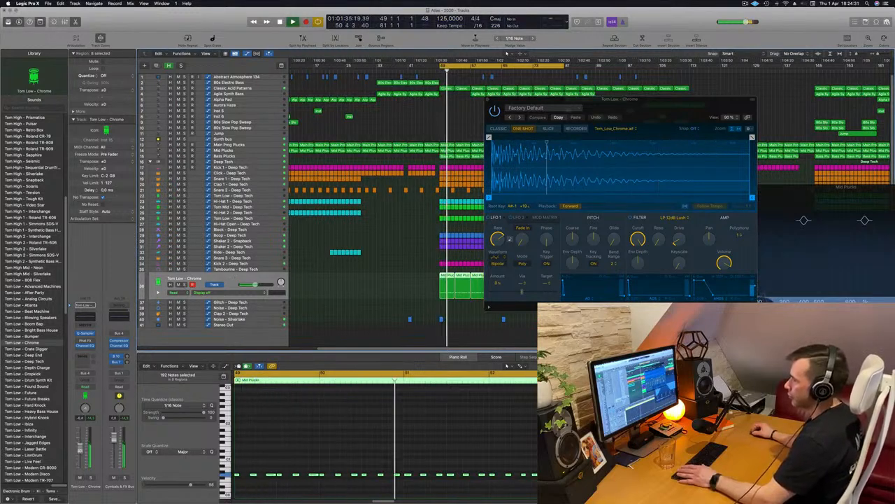
Add a send on the Tom Low - Chrome channel, trying Bus 11 before switching it to Bus 3
{"action": "left_click", "coordinate": [81, 357]}
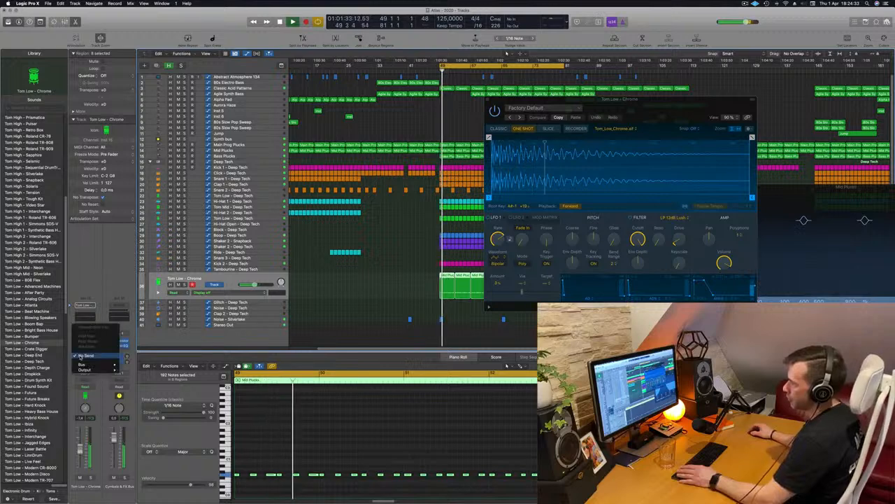
{"action": "mouse_move", "coordinate": [82, 364]}
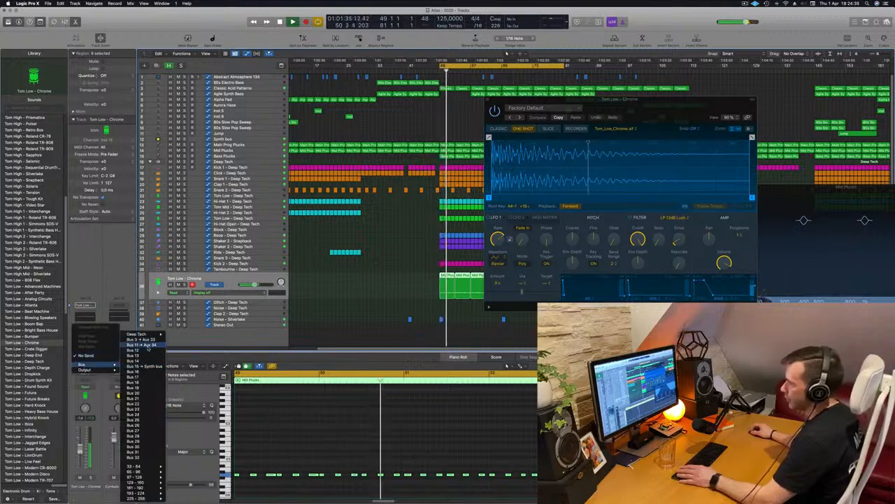
{"action": "left_click", "coordinate": [144, 350]}
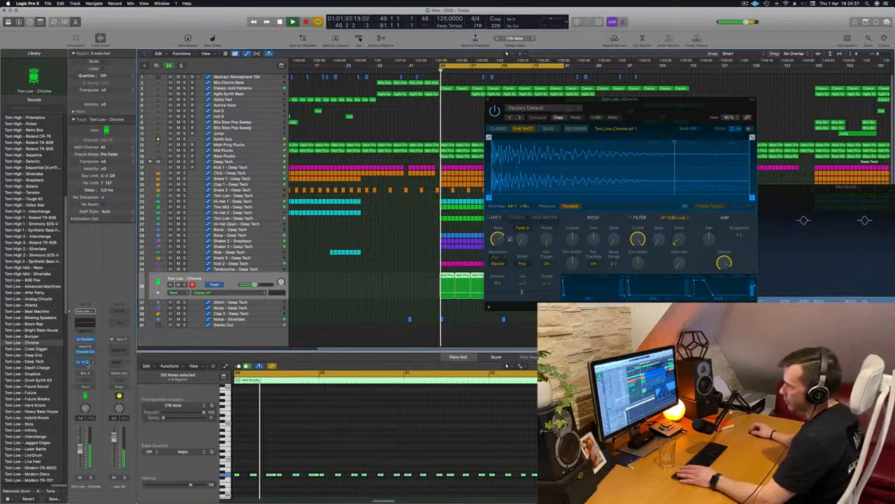
{"action": "left_click", "coordinate": [84, 362]}
{"action": "mouse_move", "coordinate": [98, 408]}
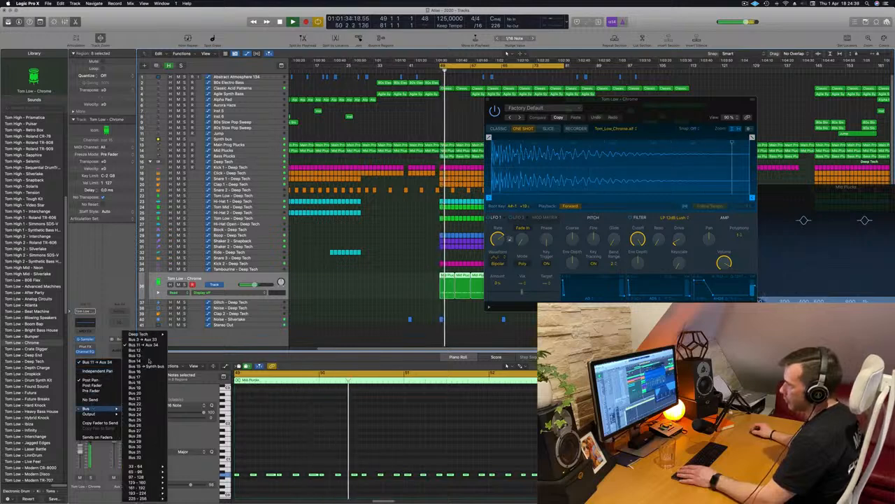
{"action": "left_click", "coordinate": [143, 339]}
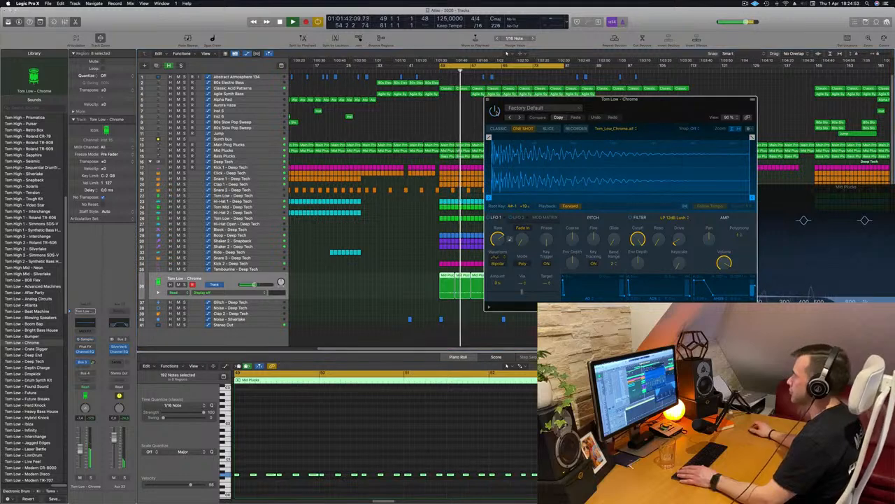
Move the Quick Sampler window aside, restart playback to hear the tom with its send, and close the sampler window
{"action": "left_click_drag", "start_coordinate": [587, 99], "coordinate": [479, 115]}
{"action": "key", "text": "space"}
{"action": "key", "text": "space"}
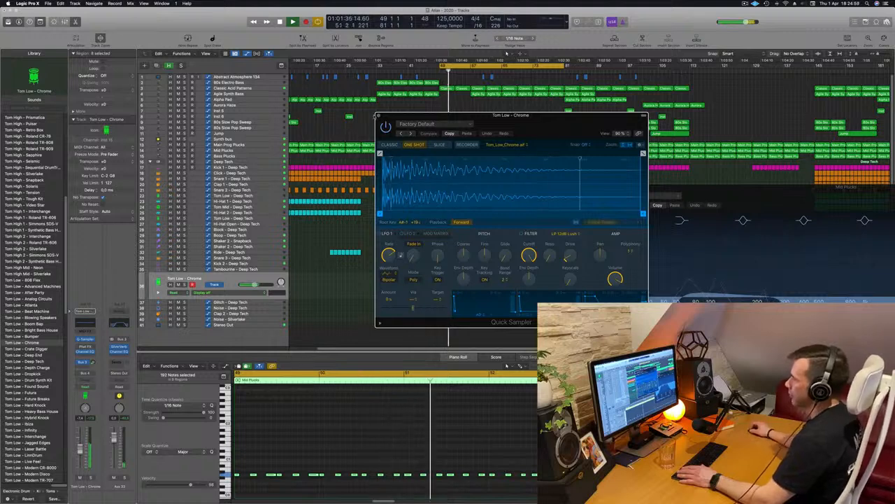
{"action": "left_click", "coordinate": [378, 116]}
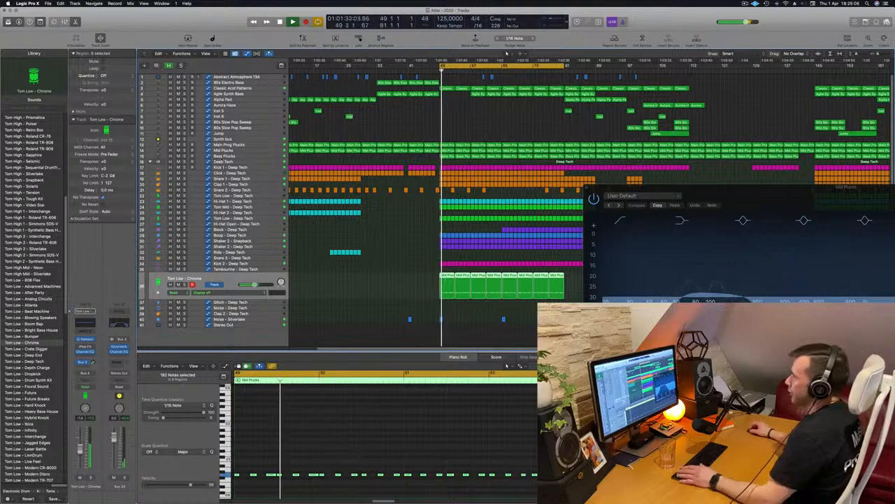
Show the mixer below the arrangement and close the floating Mid Plucks equalizer window
{"action": "key", "text": "x"}
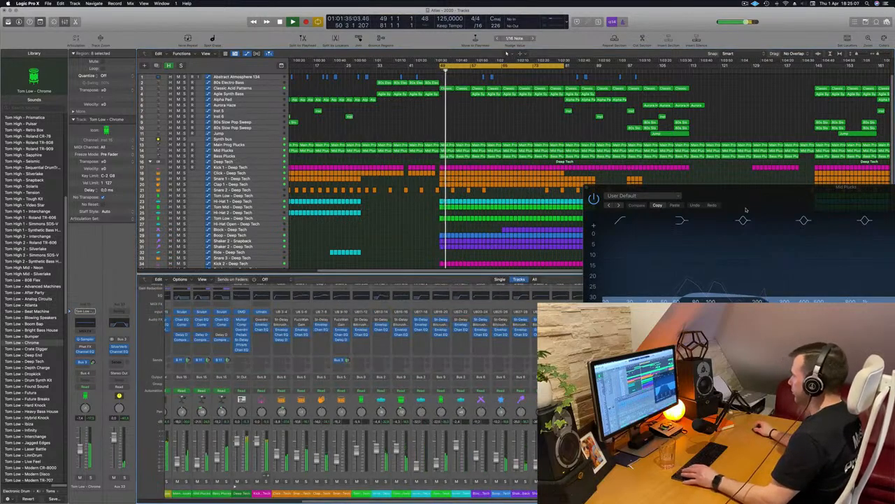
{"action": "left_click_drag", "start_coordinate": [672, 185], "coordinate": [466, 191]}
{"action": "left_click", "coordinate": [380, 194]}
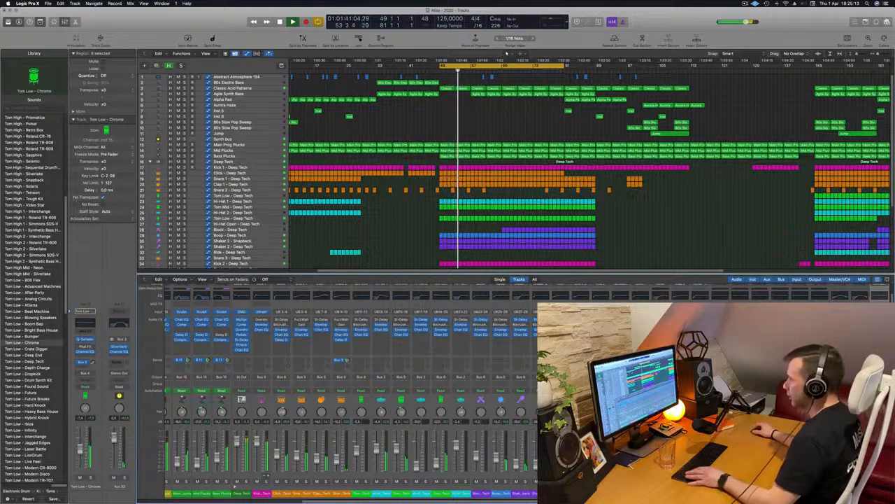
Examine the Mid Plucks, Tom Low - Chrome and neighbouring drum channels in the mixer and arrangement during playback
{"action": "scroll", "coordinate": [449, 345], "scroll_direction": "left", "scroll_amount": 3}
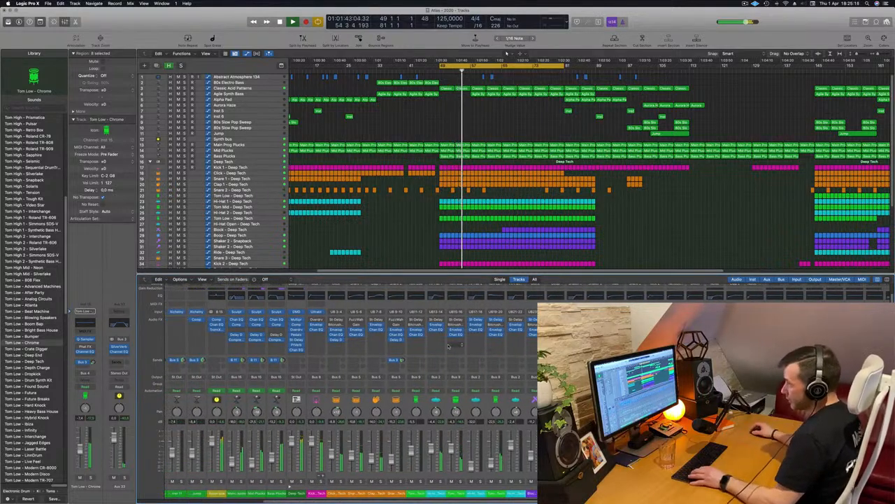
{"action": "left_click", "coordinate": [261, 150]}
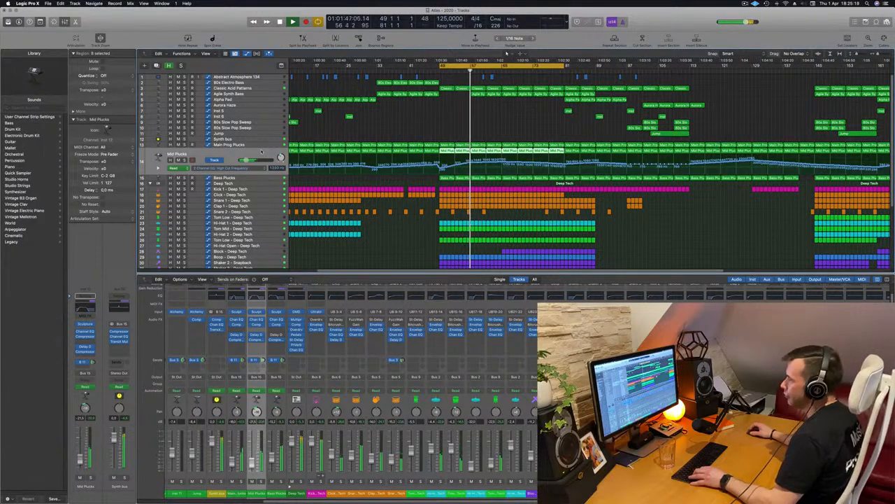
{"action": "scroll", "coordinate": [273, 371], "scroll_direction": "left", "scroll_amount": 6}
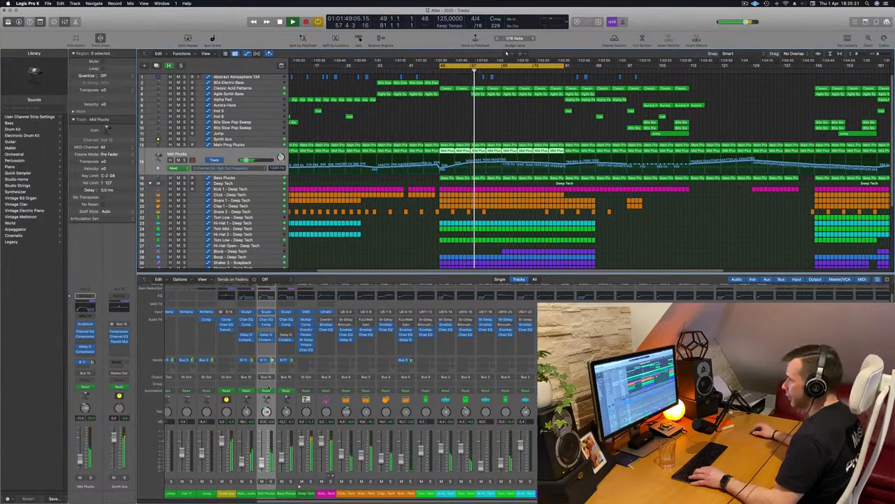
{"action": "scroll", "coordinate": [283, 385], "scroll_direction": "right", "scroll_amount": 10}
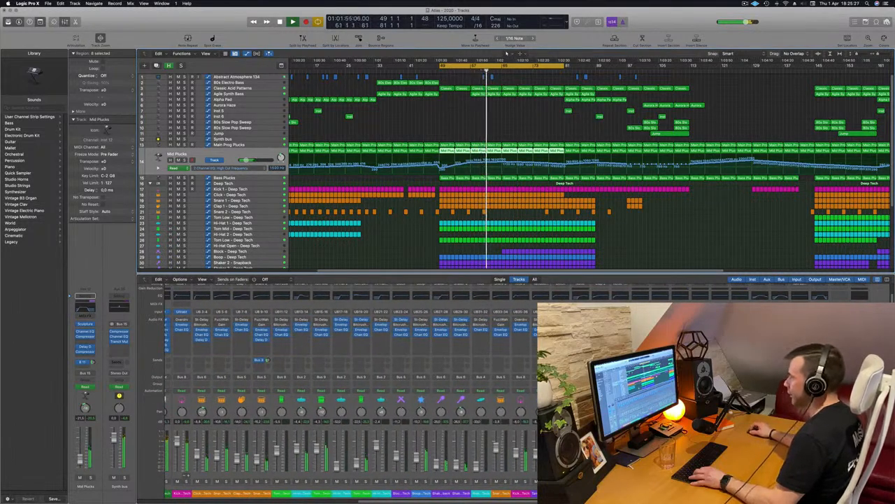
{"action": "scroll", "coordinate": [404, 233], "scroll_direction": "down", "scroll_amount": 5}
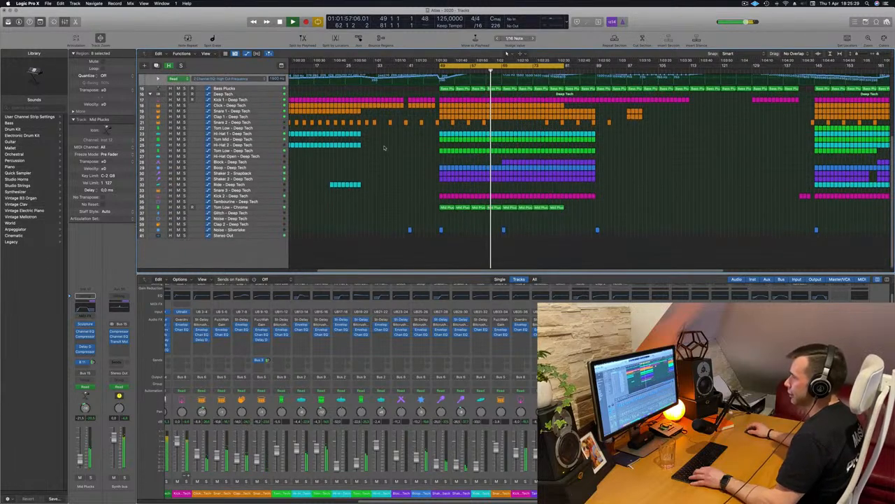
{"action": "scroll", "coordinate": [339, 209], "scroll_direction": "up", "scroll_amount": 1}
{"action": "left_click", "coordinate": [489, 216]}
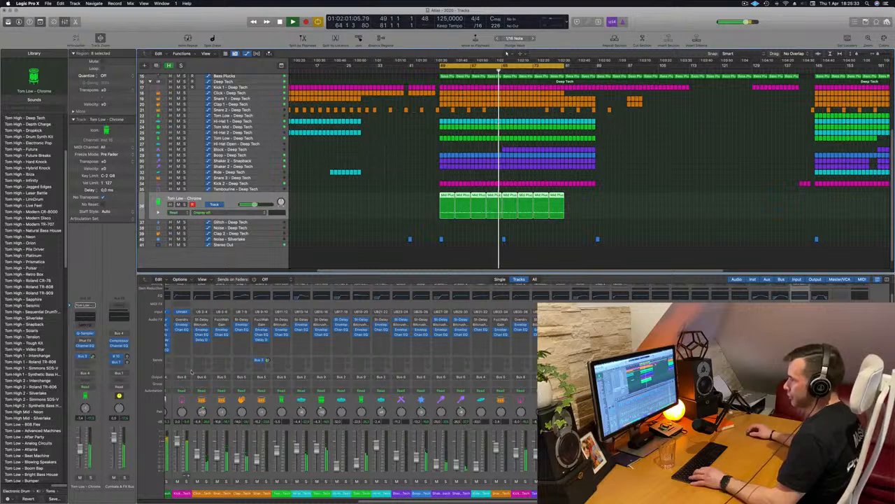
{"action": "scroll", "coordinate": [205, 372], "scroll_direction": "left", "scroll_amount": 5}
{"action": "scroll", "coordinate": [217, 363], "scroll_direction": "right", "scroll_amount": 5}
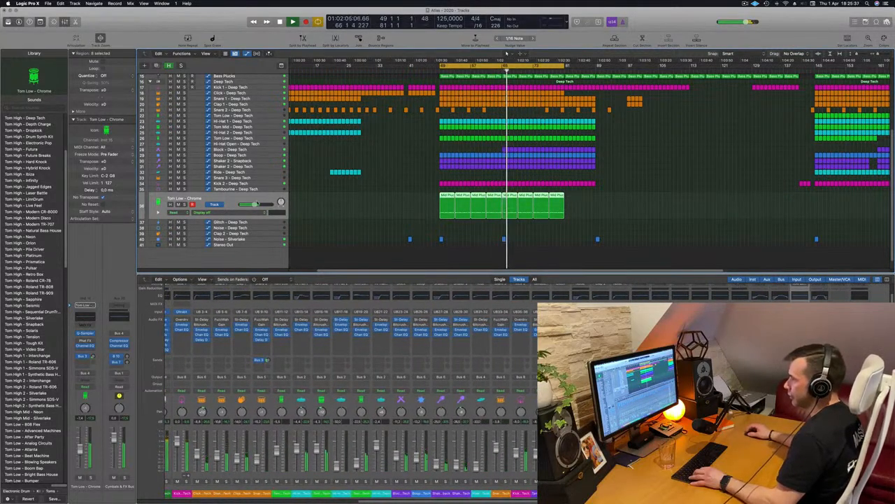
{"action": "scroll", "coordinate": [247, 110], "scroll_direction": "up", "scroll_amount": 2}
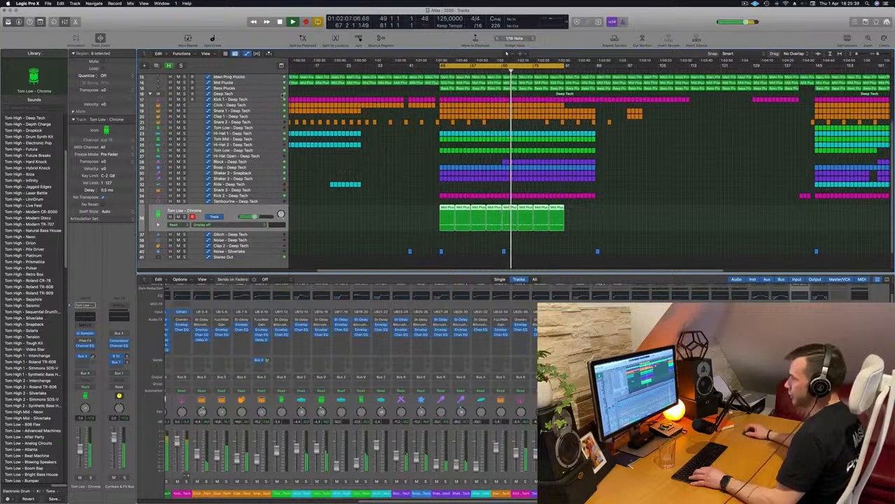
{"action": "left_click", "coordinate": [273, 82]}
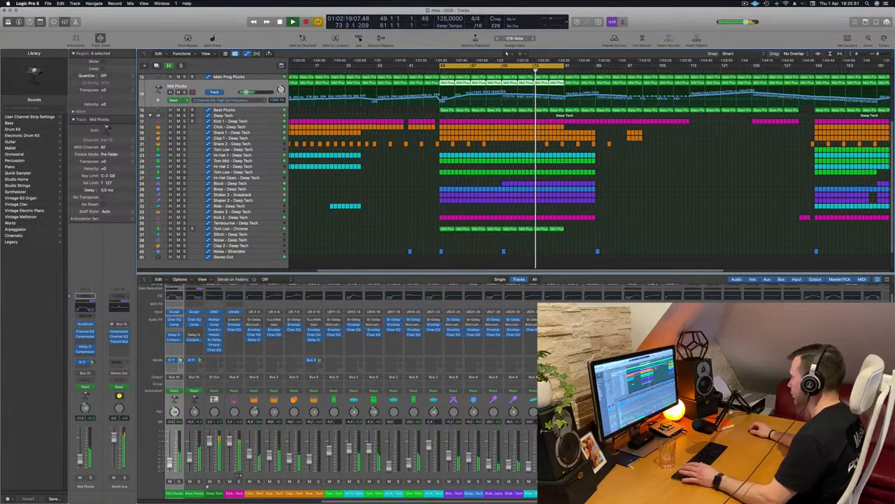
Bring up the Tom Low - Chrome Delay Designer window, move it clear of the tracks, and solo the Tom Low - Chrome track
{"action": "key", "text": "v"}
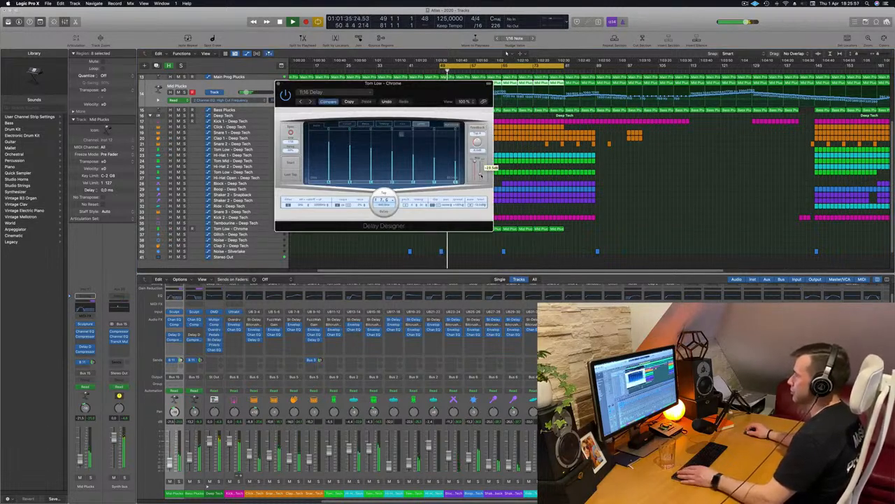
{"action": "left_click_drag", "start_coordinate": [423, 102], "coordinate": [703, 105]}
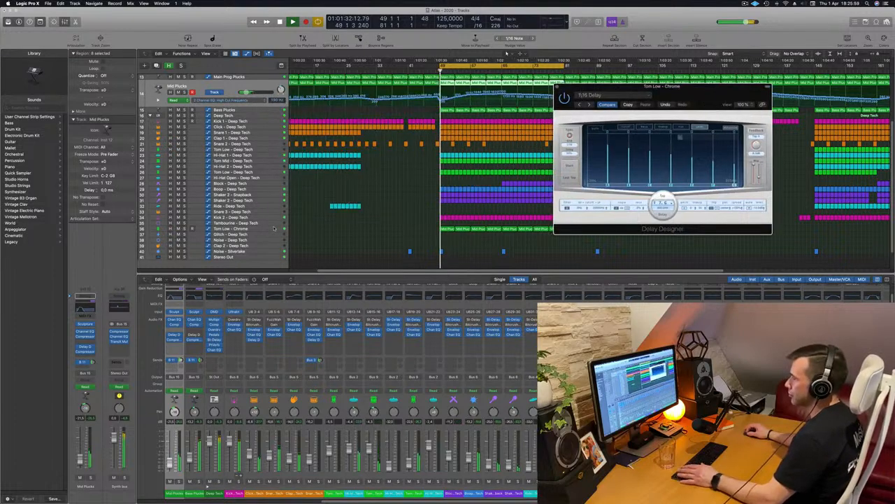
{"action": "left_click", "coordinate": [230, 215]}
{"action": "left_click", "coordinate": [180, 217]}
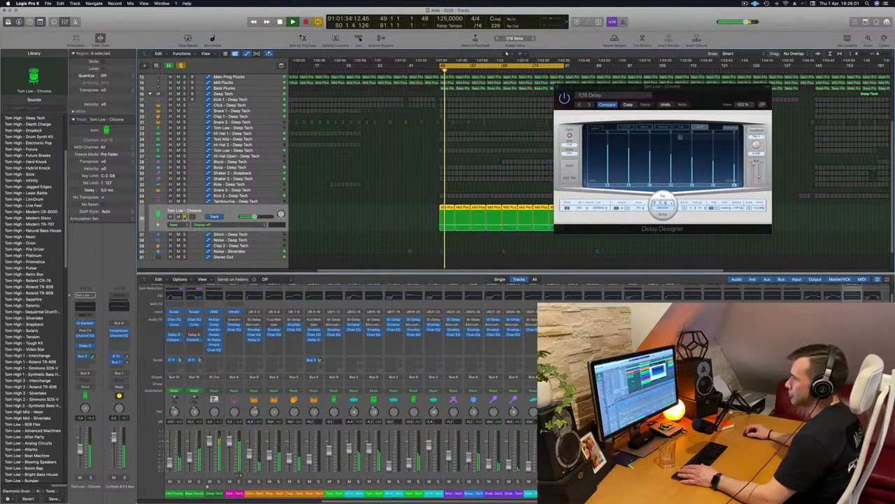
Apply a 164 Hz low cut at 24 dB/Oct in the tom's Channel EQ, unsolo the track, and close the equalizer window
{"action": "left_click", "coordinate": [84, 335]}
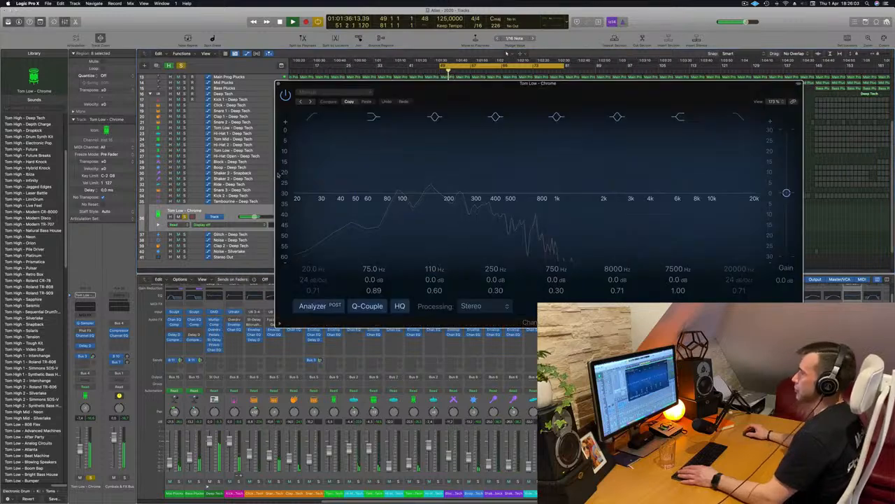
{"action": "left_click_drag", "start_coordinate": [313, 130], "coordinate": [448, 132]}
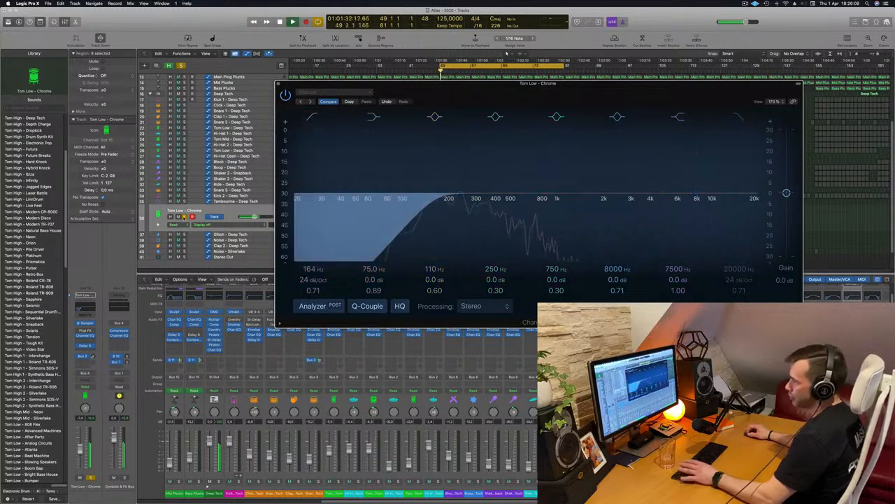
{"action": "left_click", "coordinate": [506, 52]}
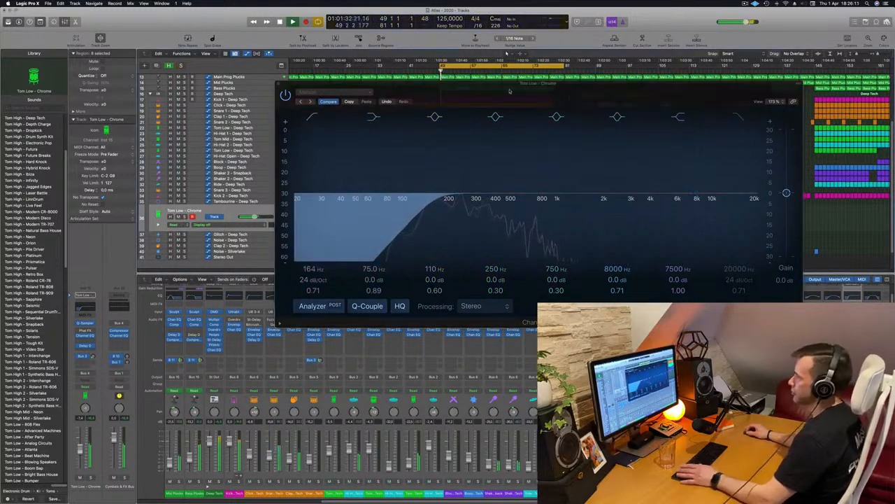
{"action": "left_click_drag", "start_coordinate": [510, 91], "coordinate": [642, 137]}
{"action": "key", "text": "super+w"}
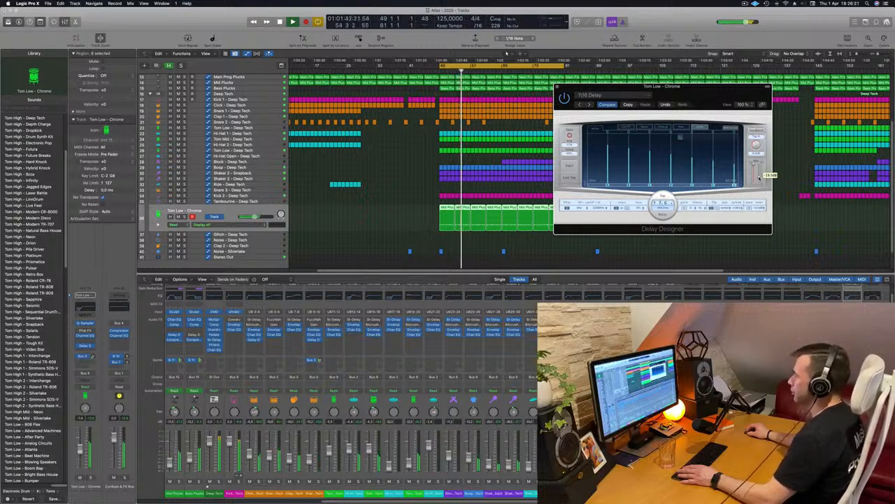
Adjust the mix level in the Tom Low - Chrome Delay Designer during playback and close its window
{"action": "left_click_drag", "start_coordinate": [634, 98], "coordinate": [487, 170]}
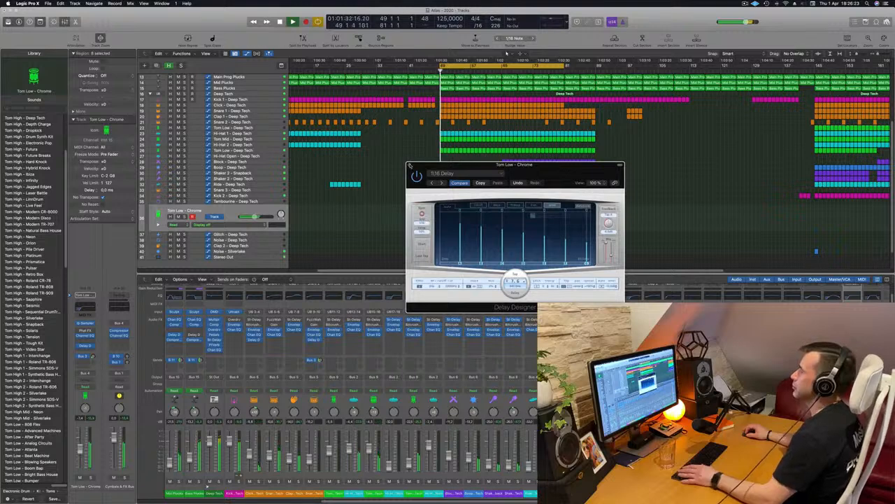
{"action": "left_click", "coordinate": [410, 160]}
{"action": "key", "text": "super+Left"}
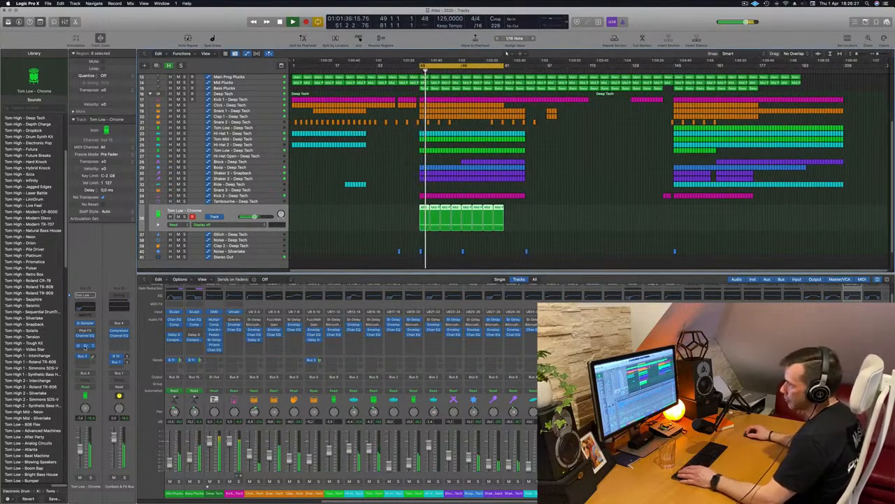
{"action": "left_click", "coordinate": [84, 345]}
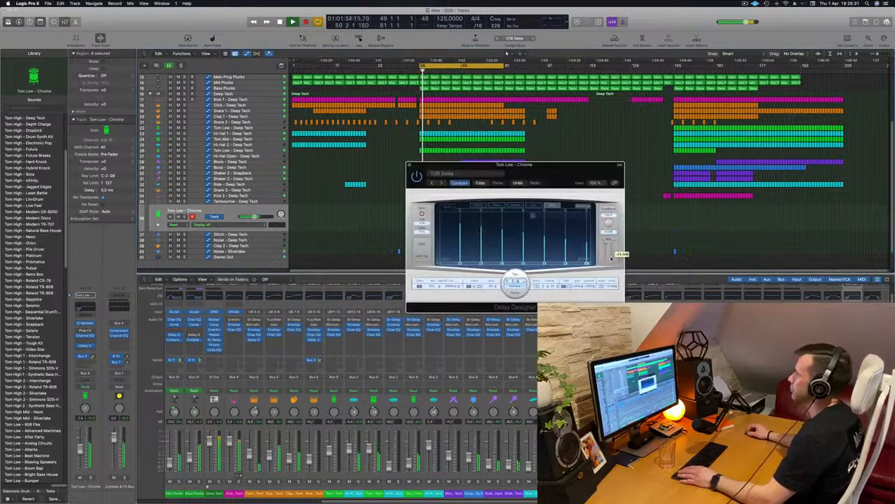
{"action": "left_click", "coordinate": [410, 167]}
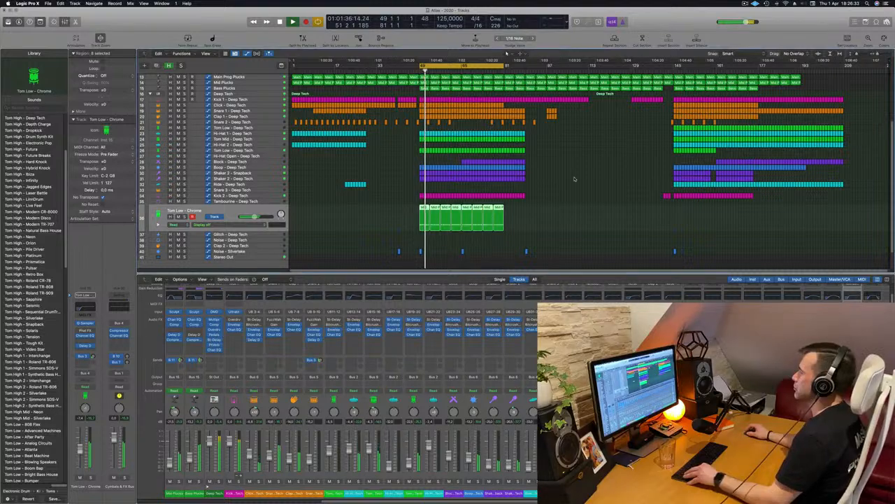
Examine the tom regions against the other tracks in the arrangement and replay the section from bar 49
{"action": "key", "text": "super+Right"}
{"action": "key", "text": "super+Right"}
{"action": "key", "text": "super+Right"}
{"action": "key", "text": "super+Right"}
{"action": "key", "text": "super+Right"}
{"action": "key", "text": "super+Up"}
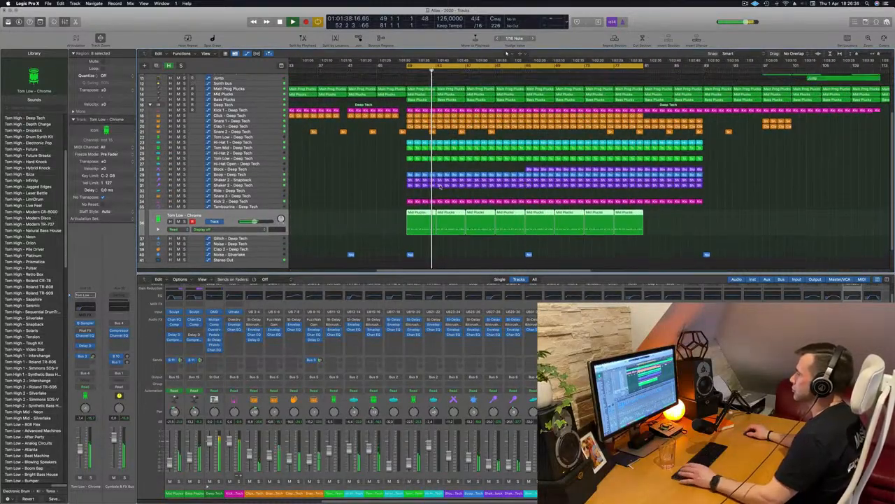
{"action": "scroll", "coordinate": [440, 187], "scroll_direction": "up", "scroll_amount": 5}
{"action": "scroll", "coordinate": [390, 109], "scroll_direction": "left", "scroll_amount": 3}
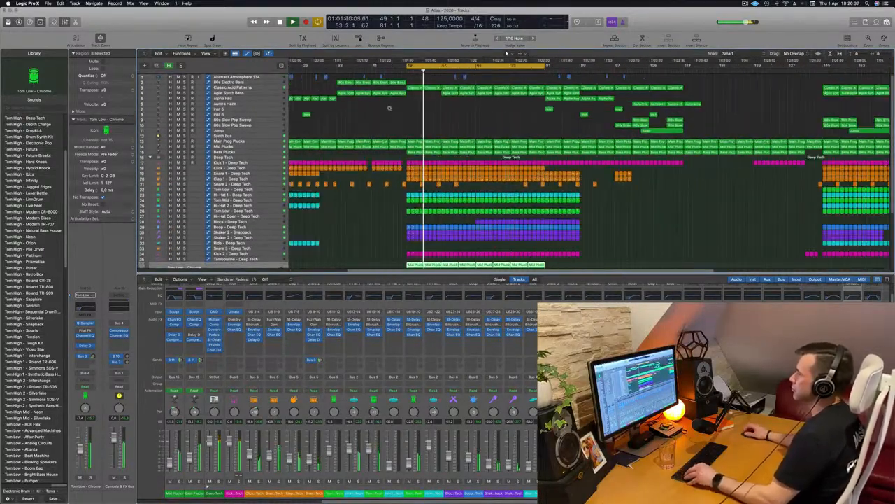
{"action": "scroll", "coordinate": [389, 109], "scroll_direction": "down", "scroll_amount": 2}
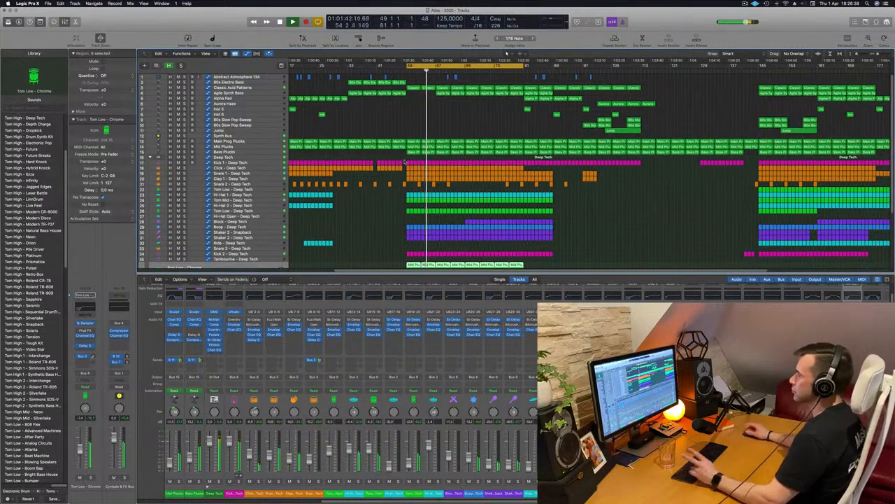
{"action": "scroll", "coordinate": [373, 168], "scroll_direction": "down", "scroll_amount": 3}
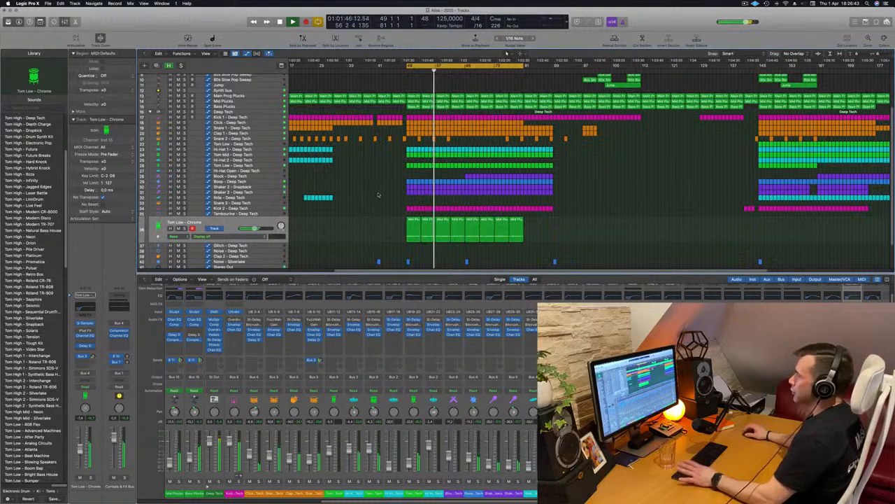
{"action": "key", "text": "Return"}
{"action": "key", "text": "space"}
{"action": "key", "text": "space"}
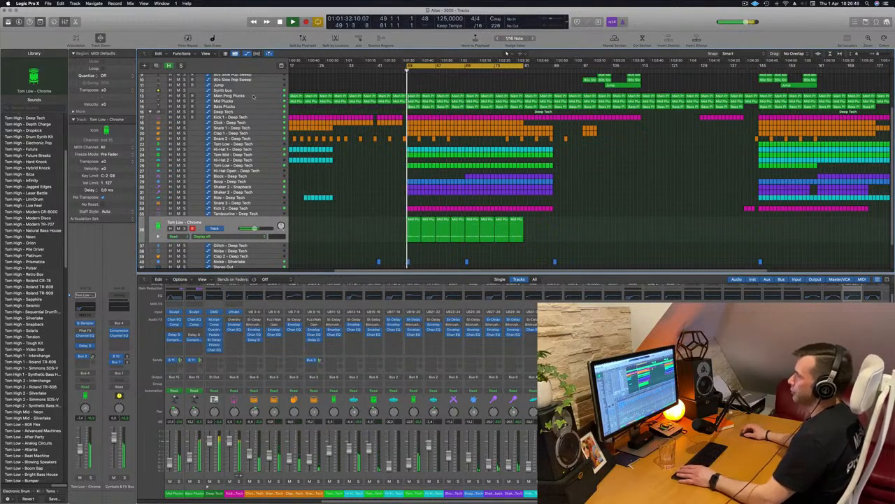
Stop playback and duplicate the Main Prog Plucks track with its channel settings
{"action": "left_click", "coordinate": [256, 96]}
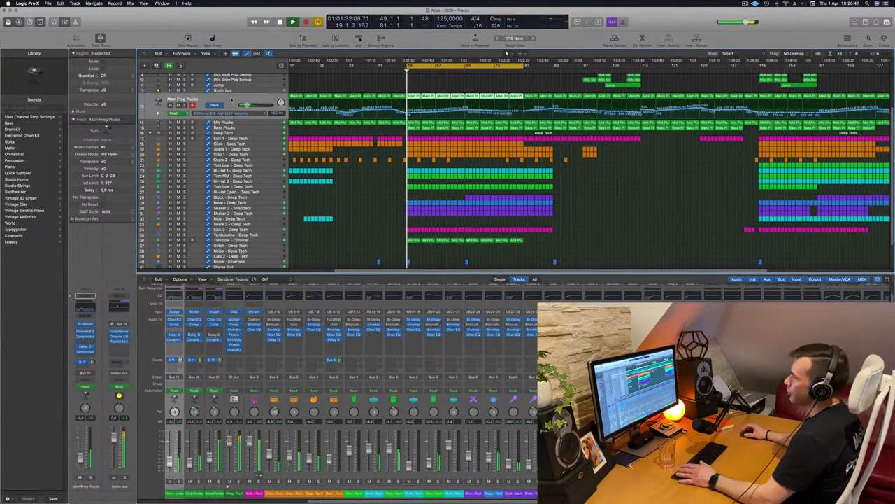
{"action": "key", "text": "space"}
{"action": "left_click", "coordinate": [156, 66]}
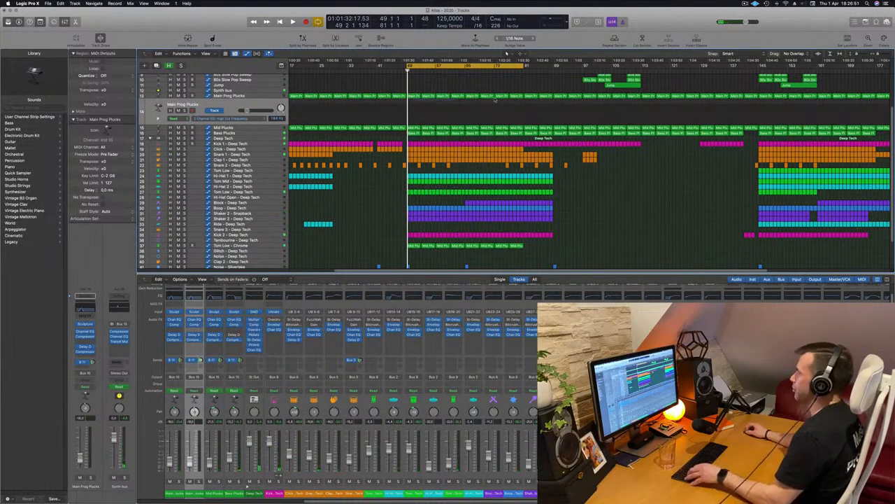
Copy the eight Main Prog Plucks regions starting at bar 49 to the duplicate track and delete that track's automation
{"action": "left_click_drag", "start_coordinate": [495, 99], "coordinate": [517, 97]}
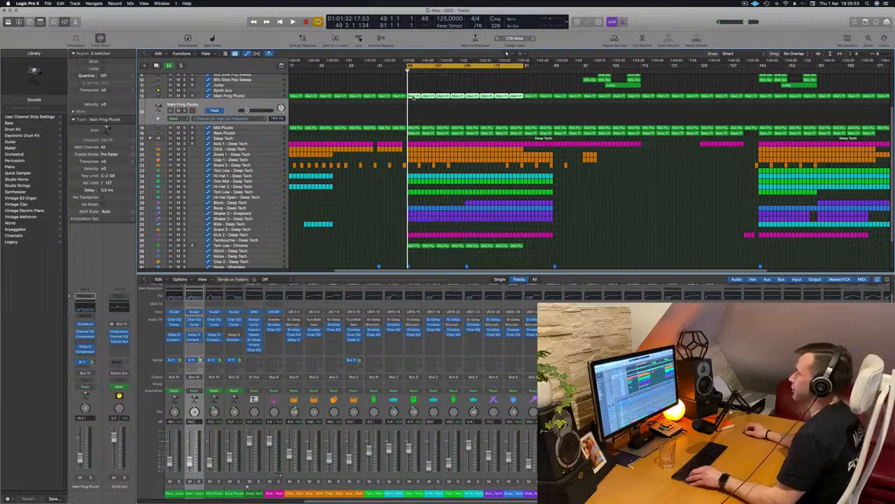
{"action": "left_click_drag", "start_coordinate": [413, 96], "coordinate": [415, 114]}
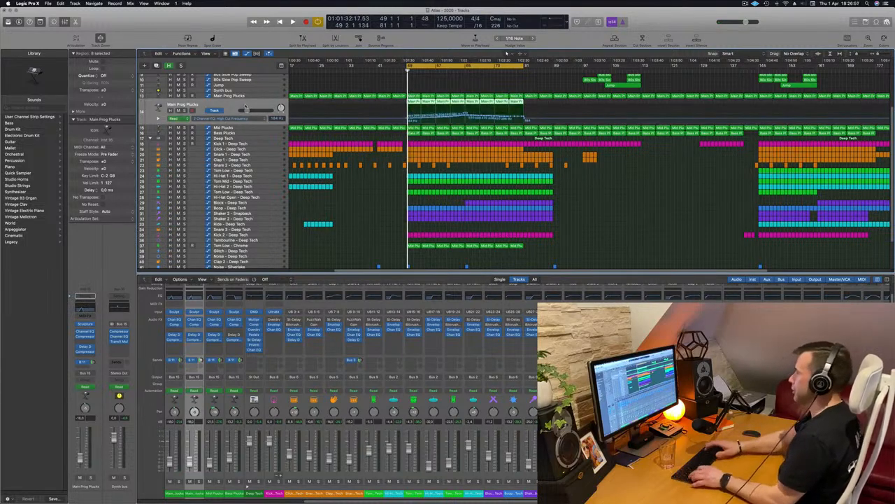
{"action": "key", "text": "ctrl+super+BackSpace"}
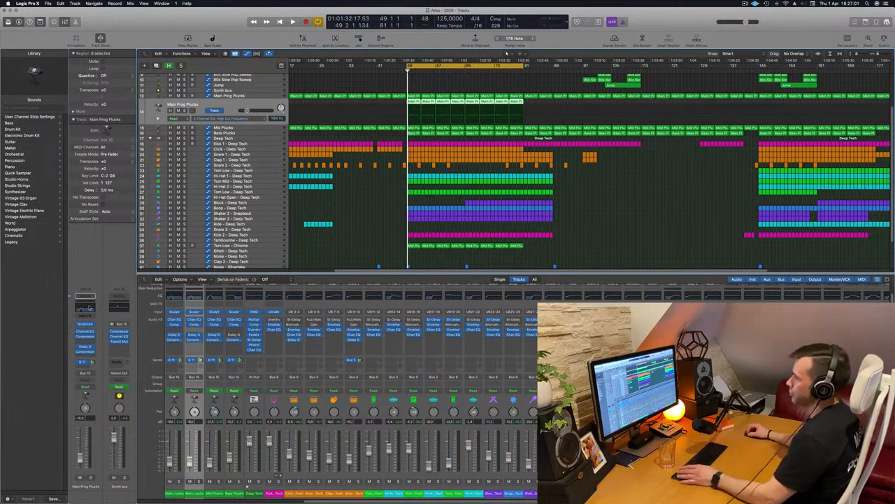
Reset the duplicate pluck track's Channel EQ to its default setting, move the equalizer window aside, and play the section
{"action": "left_click", "coordinate": [89, 308]}
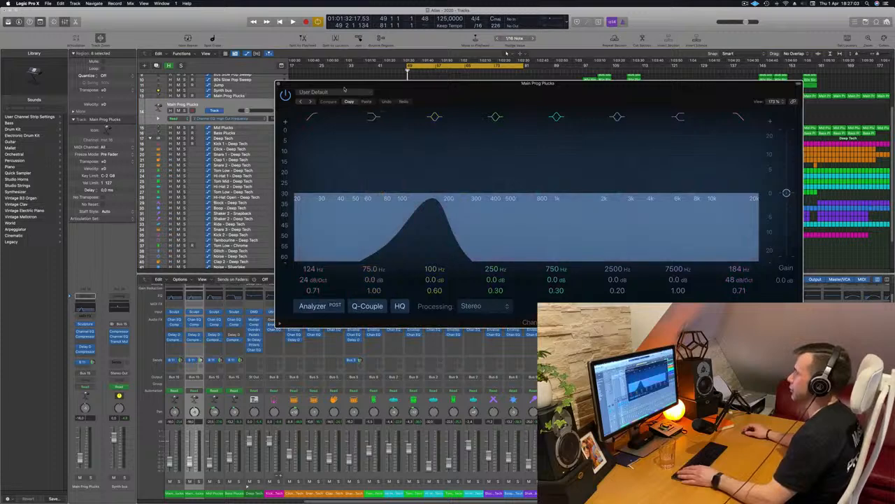
{"action": "left_click", "coordinate": [344, 90]}
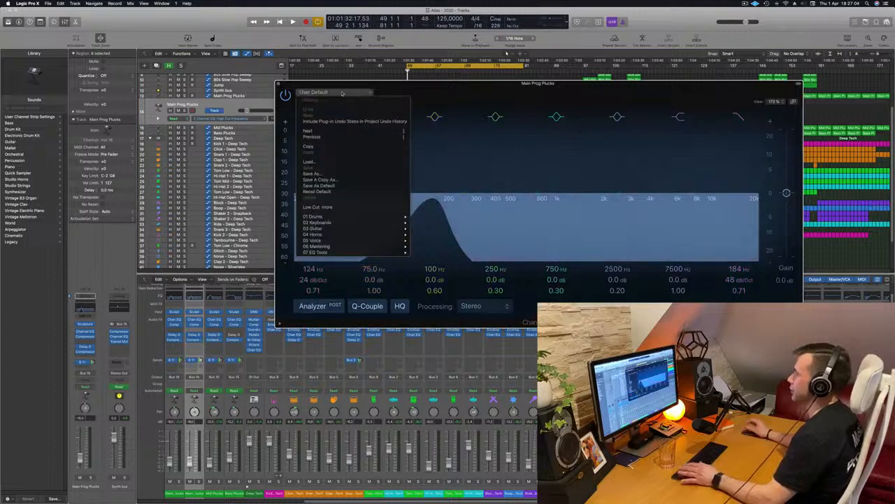
{"action": "left_click", "coordinate": [334, 192]}
{"action": "left_click_drag", "start_coordinate": [488, 94], "coordinate": [761, 114]}
{"action": "key", "text": "space"}
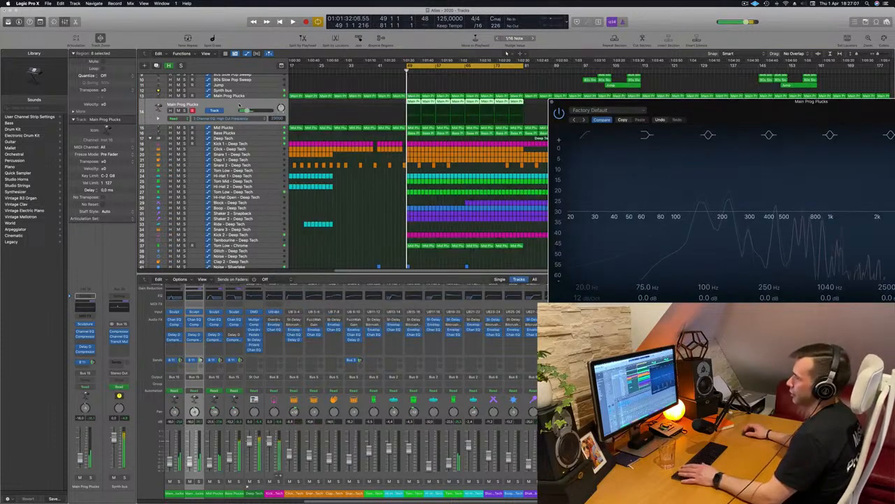
Replace Sculpture on the duplicate Main Prog Plucks channel with the stereo Sylenth1 instrument from LennarDigital
{"action": "left_click", "coordinate": [92, 324]}
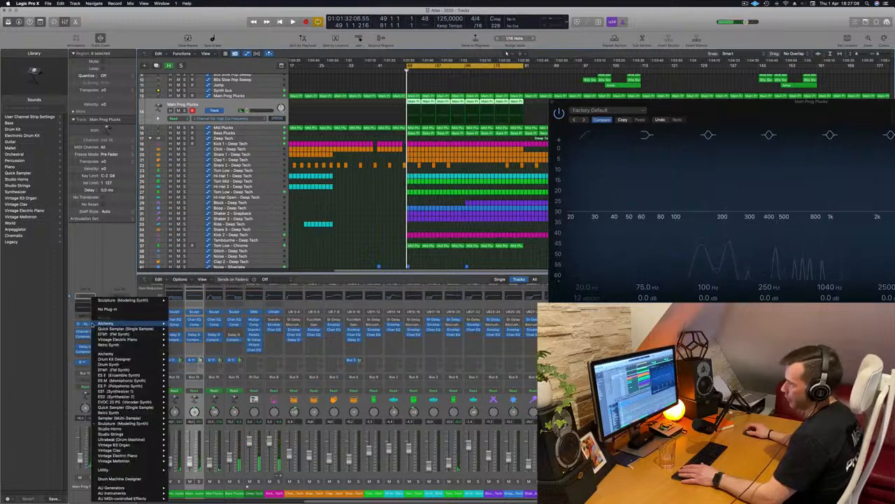
{"action": "mouse_move", "coordinate": [112, 492]}
{"action": "mouse_move", "coordinate": [190, 450]}
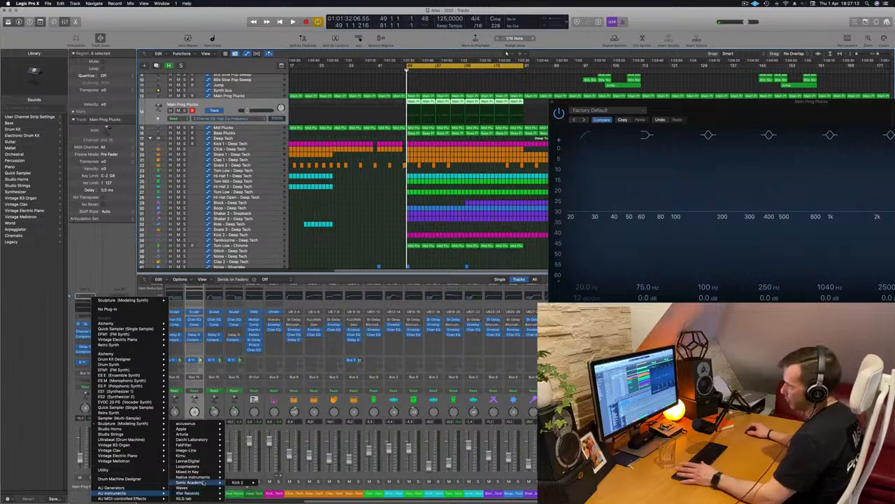
{"action": "mouse_move", "coordinate": [204, 467]}
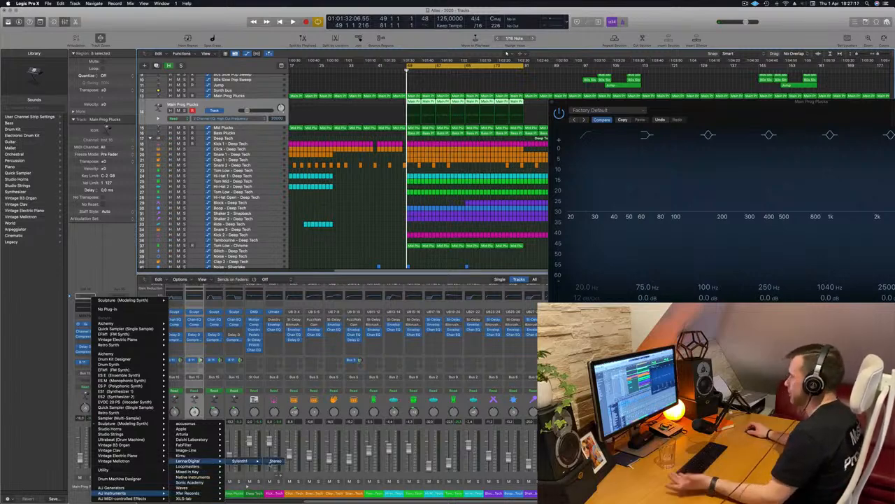
{"action": "left_click", "coordinate": [274, 462]}
{"action": "left_click_drag", "start_coordinate": [428, 86], "coordinate": [478, 95]}
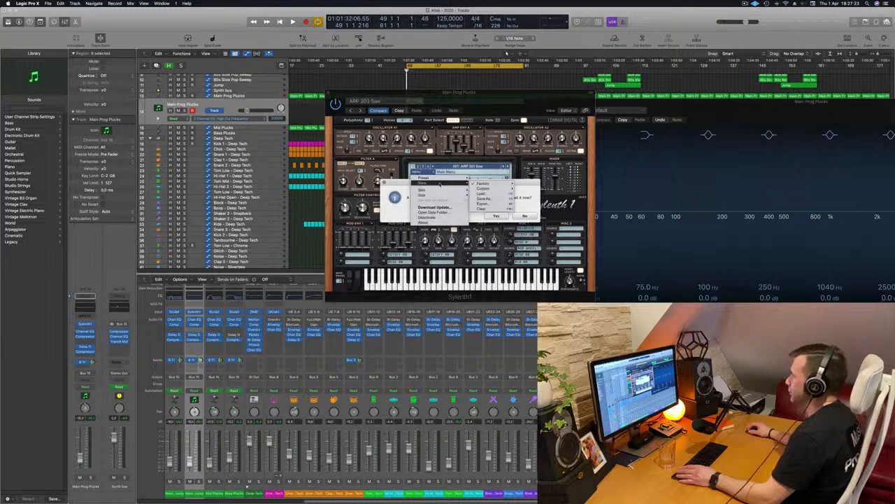
Decline the Sylenth1 update and load the sound bank whose first preset is ARP - Acid Thing 1
{"action": "mouse_move", "coordinate": [449, 183]}
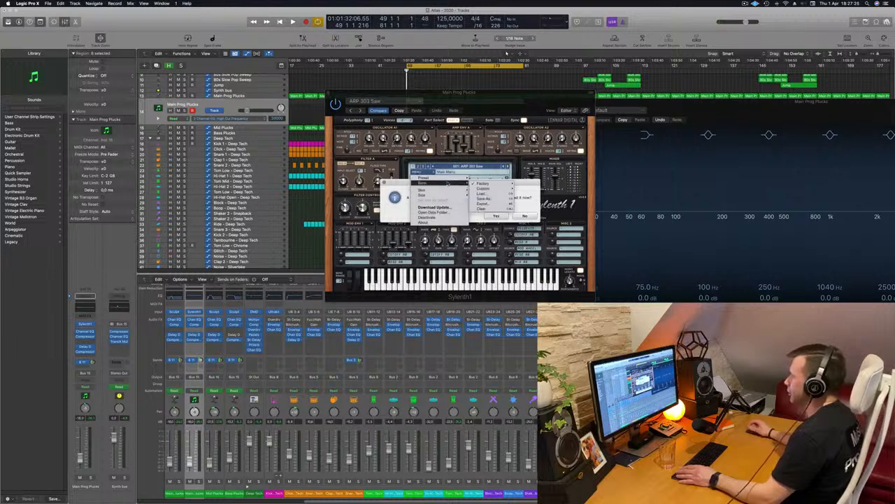
{"action": "mouse_move", "coordinate": [478, 186]}
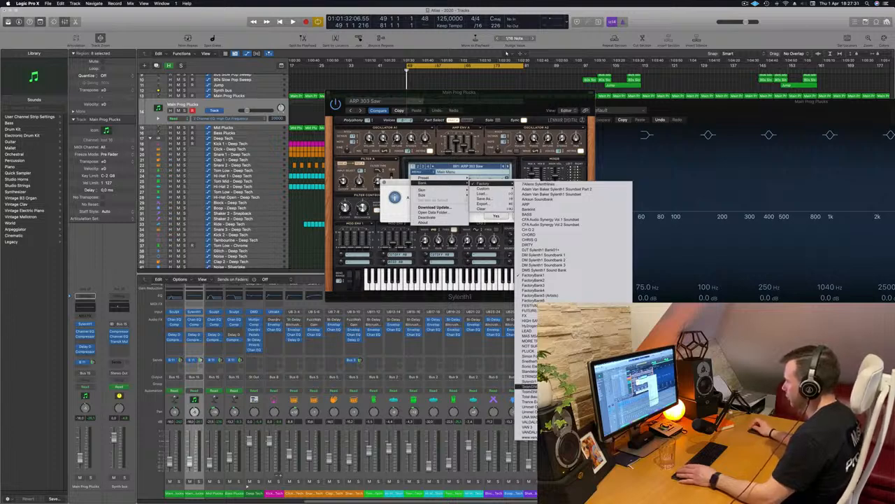
{"action": "left_click", "coordinate": [510, 184]}
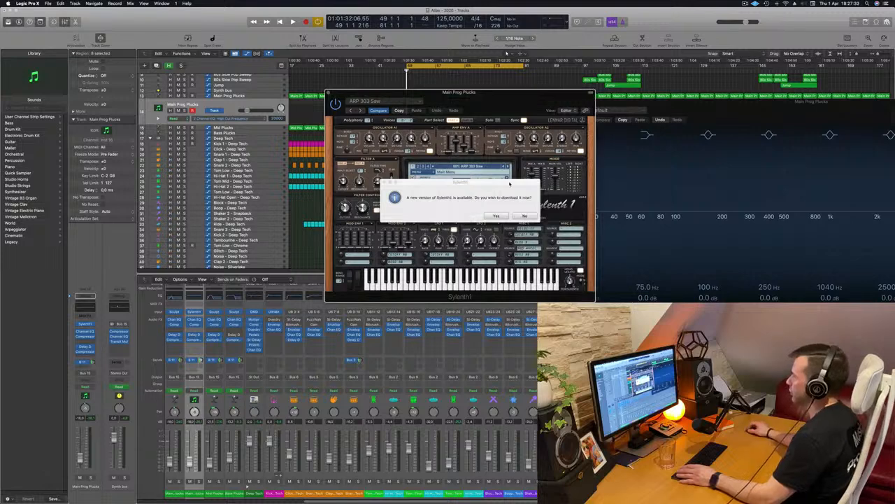
{"action": "left_click", "coordinate": [526, 216]}
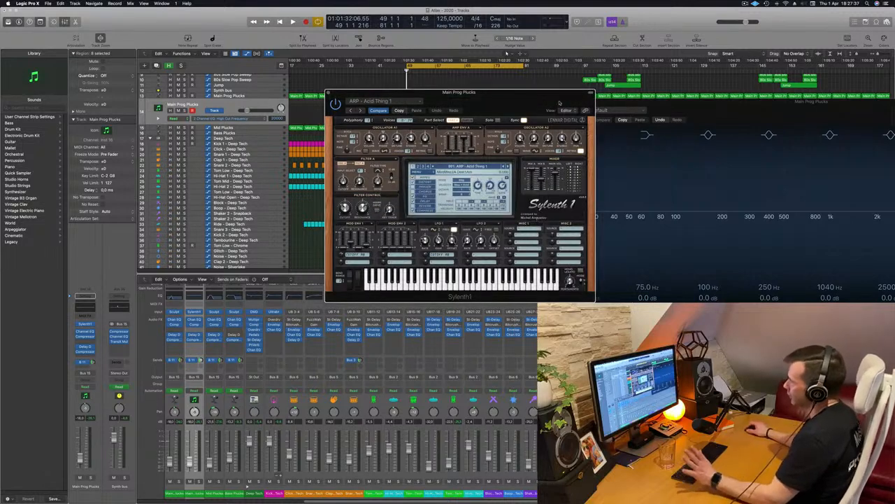
Browse the Sylenth1 preset banks past the arp, bass and lead sounds and load the PLUCK - 4AM preset
{"action": "left_click_drag", "start_coordinate": [500, 105], "coordinate": [664, 133]}
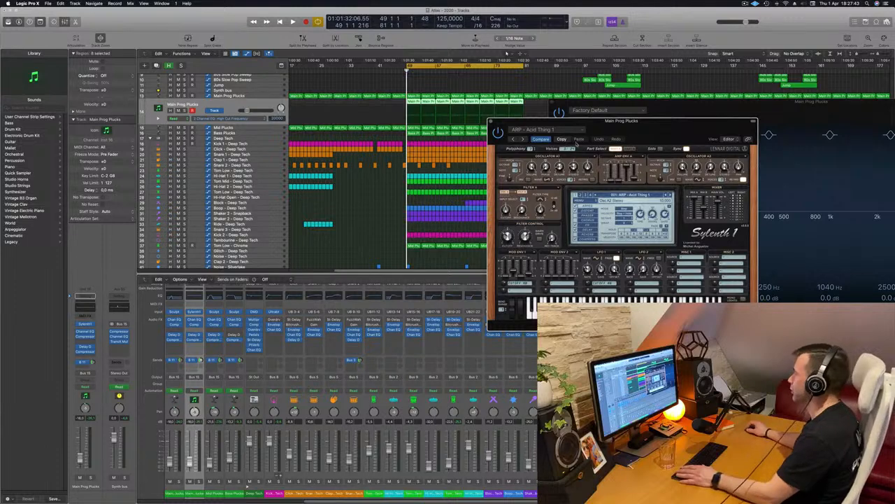
{"action": "left_click", "coordinate": [633, 194]}
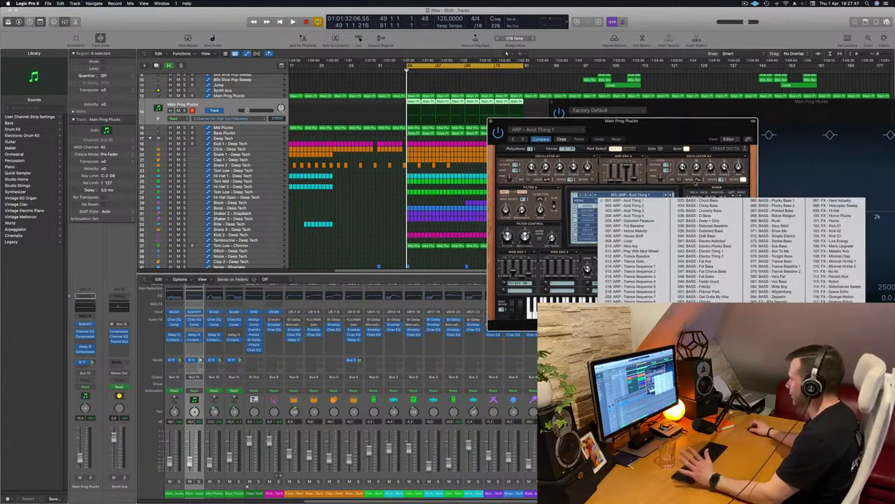
{"action": "left_click", "coordinate": [652, 196]}
{"action": "left_click", "coordinate": [652, 196]}
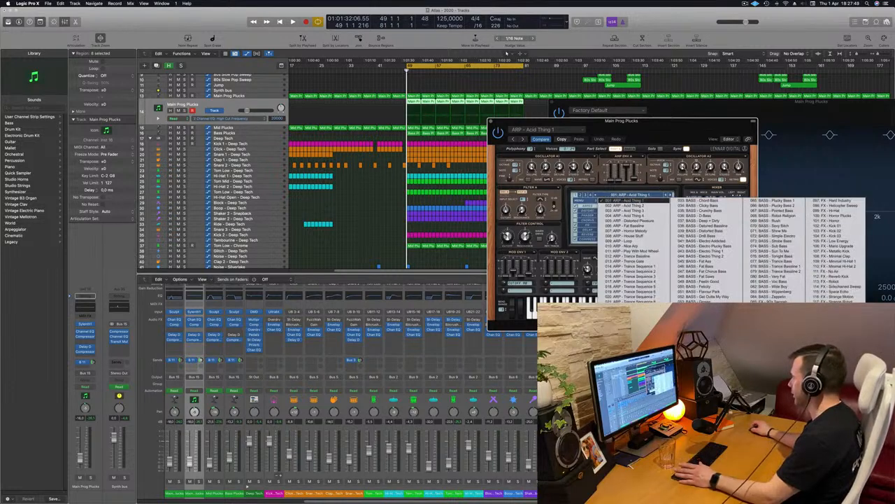
{"action": "left_click", "coordinate": [581, 194]}
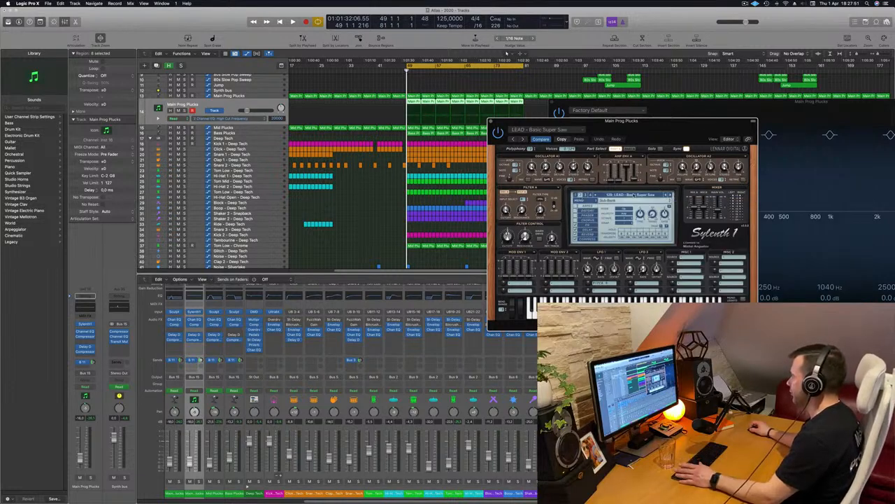
{"action": "left_click", "coordinate": [631, 195]}
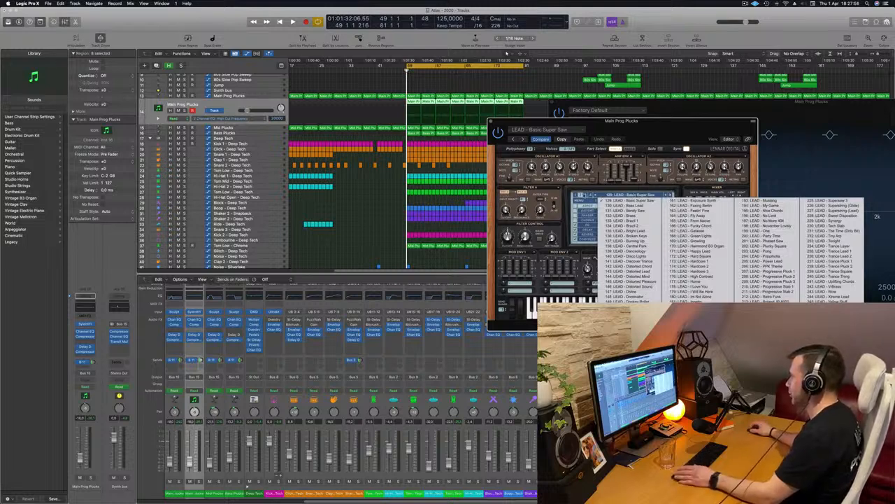
{"action": "left_click", "coordinate": [586, 195]}
{"action": "left_click", "coordinate": [600, 198]}
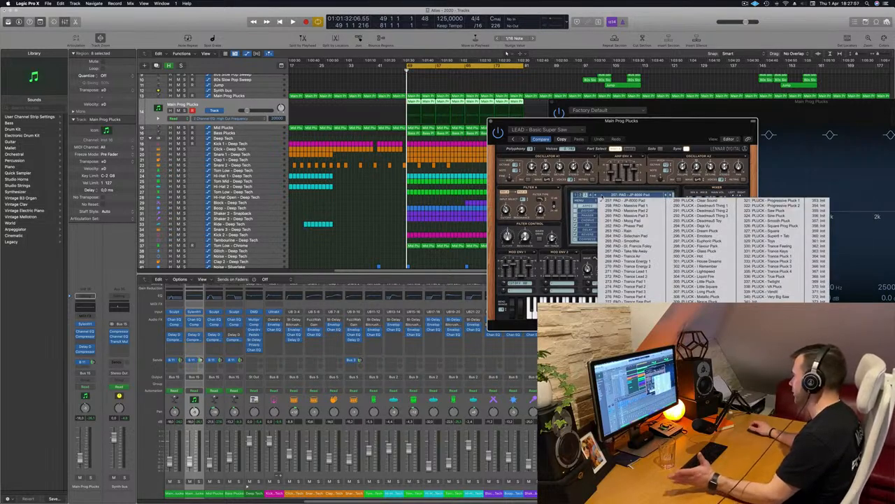
{"action": "left_click", "coordinate": [628, 333]}
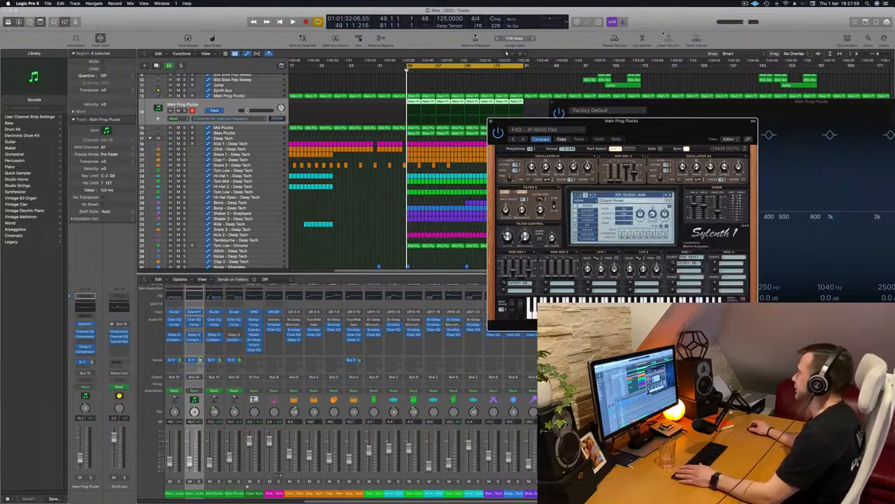
Move the Sylenth1 window aside, mute the Mid Plucks track, and play the section with the duplicate Main Prog Plucks track selected
{"action": "left_click_drag", "start_coordinate": [659, 119], "coordinate": [682, 32]}
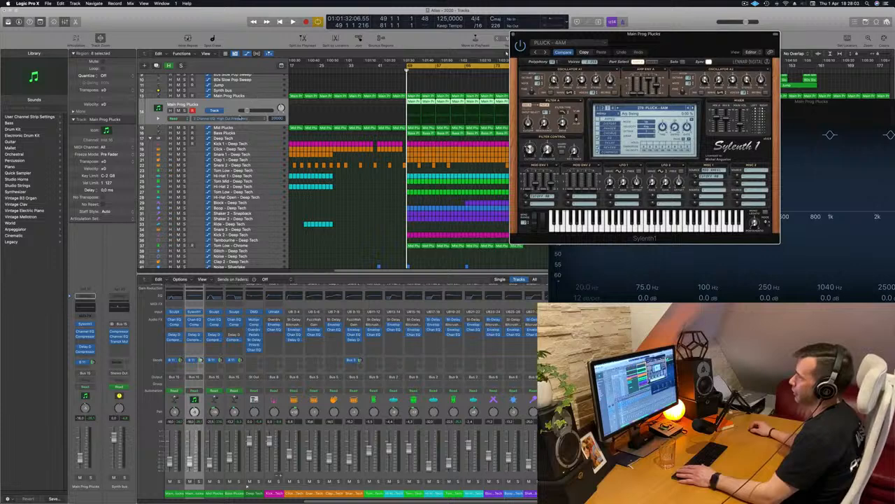
{"action": "left_click", "coordinate": [243, 128]}
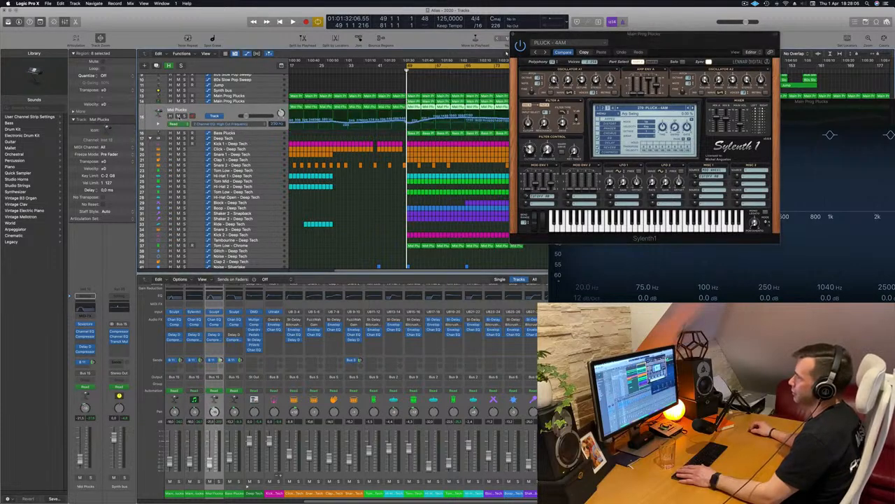
{"action": "key", "text": "ctrl+m"}
{"action": "left_click", "coordinate": [257, 102]}
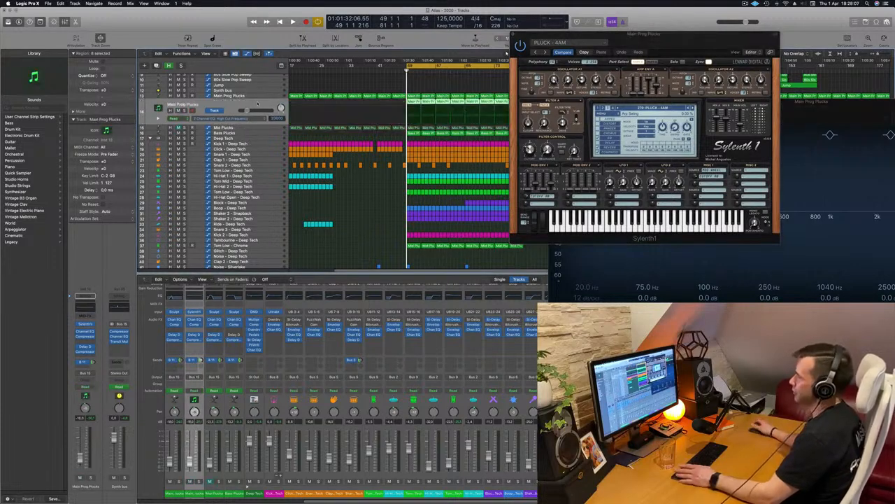
{"action": "key", "text": "space"}
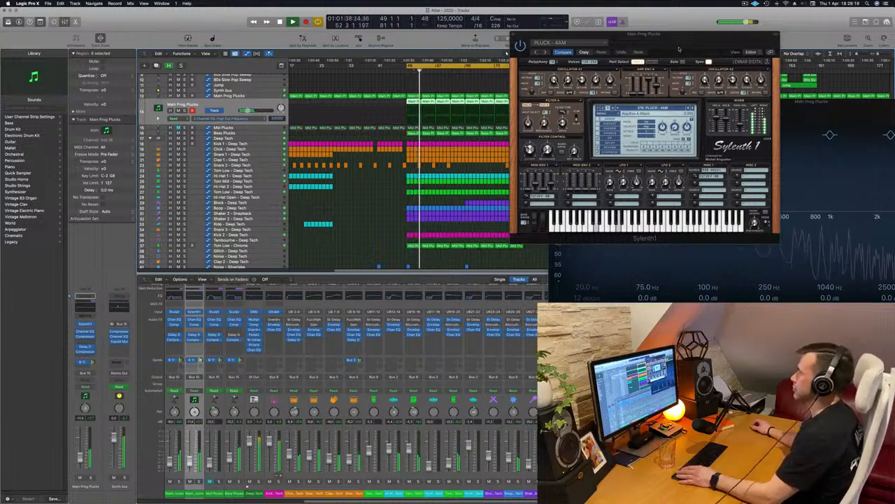
Audition the pluck presets following 4AM during playback, from Alt+F4 up to Basic Progressive 2
{"action": "left_click_drag", "start_coordinate": [679, 49], "coordinate": [481, 248]}
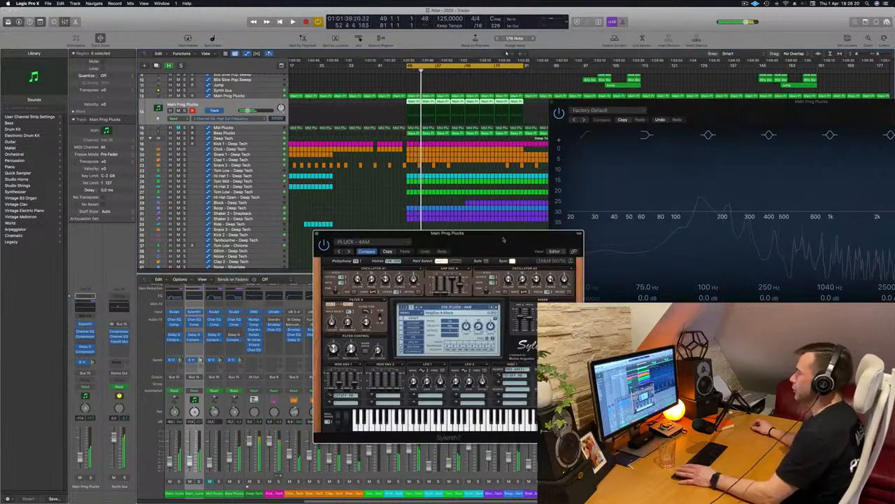
{"action": "left_click", "coordinate": [495, 308]}
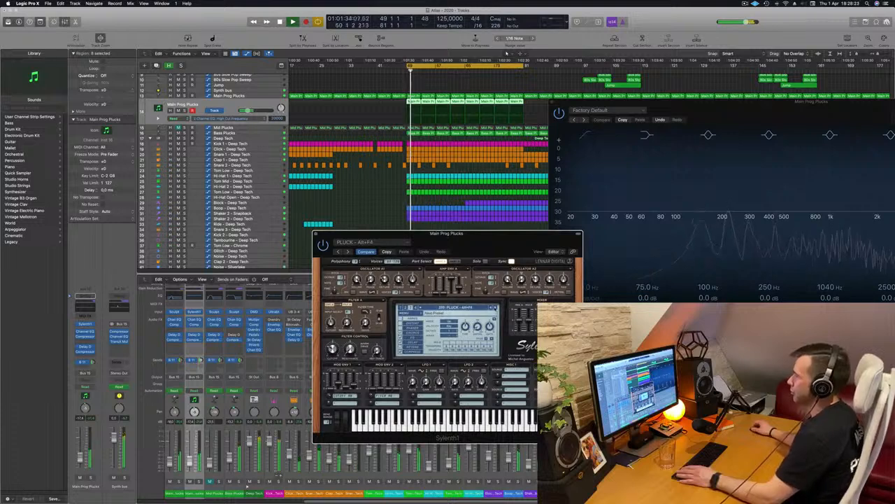
{"action": "left_click", "coordinate": [496, 308]}
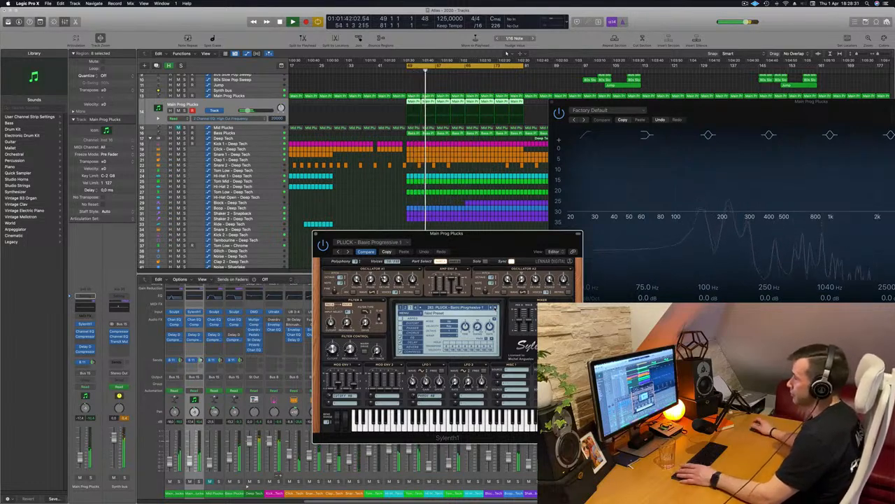
{"action": "key", "text": "space"}
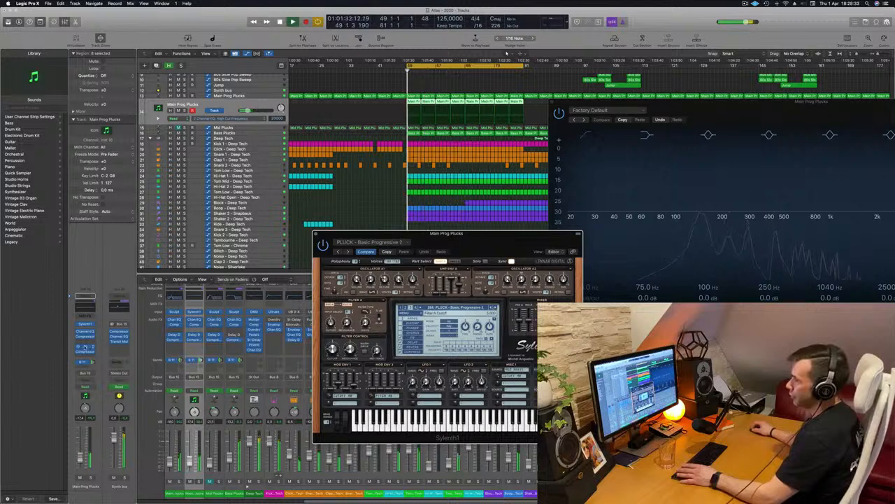
Adjust the mix level in the duplicate pluck channel's Delay Designer and move its window clear of the synth
{"action": "left_click", "coordinate": [85, 347]}
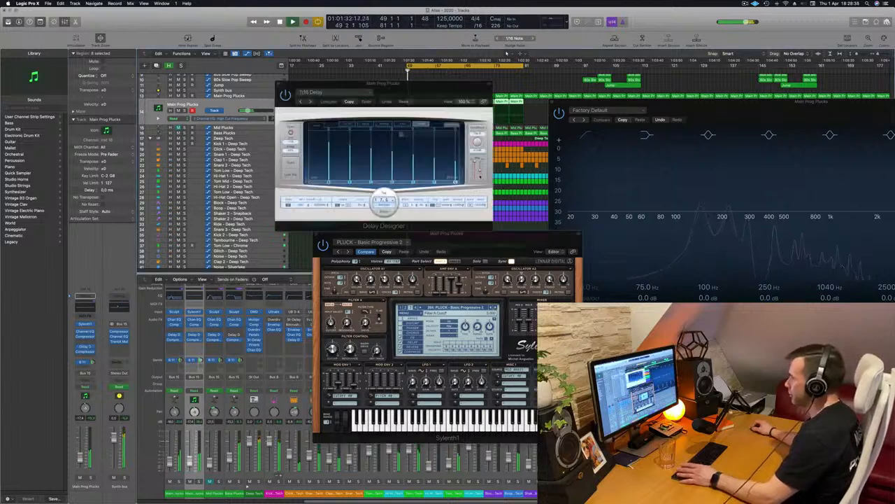
{"action": "left_click", "coordinate": [478, 169]}
{"action": "left_click_drag", "start_coordinate": [430, 96], "coordinate": [894, 102]}
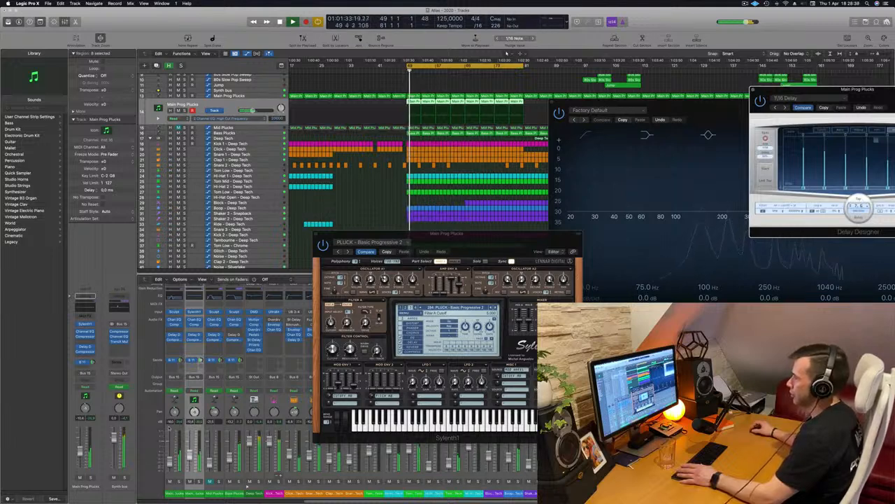
Audition further Sylenth1 pluck presets during playback, from Big Bells through Broken Keys, Child and Deadmau5 Thing to House Dreams
{"action": "left_click", "coordinate": [496, 308]}
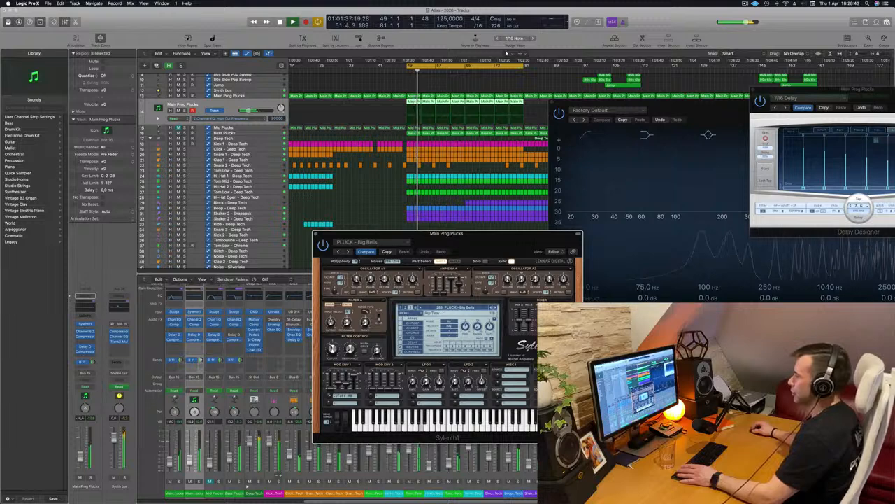
{"action": "left_click", "coordinate": [494, 307]}
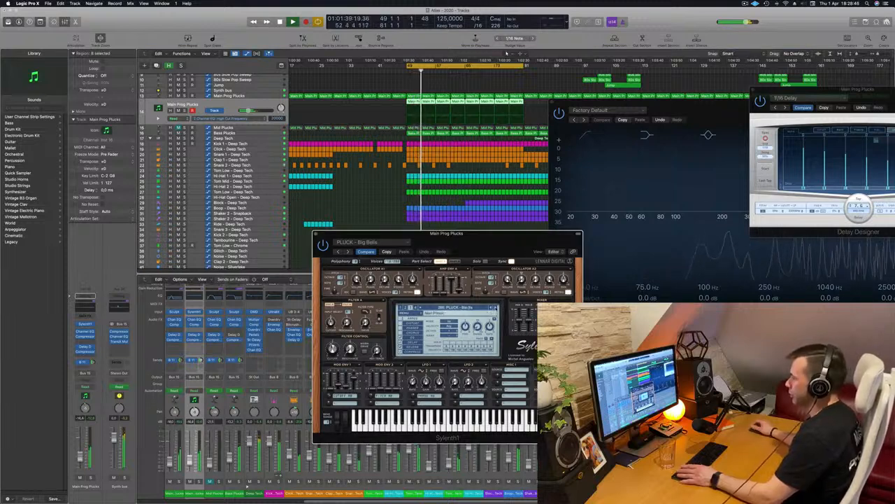
{"action": "left_click", "coordinate": [495, 308]}
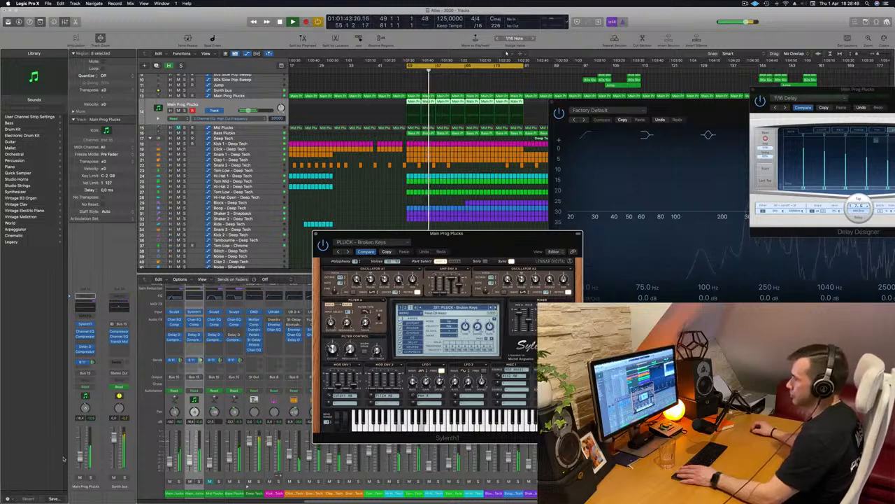
{"action": "left_click", "coordinate": [495, 308]}
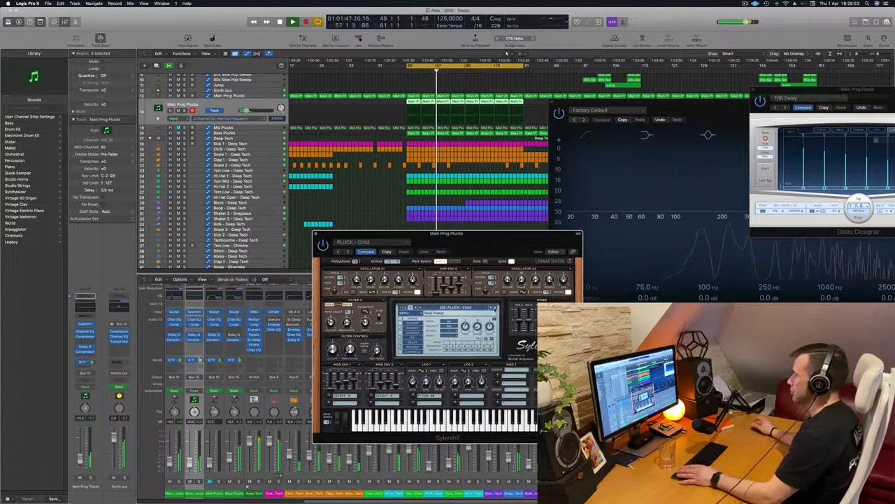
{"action": "left_click", "coordinate": [494, 308]}
{"action": "left_click", "coordinate": [494, 308]}
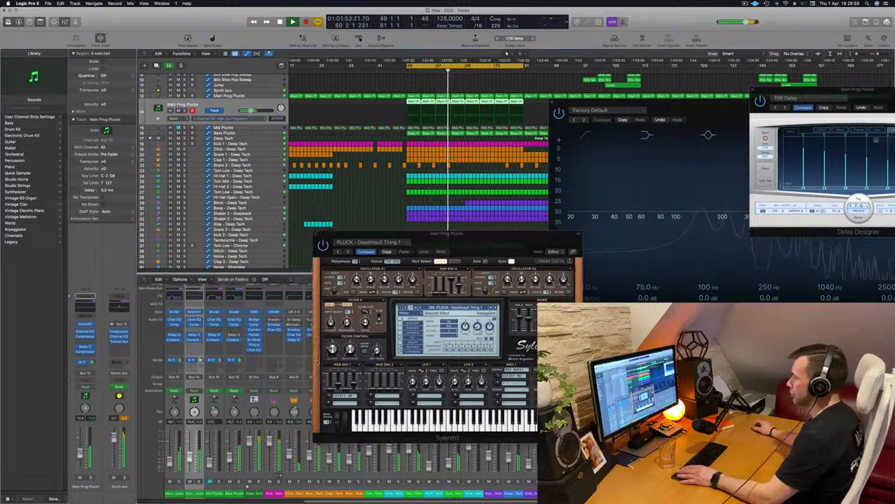
{"action": "left_click", "coordinate": [494, 308]}
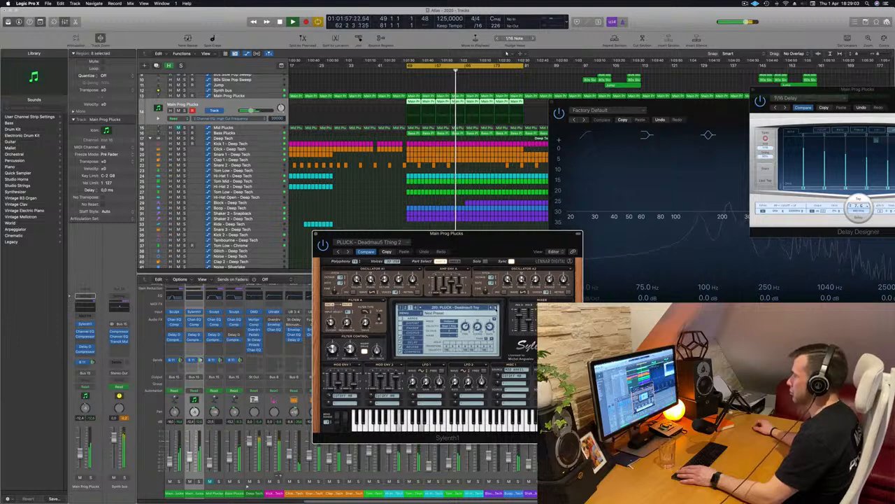
{"action": "left_click", "coordinate": [495, 308]}
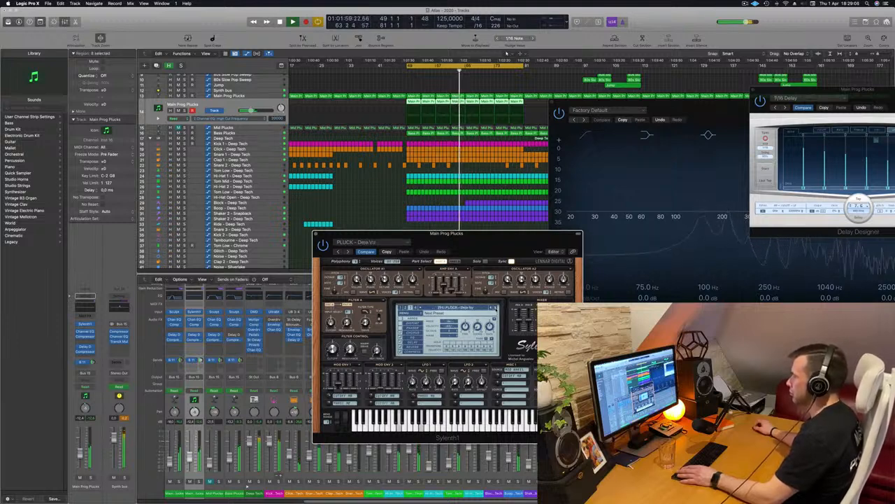
{"action": "left_click", "coordinate": [495, 308]}
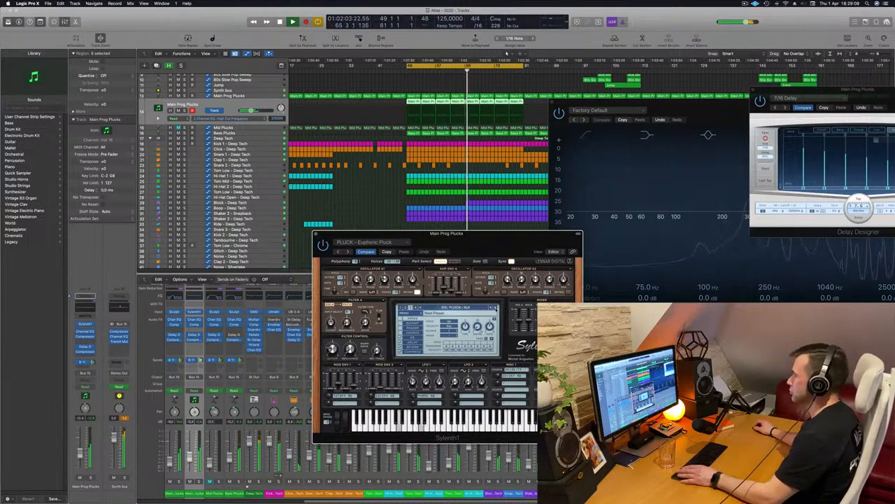
{"action": "left_click", "coordinate": [494, 308]}
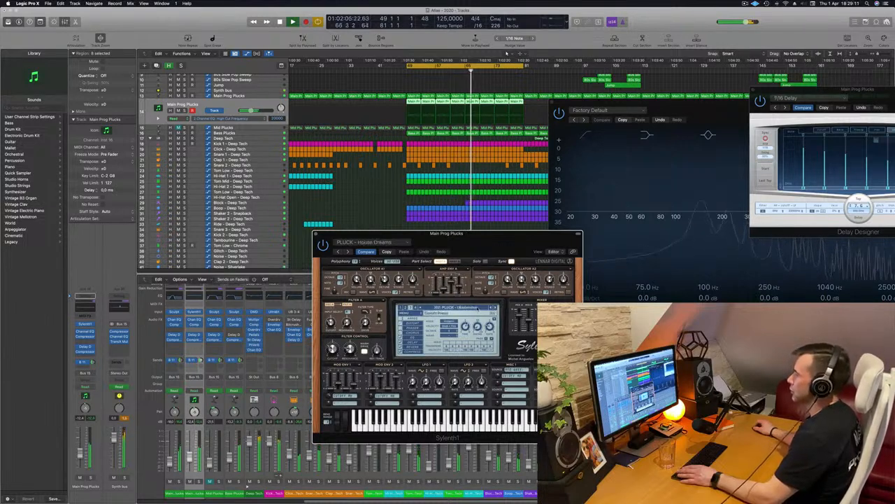
Reload the PLUCK - 4AM preset and adjust the duplicate Main Prog Plucks channel's volume during playback
{"action": "left_click", "coordinate": [455, 308]}
{"action": "left_click", "coordinate": [455, 423]}
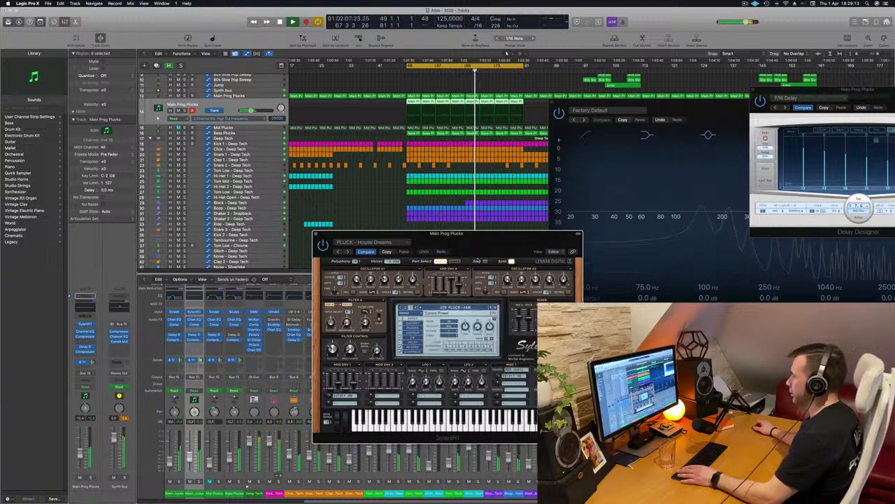
{"action": "left_click_drag", "start_coordinate": [509, 235], "coordinate": [548, 179]}
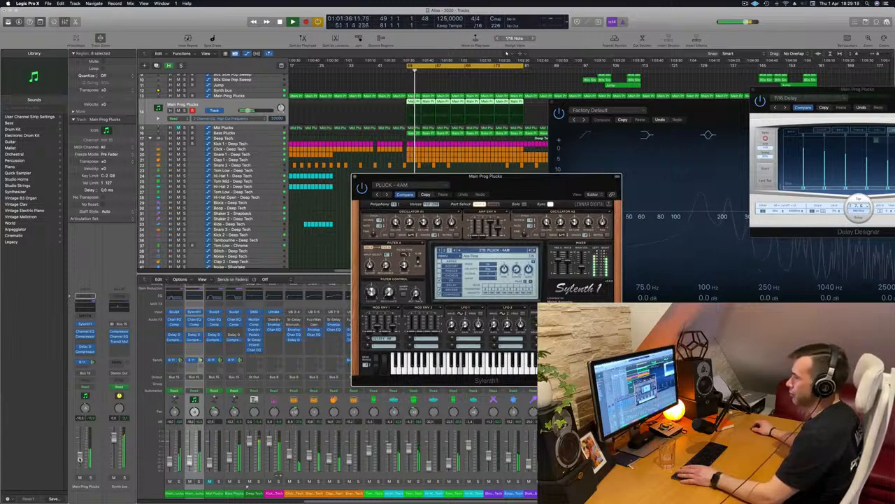
{"action": "left_click", "coordinate": [80, 458]}
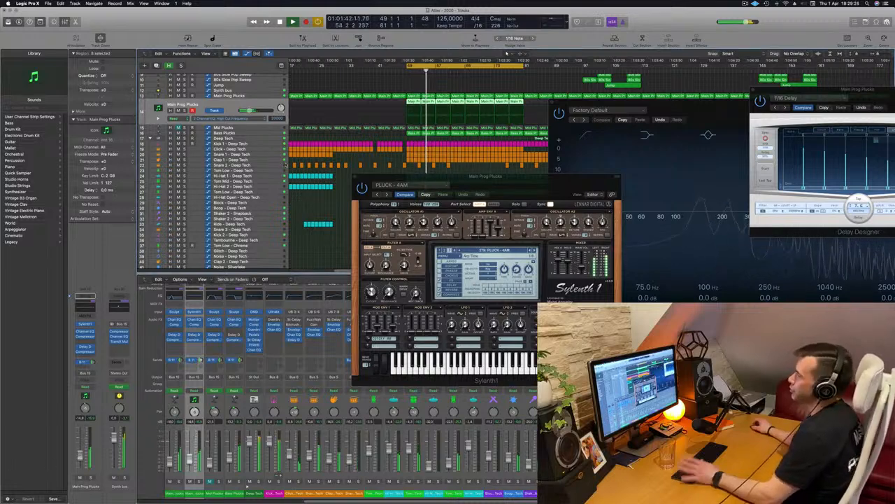
Select the Synth bus track above the plucks to examine its EQ peak frequency automation during playback
{"action": "key", "text": "Up"}
{"action": "key", "text": "Up"}
{"action": "key", "text": "Up"}
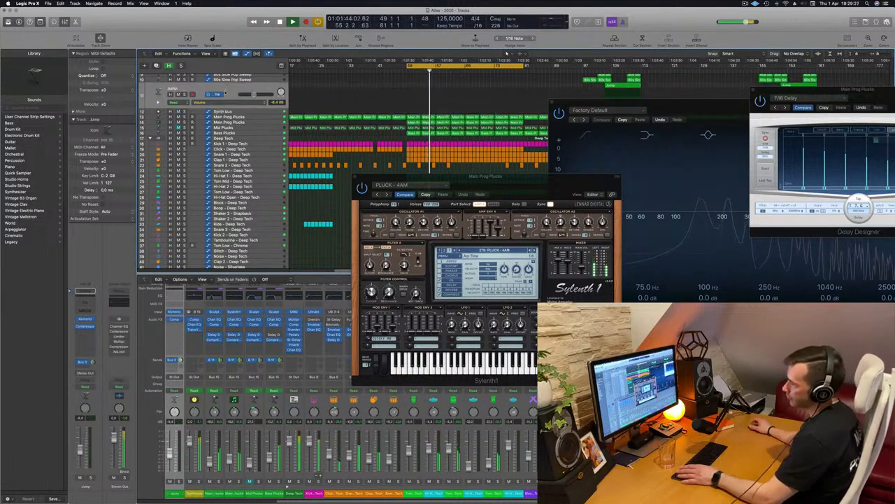
{"action": "scroll", "coordinate": [343, 168], "scroll_direction": "up", "scroll_amount": 2}
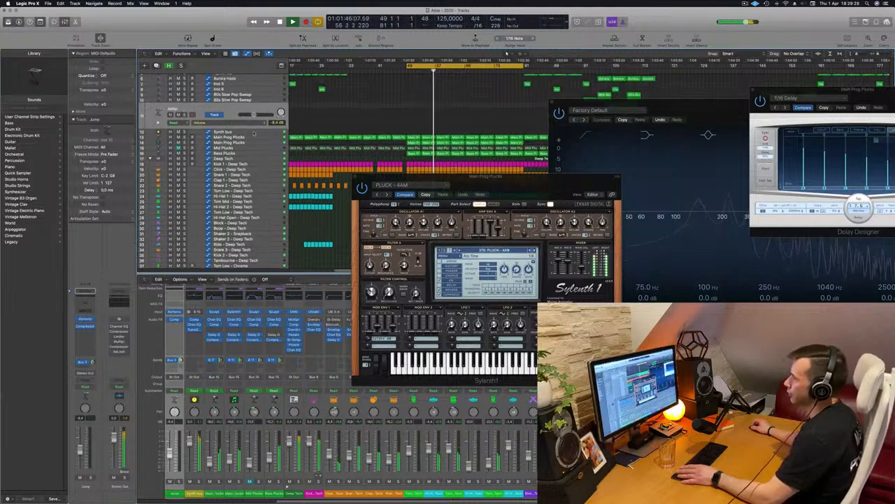
{"action": "key", "text": "Down"}
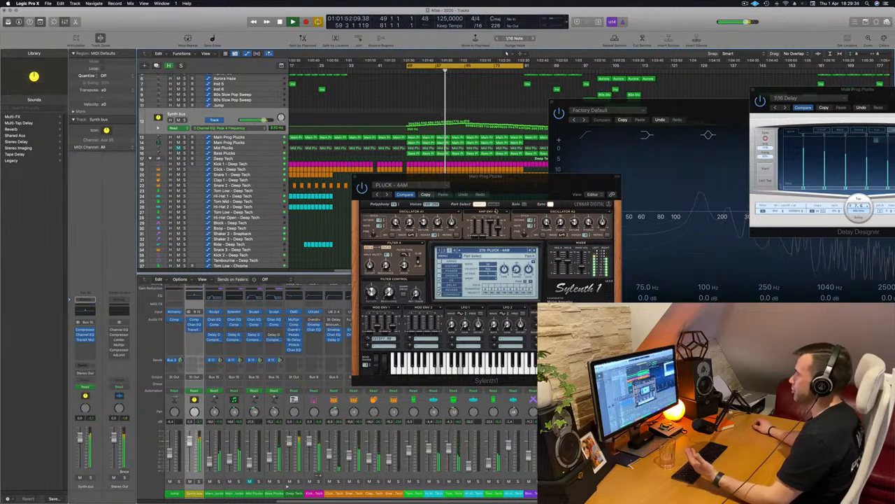
Move the Sylenth1 window clear of the EQ and select the duplicate Main Prog Plucks track again
{"action": "left_click_drag", "start_coordinate": [529, 185], "coordinate": [491, 219]}
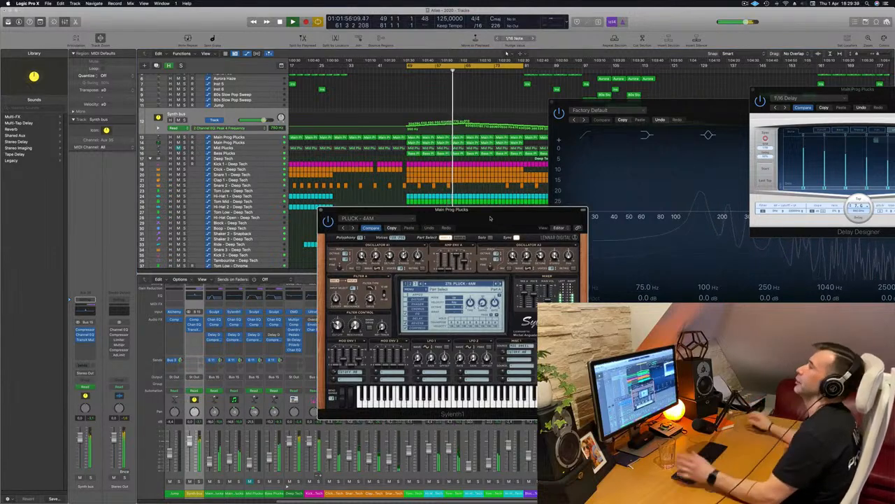
{"action": "left_click_drag", "start_coordinate": [490, 218], "coordinate": [437, 204]}
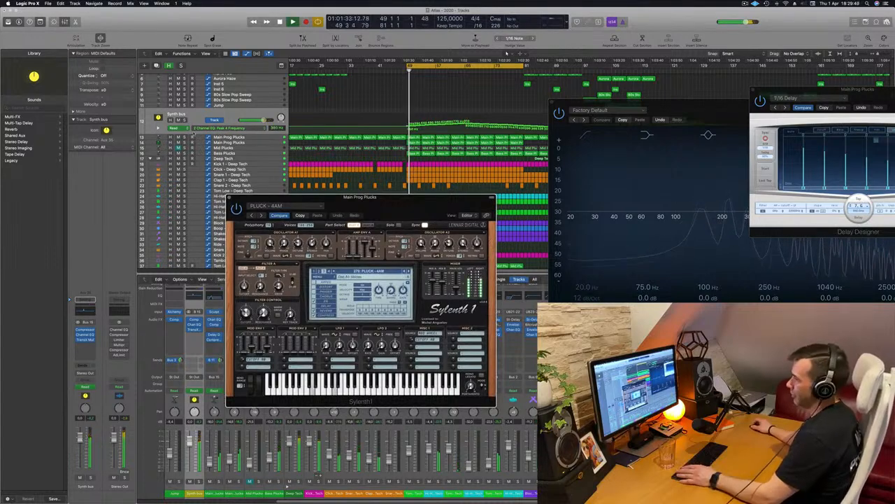
{"action": "left_click", "coordinate": [251, 144]}
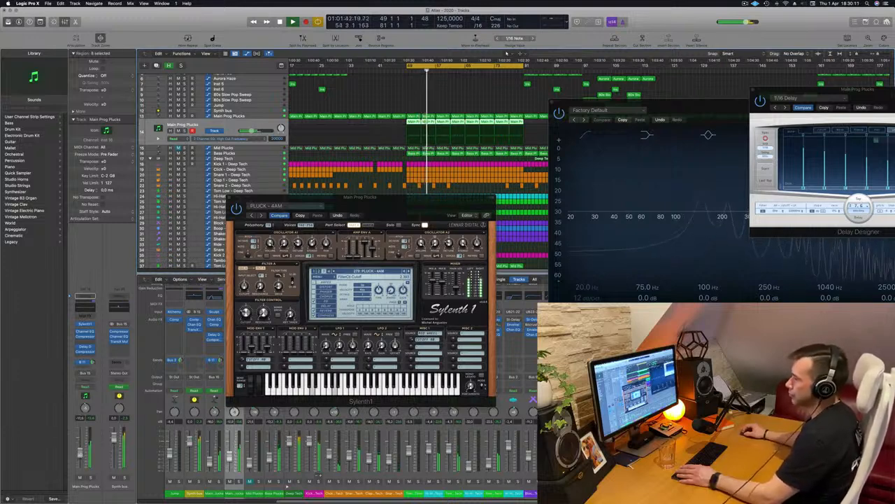
Close the Sylenth1 and Channel EQ windows to uncover the arrangement around the duplicate Main Prog Plucks track
{"action": "left_click_drag", "start_coordinate": [414, 199], "coordinate": [351, 202]}
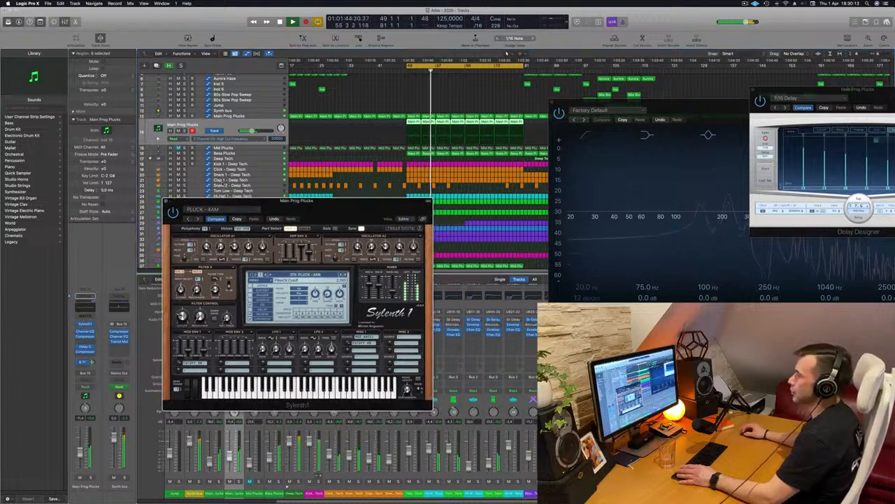
{"action": "left_click", "coordinate": [166, 201]}
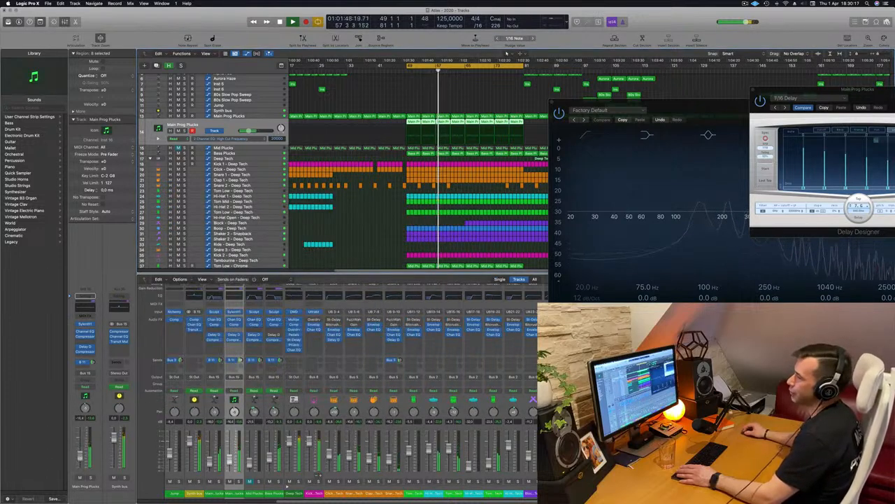
{"action": "left_click_drag", "start_coordinate": [685, 108], "coordinate": [432, 136]}
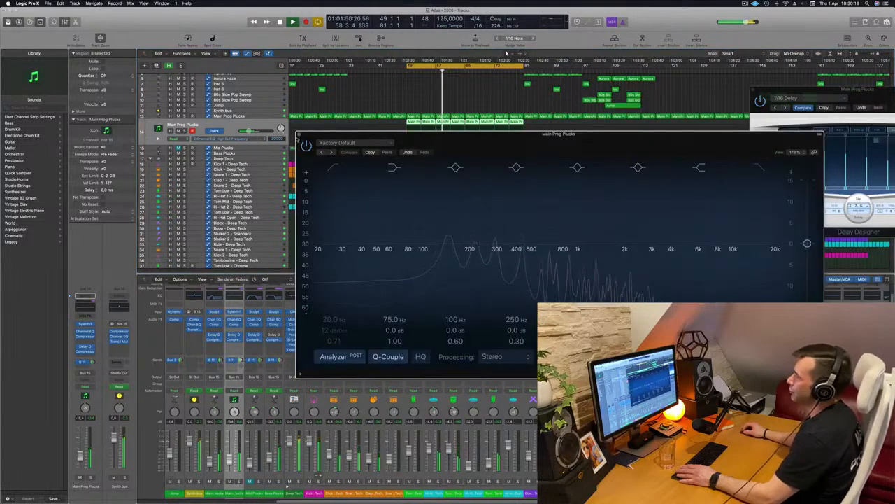
{"action": "left_click", "coordinate": [299, 132]}
{"action": "scroll", "coordinate": [405, 135], "scroll_direction": "up", "scroll_amount": 1}
{"action": "scroll", "coordinate": [405, 135], "scroll_direction": "up", "scroll_amount": 3}
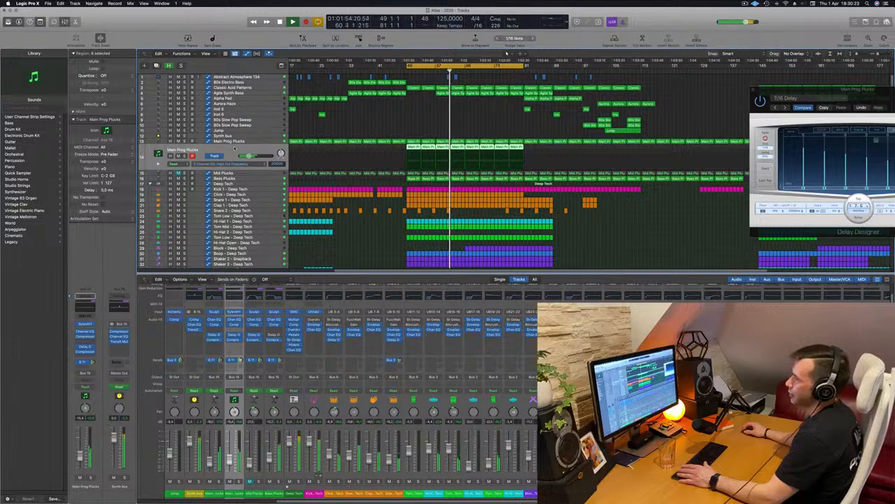
Restart playback from the loop start, set the duplicate Main Prog Plucks track's automation to Touch and record a brief Sylenth1 filter movement
{"action": "key", "text": "Return"}
{"action": "left_click", "coordinate": [86, 387]}
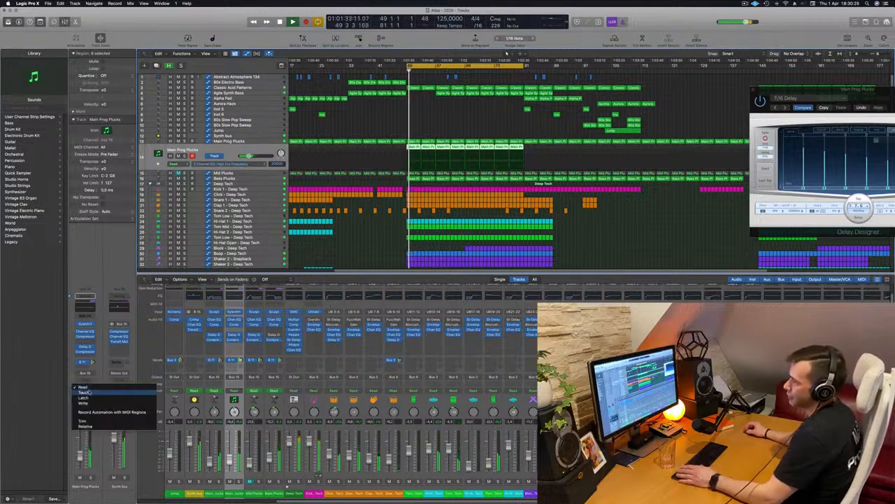
{"action": "left_click", "coordinate": [91, 396]}
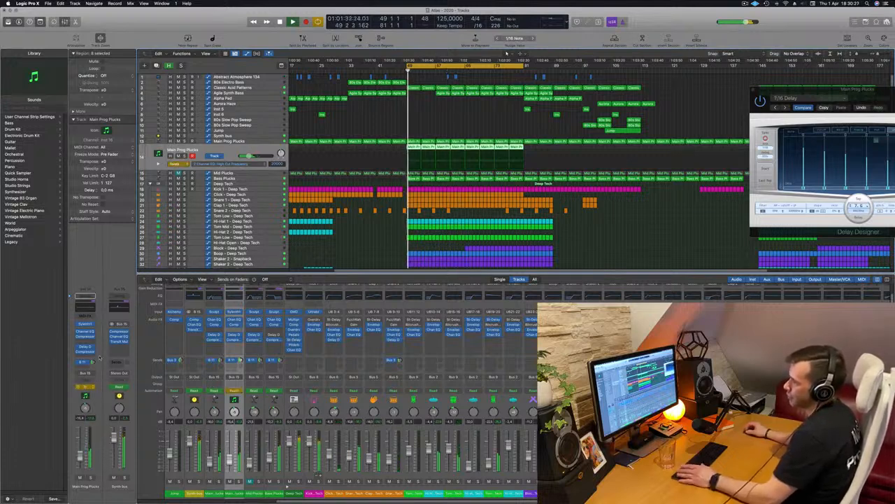
{"action": "left_click", "coordinate": [85, 324]}
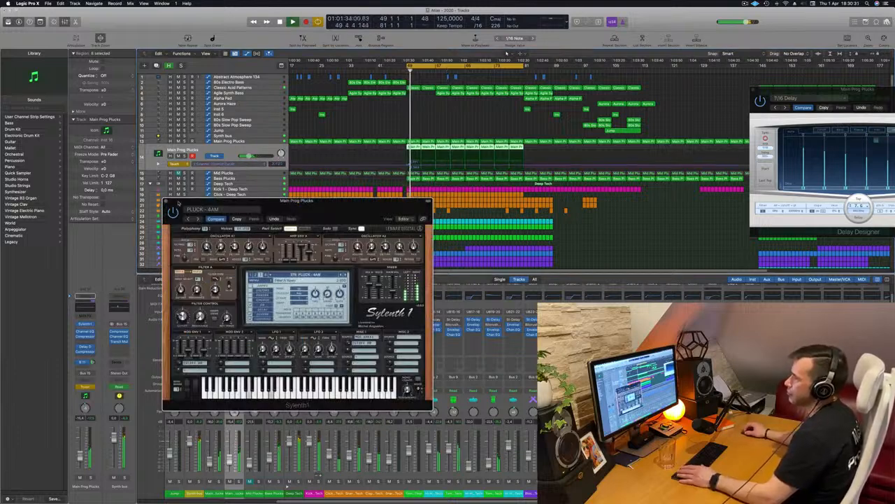
{"action": "left_click", "coordinate": [166, 201]}
Adjust the Sylenth1 filter automation across the looped section of the duplicate Main Prog Plucks track and select the Synth bus track
{"action": "left_click", "coordinate": [410, 166]}
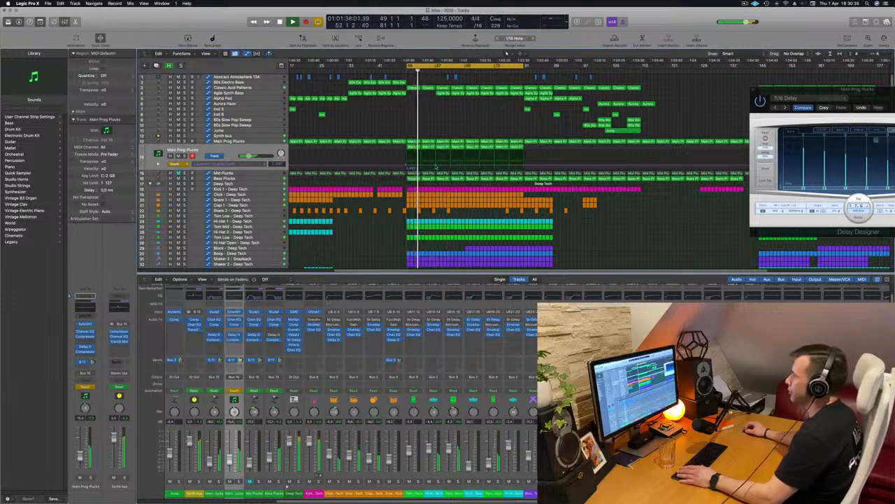
{"action": "left_click_drag", "start_coordinate": [435, 166], "coordinate": [523, 167]}
{"action": "left_click", "coordinate": [268, 136]}
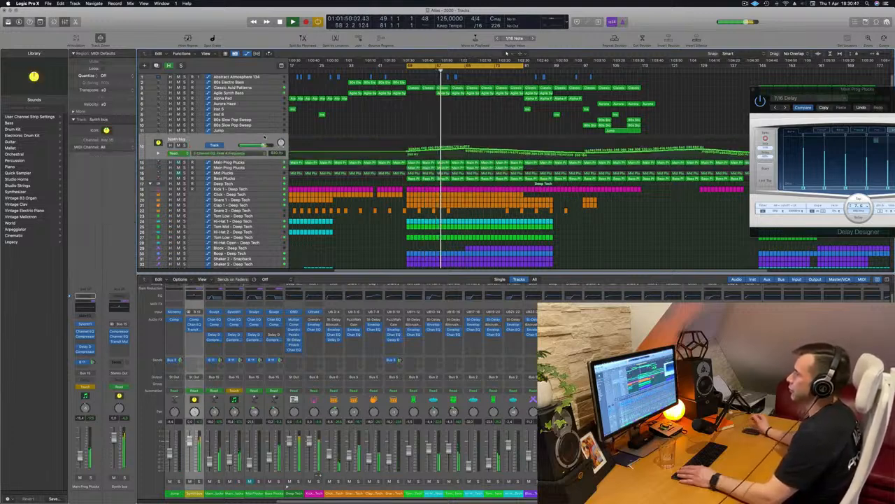